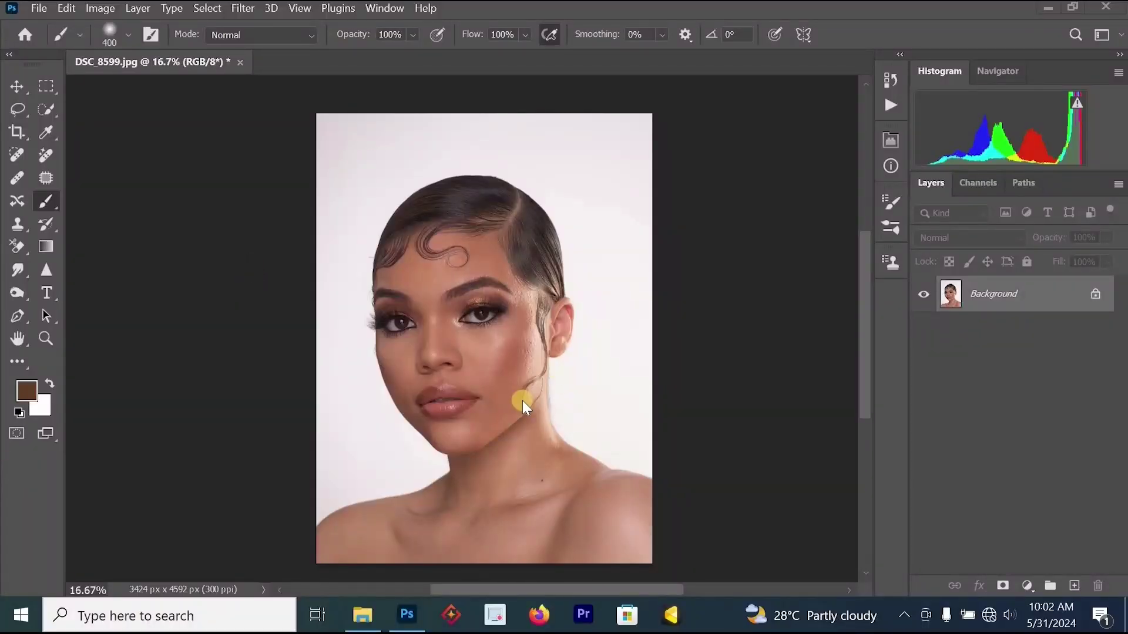
Step: Patch an uneven skin area on the forehead with the Patch tool and clear the selection
{"action": "left_click", "coordinate": [466, 339]}
{"action": "left_click", "coordinate": [466, 338]}
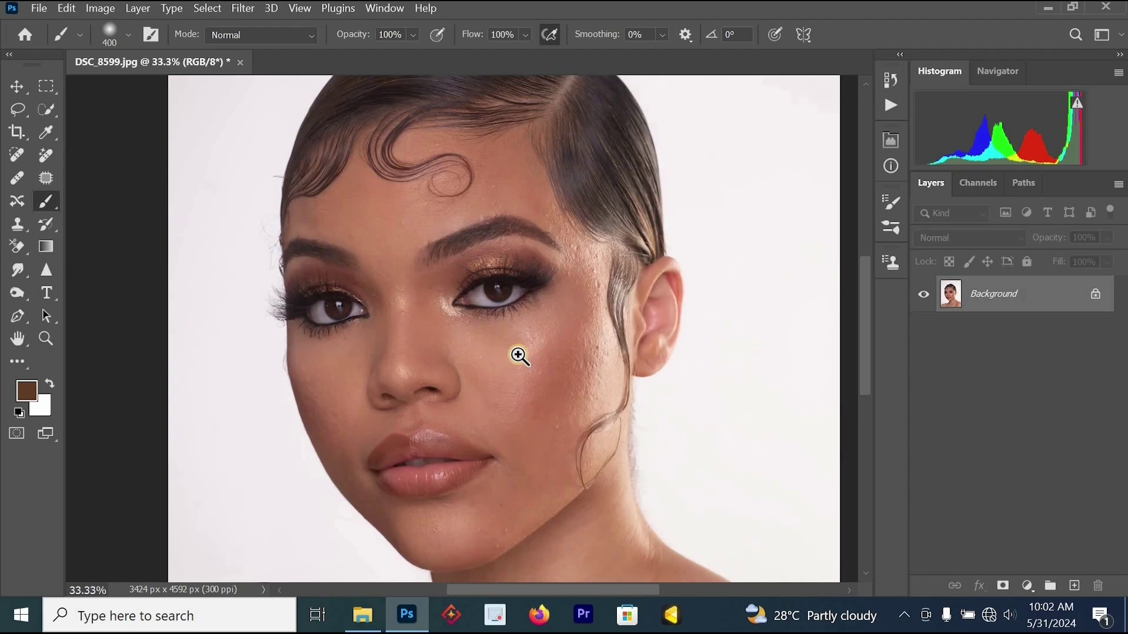
{"action": "left_click", "coordinate": [517, 361]}
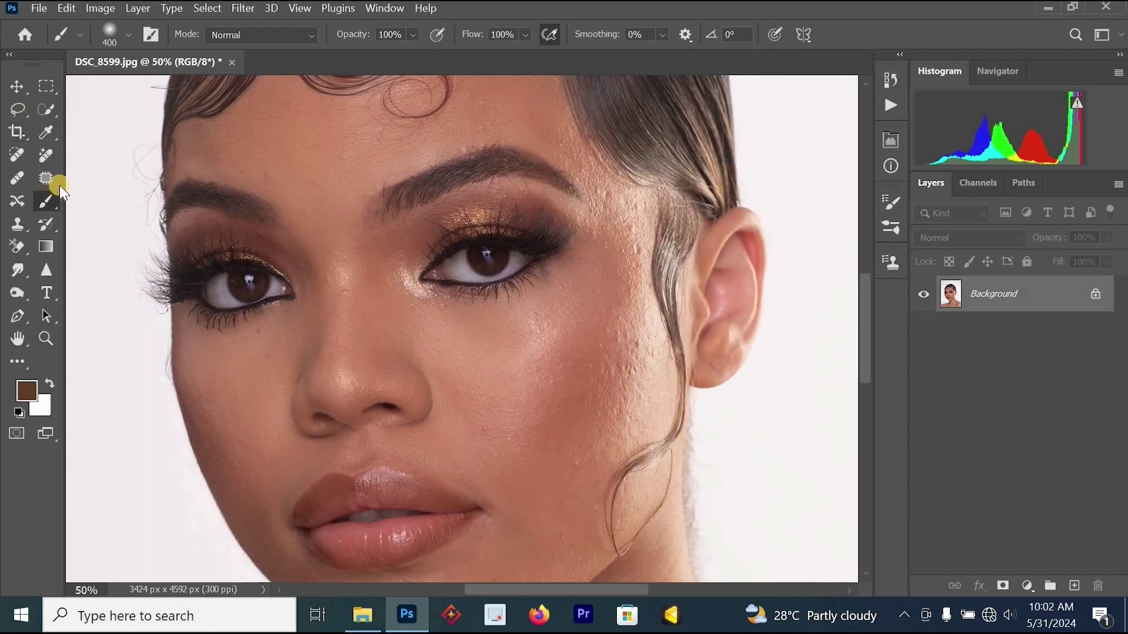
{"action": "left_click", "coordinate": [46, 178]}
{"action": "mouse_move", "coordinate": [238, 126]}
{"action": "left_mouse_down"}
{"action": "mouse_move", "coordinate": [186, 167]}
{"action": "mouse_move", "coordinate": [282, 183]}
{"action": "mouse_move", "coordinate": [255, 147]}
{"action": "mouse_move", "coordinate": [224, 147]}
{"action": "mouse_move", "coordinate": [230, 167]}
{"action": "mouse_move", "coordinate": [252, 171]}
{"action": "mouse_move", "coordinate": [336, 152]}
{"action": "mouse_move", "coordinate": [370, 165]}
{"action": "mouse_move", "coordinate": [351, 150]}
{"action": "left_mouse_up"}
{"action": "key", "text": "ctrl+d"}
Step: Remove blemishes on the cheek, temple and forehead with the Spot Healing Brush at size 30
{"action": "left_click", "coordinate": [18, 154]}
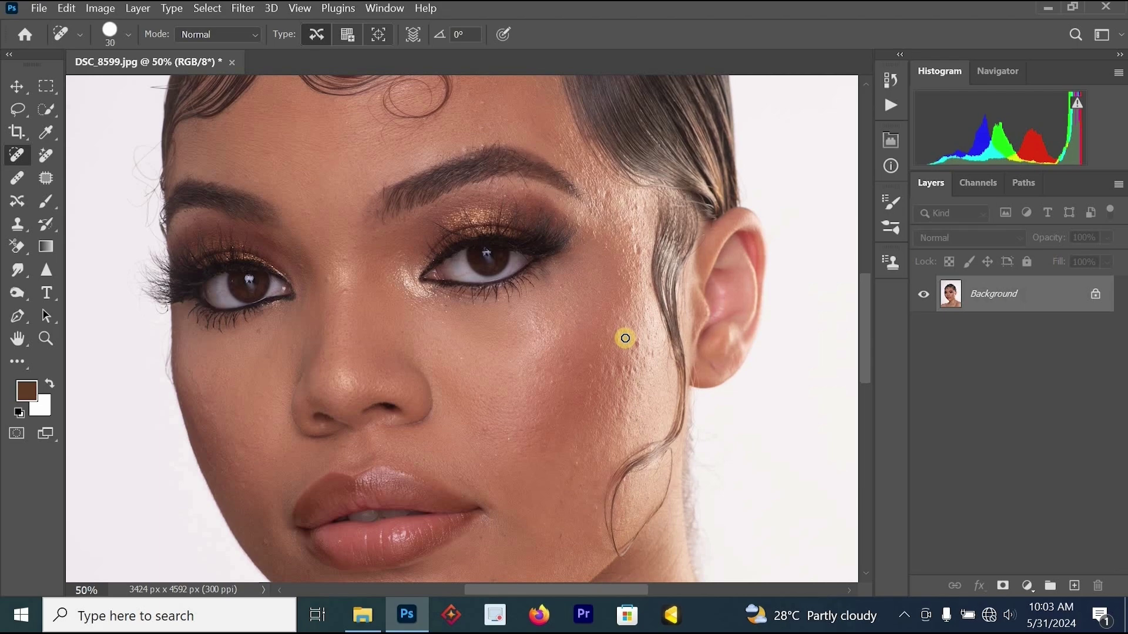
{"action": "left_click", "coordinate": [637, 343]}
{"action": "left_click_drag", "start_coordinate": [637, 246], "coordinate": [604, 188]}
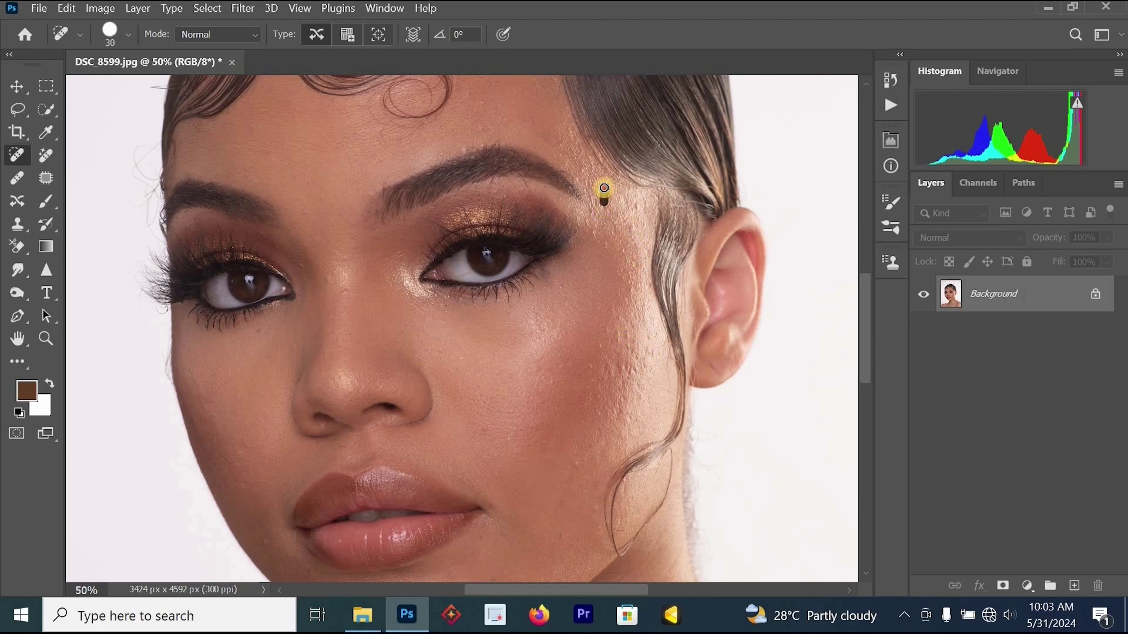
{"action": "scroll", "coordinate": [346, 279], "scroll_direction": "up", "scroll_amount": 2}
{"action": "left_click_drag", "start_coordinate": [346, 299], "coordinate": [345, 243]}
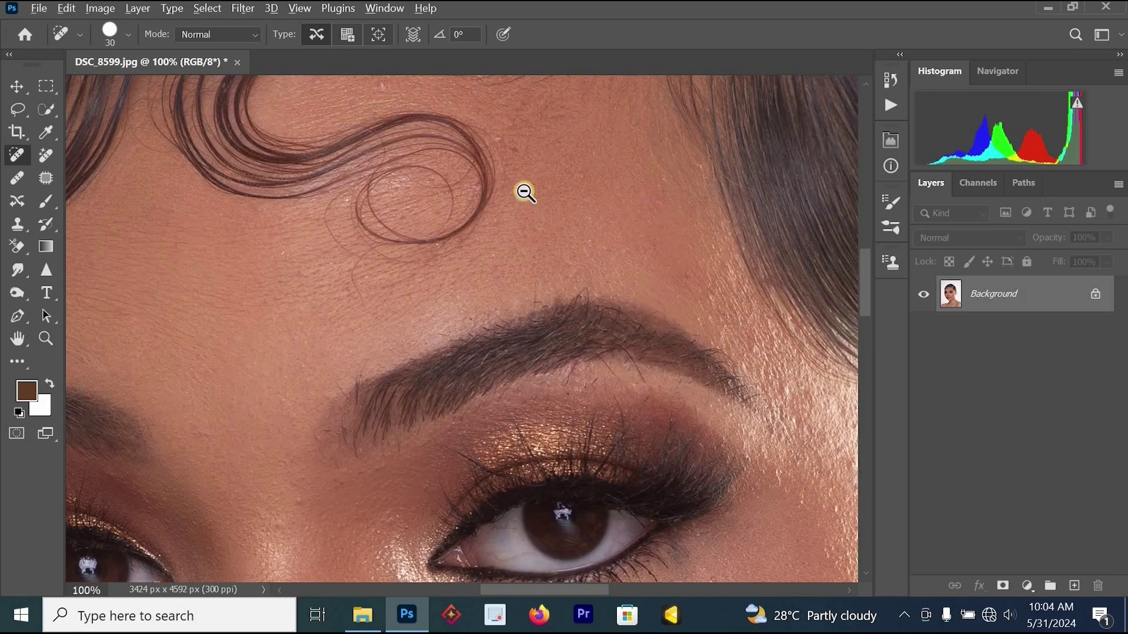
Step: Heal the small blemishes on the chin, neck and chest with the Spot Healing Brush
{"action": "left_click", "coordinate": [524, 192], "text": "alt"}
{"action": "left_click", "coordinate": [524, 192], "text": "alt"}
{"action": "left_click_drag", "start_coordinate": [506, 358], "coordinate": [464, 122]}
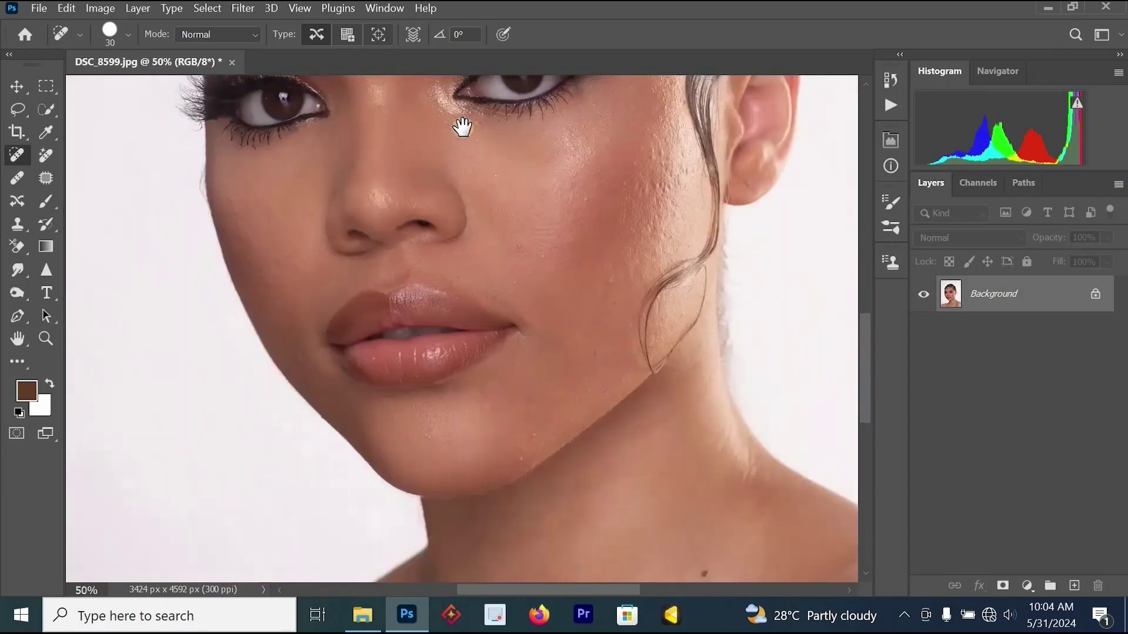
{"action": "left_click_drag", "start_coordinate": [346, 172], "coordinate": [321, 106]}
{"action": "left_click_drag", "start_coordinate": [592, 272], "coordinate": [596, 269]}
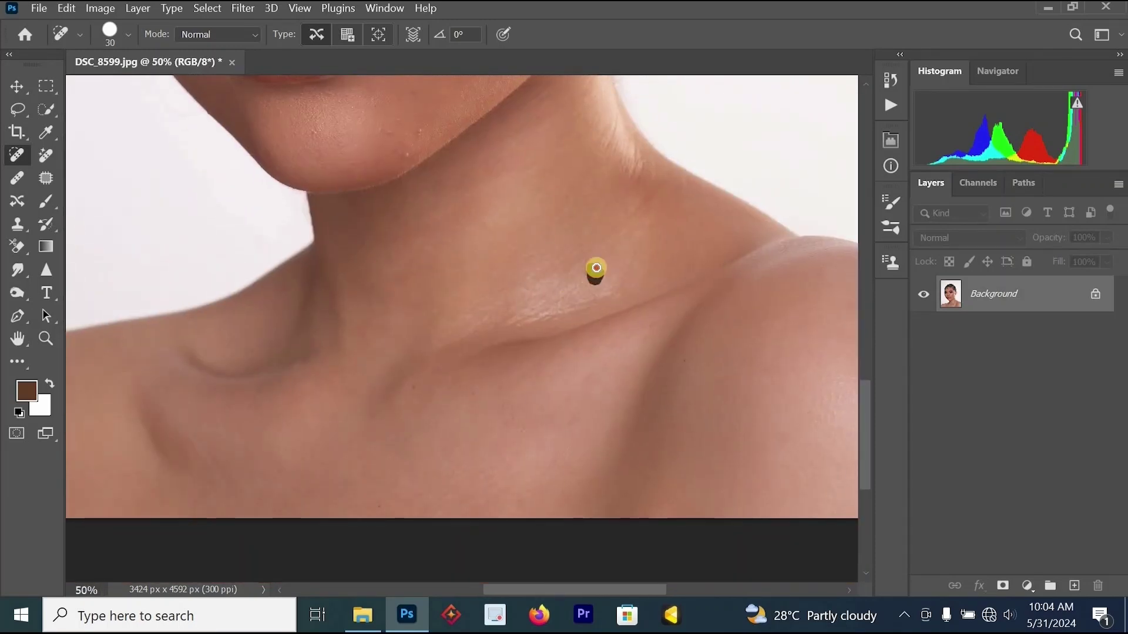
{"action": "left_click", "coordinate": [404, 155]}
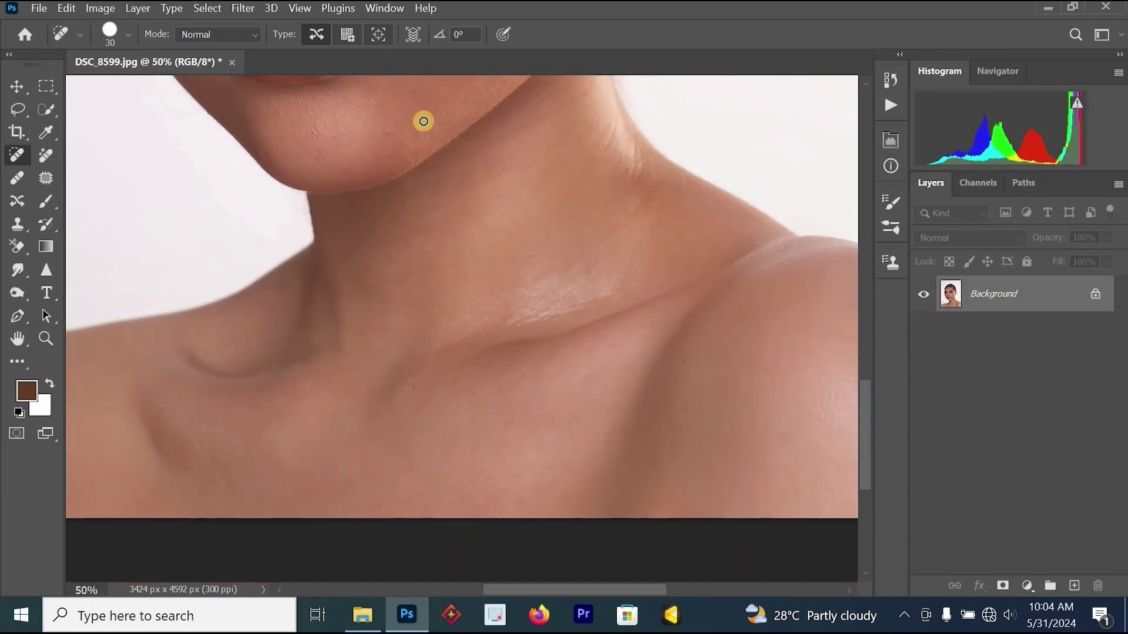
{"action": "left_click_drag", "start_coordinate": [421, 123], "coordinate": [365, 127]}
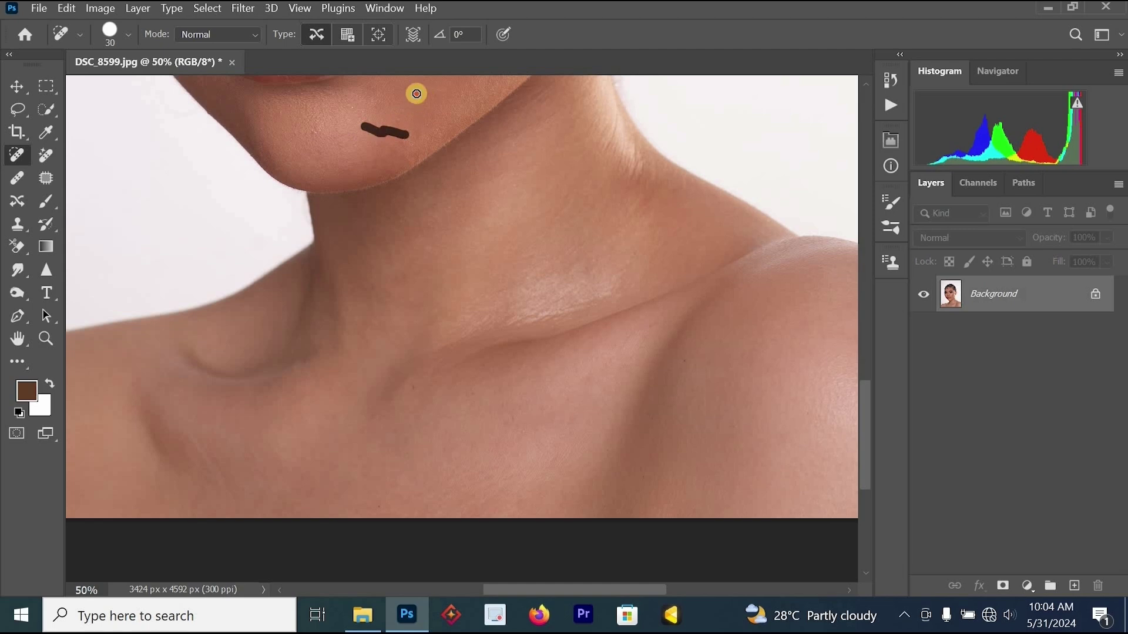
{"action": "mouse_move", "coordinate": [396, 435]}
{"action": "left_mouse_down"}
{"action": "mouse_move", "coordinate": [426, 421]}
{"action": "mouse_move", "coordinate": [408, 434]}
{"action": "left_mouse_up"}
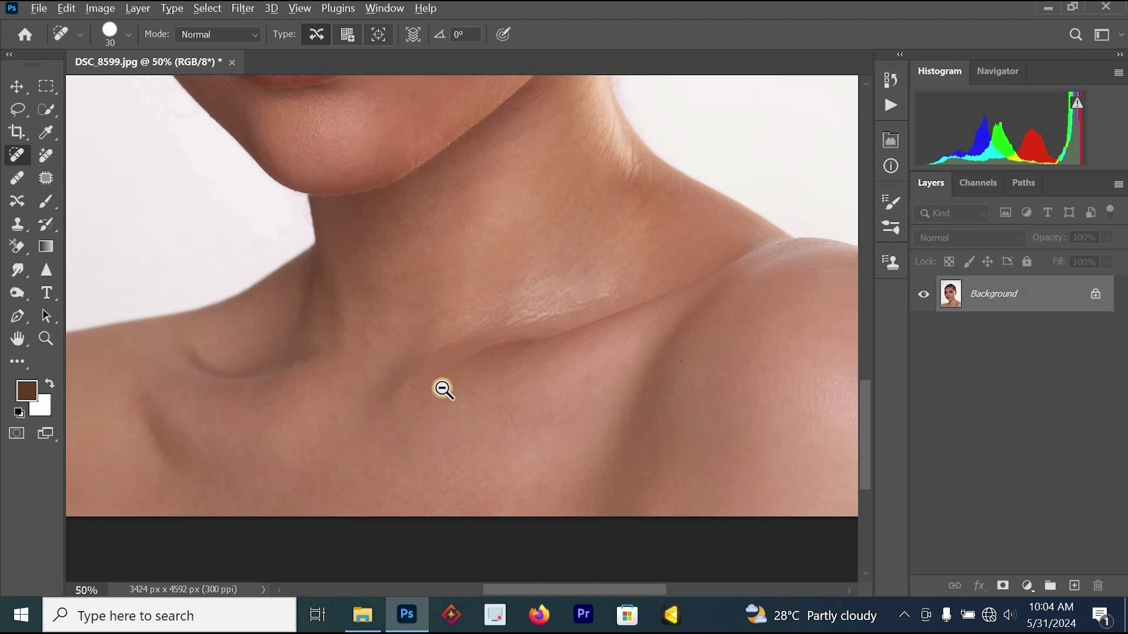
Step: Spot-heal the remaining blemishes on the lower cheek and along the jaw below the ear
{"action": "scroll", "coordinate": [447, 385], "scroll_direction": "down", "scroll_amount": 1}
{"action": "left_click_drag", "start_coordinate": [264, 406], "coordinate": [280, 495]}
{"action": "left_click_drag", "start_coordinate": [379, 270], "coordinate": [400, 419]}
{"action": "left_click", "coordinate": [584, 237]}
{"action": "left_click_drag", "start_coordinate": [496, 284], "coordinate": [521, 287]}
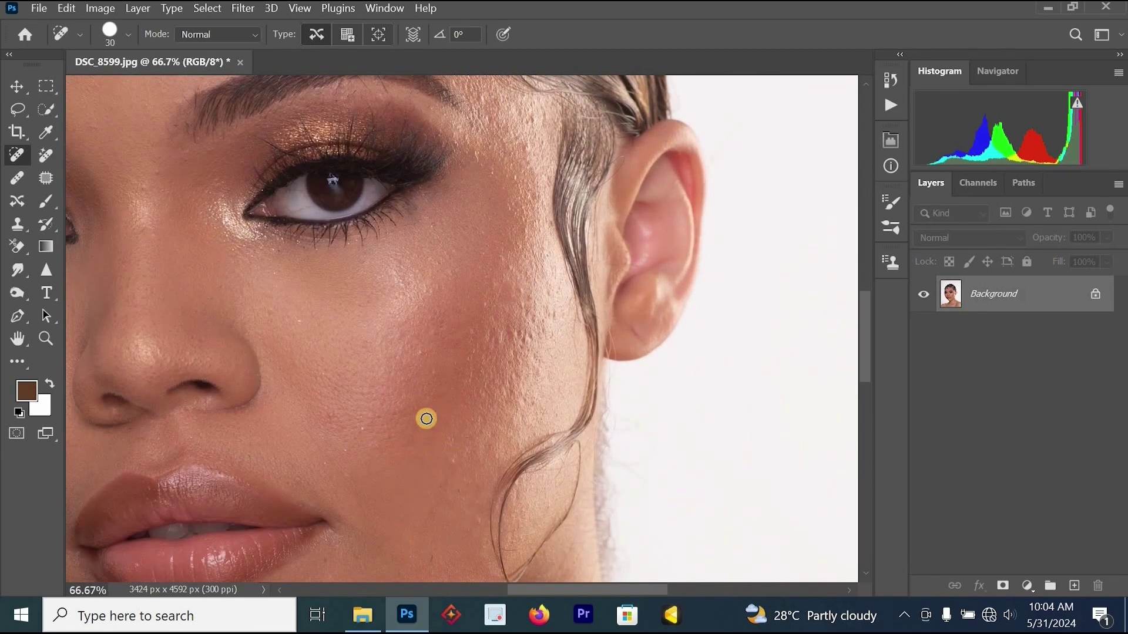
{"action": "left_click_drag", "start_coordinate": [412, 433], "coordinate": [389, 446]}
{"action": "left_click_drag", "start_coordinate": [451, 467], "coordinate": [427, 521]}
{"action": "left_click", "coordinate": [427, 521], "text": "alt"}
{"action": "left_click_drag", "start_coordinate": [347, 555], "coordinate": [397, 460]}
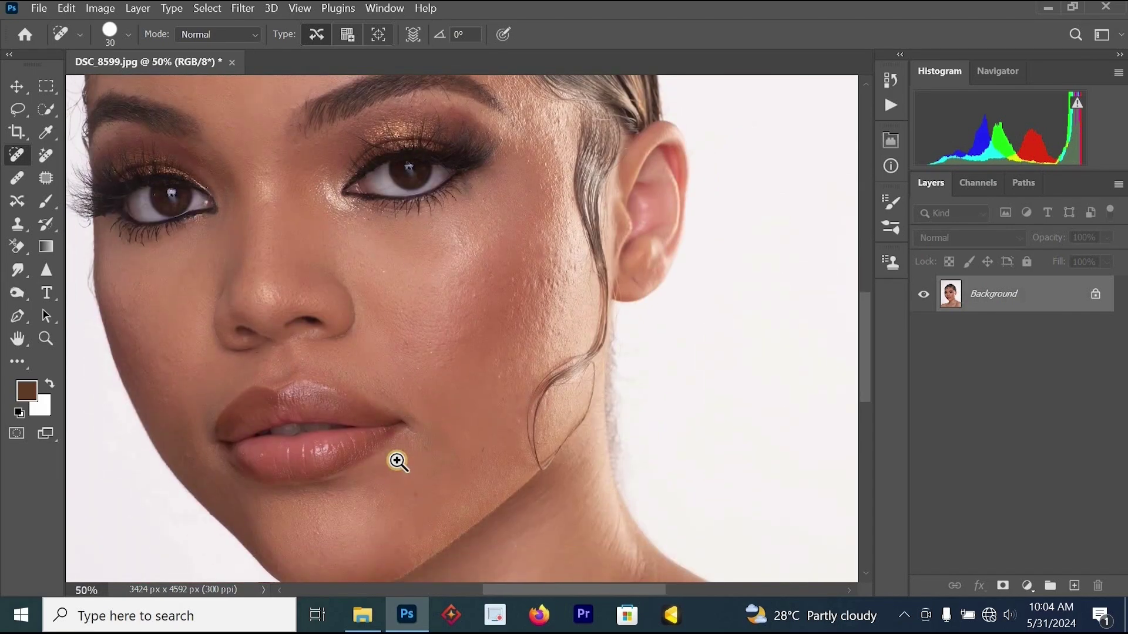
Step: Patch the uneven skin just above the corner of the mouth on the ear side with the Patch tool
{"action": "left_click", "coordinate": [398, 461], "text": "ctrl"}
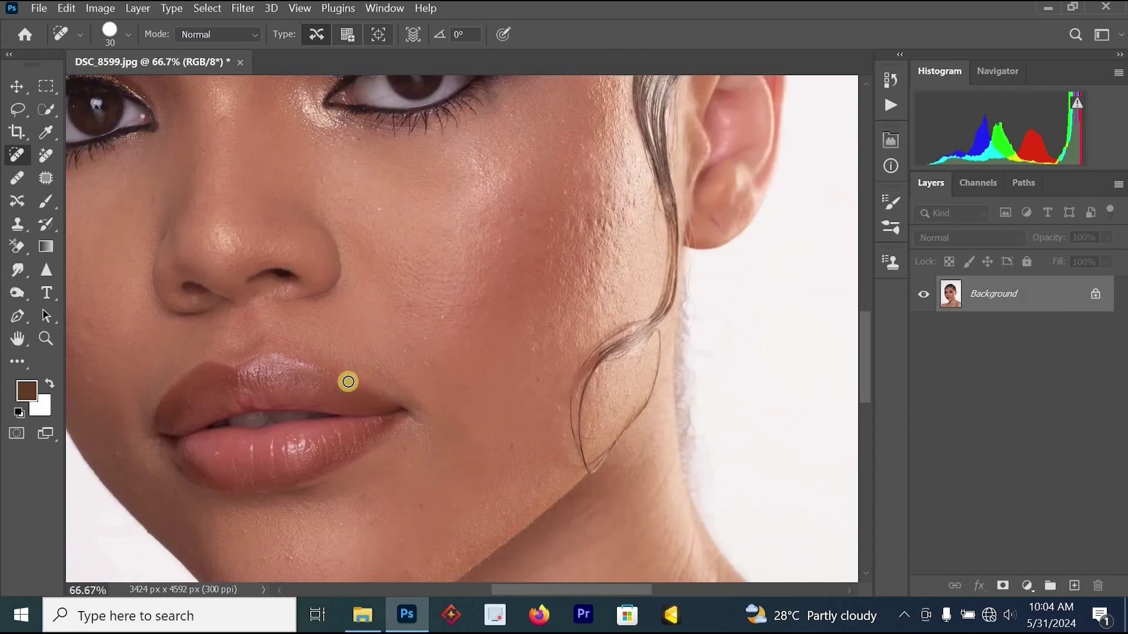
{"action": "left_click", "coordinate": [50, 180]}
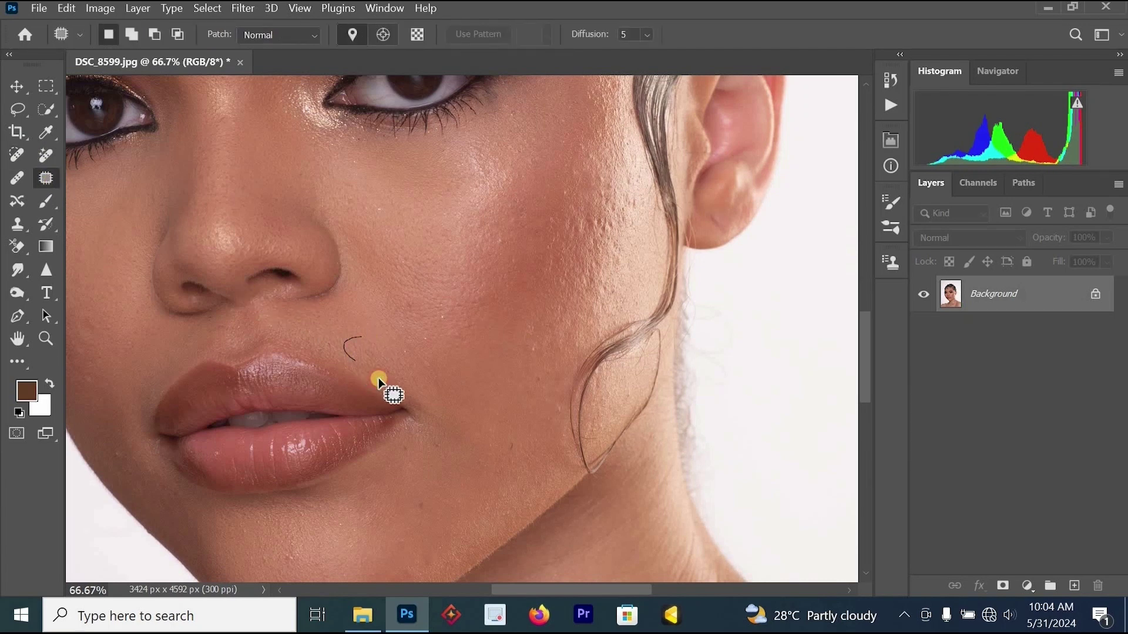
{"action": "mouse_move", "coordinate": [428, 388]}
{"action": "left_mouse_down"}
{"action": "mouse_move", "coordinate": [423, 402]}
{"action": "mouse_move", "coordinate": [332, 332]}
{"action": "left_mouse_up"}
Step: Patch the uneven skin on the far cheek beside the mouth, undoing one bad patch, and clear the selection
{"action": "mouse_move", "coordinate": [100, 309]}
{"action": "left_mouse_down"}
{"action": "mouse_move", "coordinate": [76, 312]}
{"action": "mouse_move", "coordinate": [100, 390]}
{"action": "mouse_move", "coordinate": [86, 289]}
{"action": "left_mouse_up"}
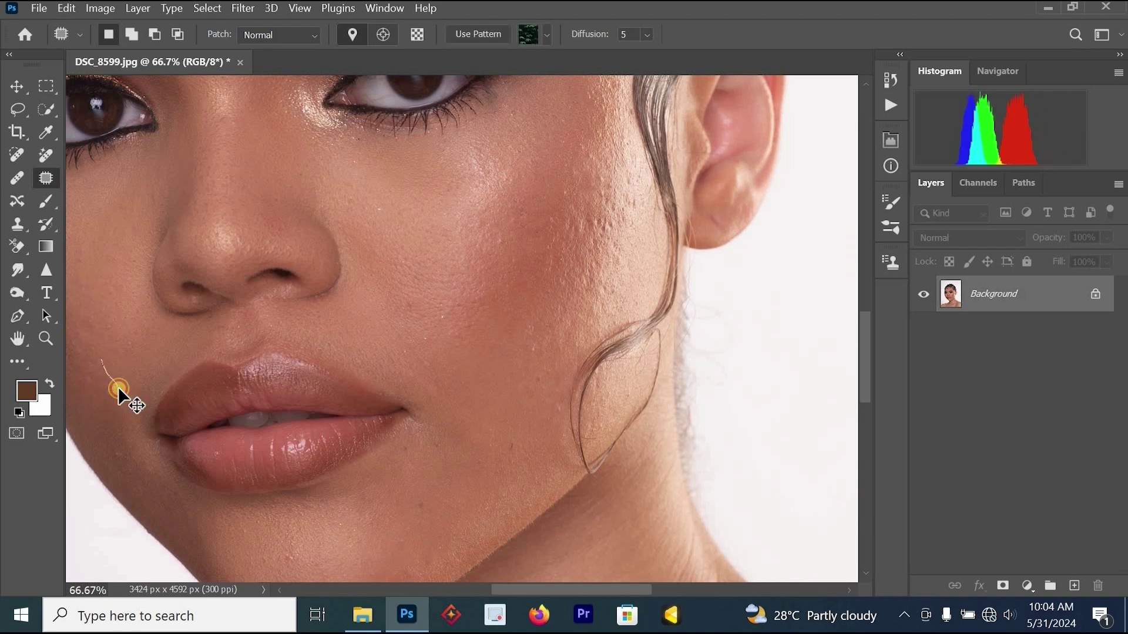
{"action": "left_click_drag", "start_coordinate": [118, 387], "coordinate": [115, 367]}
{"action": "key", "text": "ctrl+z"}
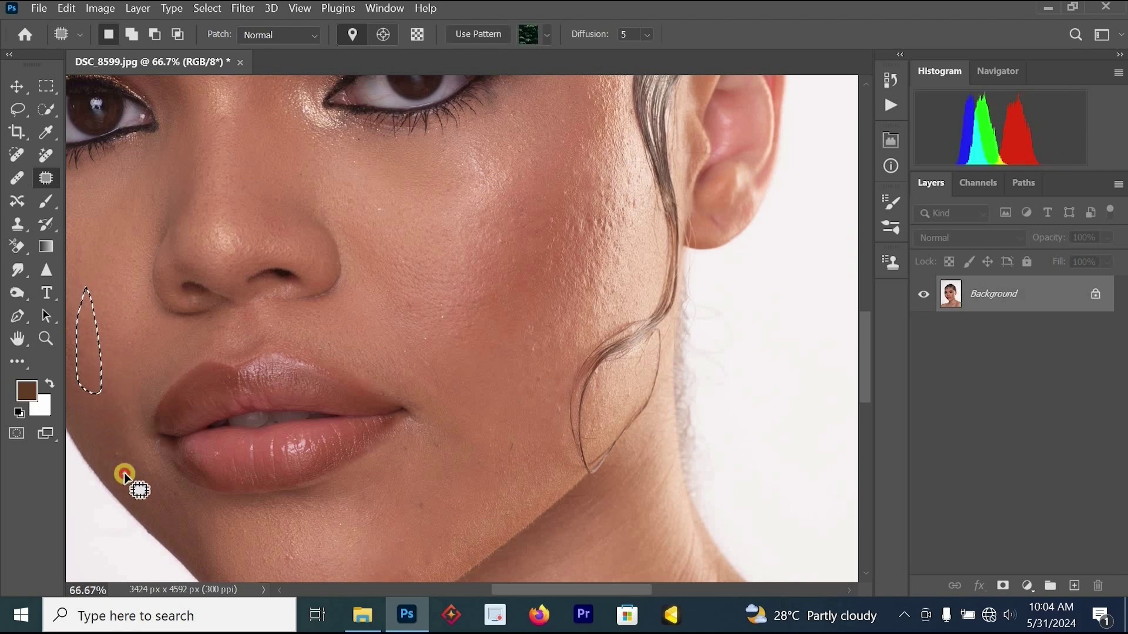
{"action": "left_click_drag", "start_coordinate": [124, 473], "coordinate": [113, 439]}
{"action": "mouse_move", "coordinate": [133, 470]}
{"action": "left_mouse_down"}
{"action": "mouse_move", "coordinate": [92, 433]}
{"action": "mouse_move", "coordinate": [110, 400]}
{"action": "left_mouse_up"}
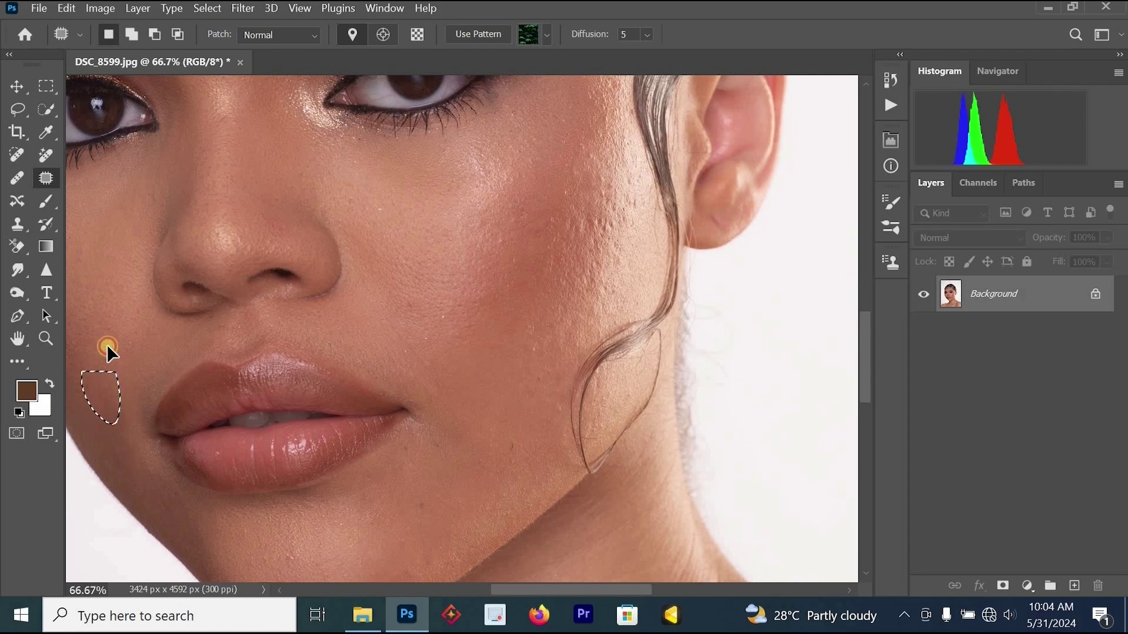
{"action": "left_click", "coordinate": [238, 303], "text": "alt"}
{"action": "left_click", "coordinate": [239, 302], "text": "alt"}
{"action": "left_click_drag", "start_coordinate": [386, 310], "coordinate": [459, 371]}
{"action": "key", "text": "ctrl+d"}
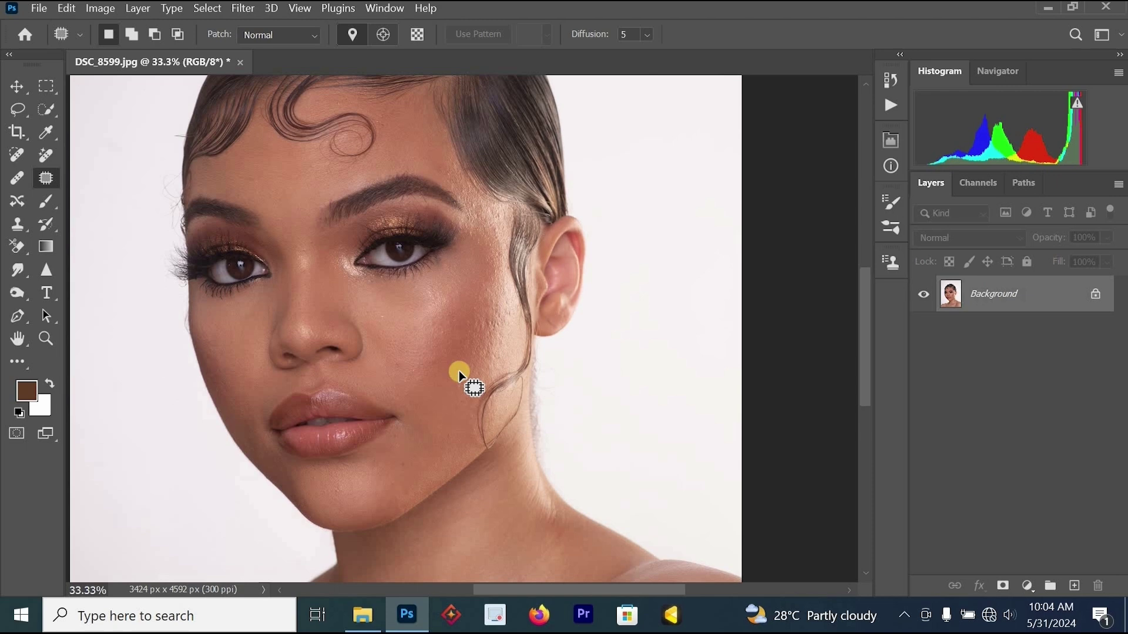
Step: Look through the recorded actions in the Detty Magic Actions set, collapse it and put the actions list away
{"action": "left_click", "coordinate": [47, 200]}
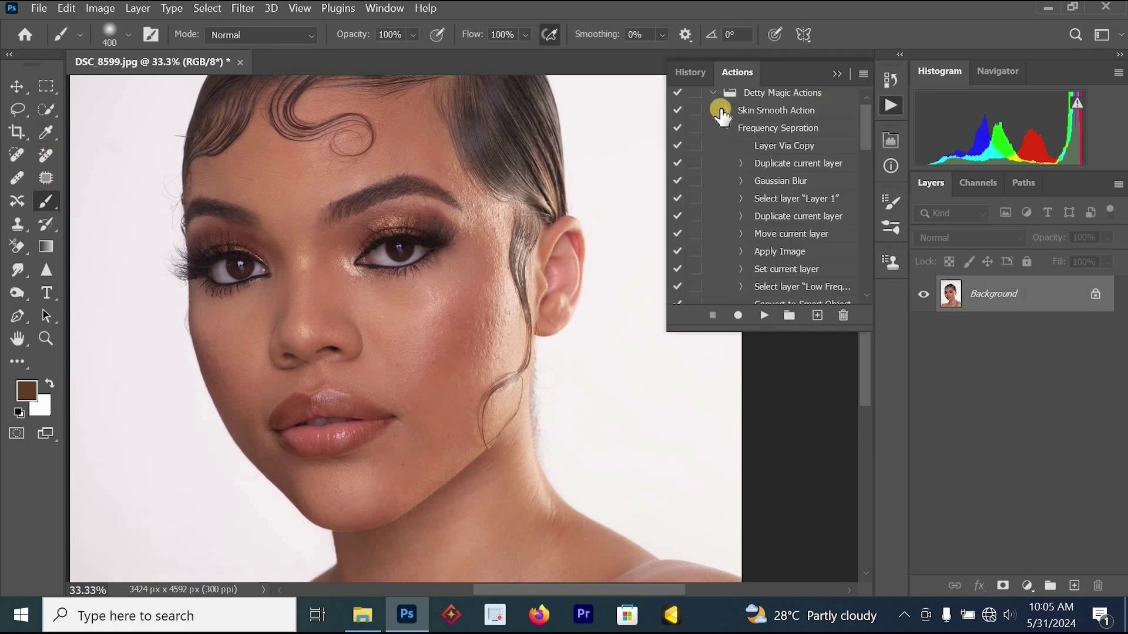
{"action": "left_click", "coordinate": [714, 93]}
{"action": "left_click", "coordinate": [711, 101]}
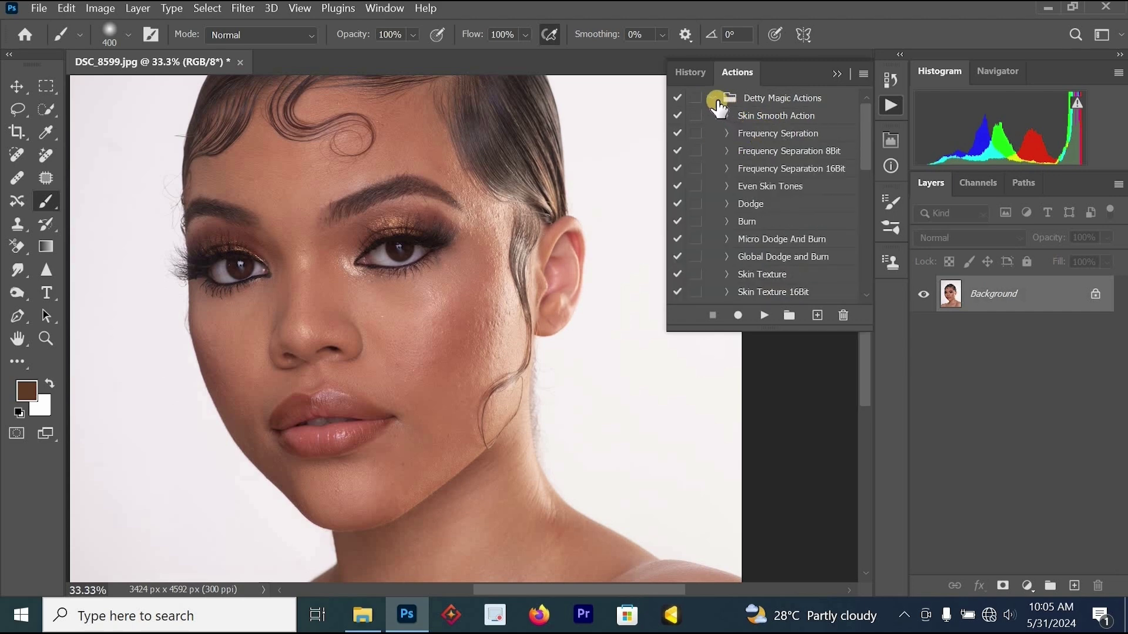
{"action": "left_click", "coordinate": [713, 97]}
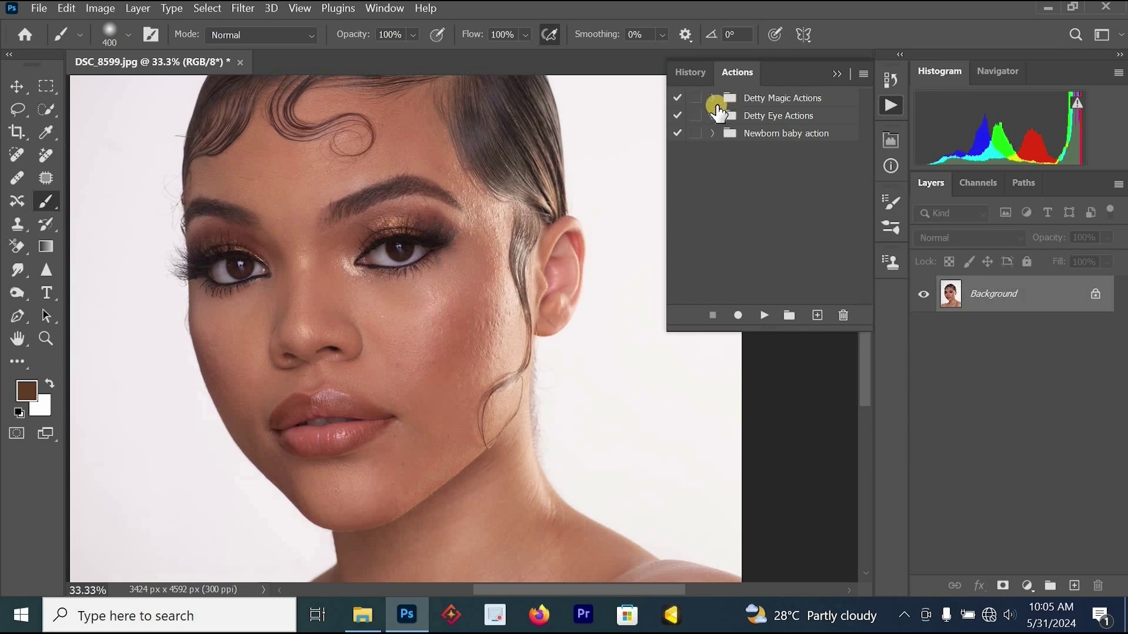
{"action": "left_click", "coordinate": [714, 99]}
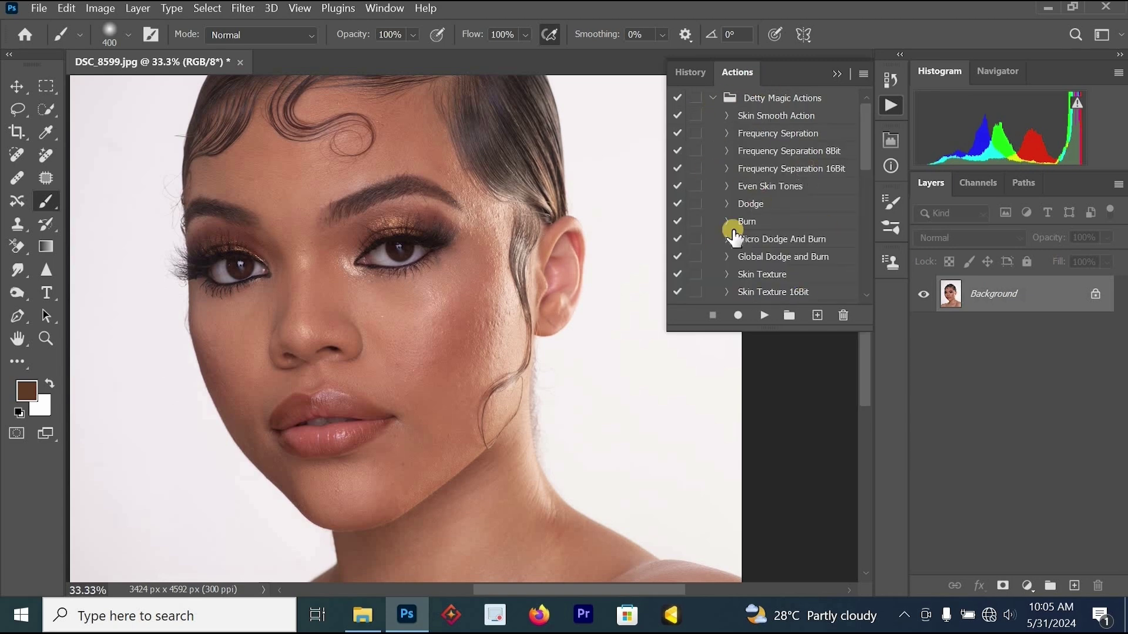
{"action": "left_click", "coordinate": [713, 97]}
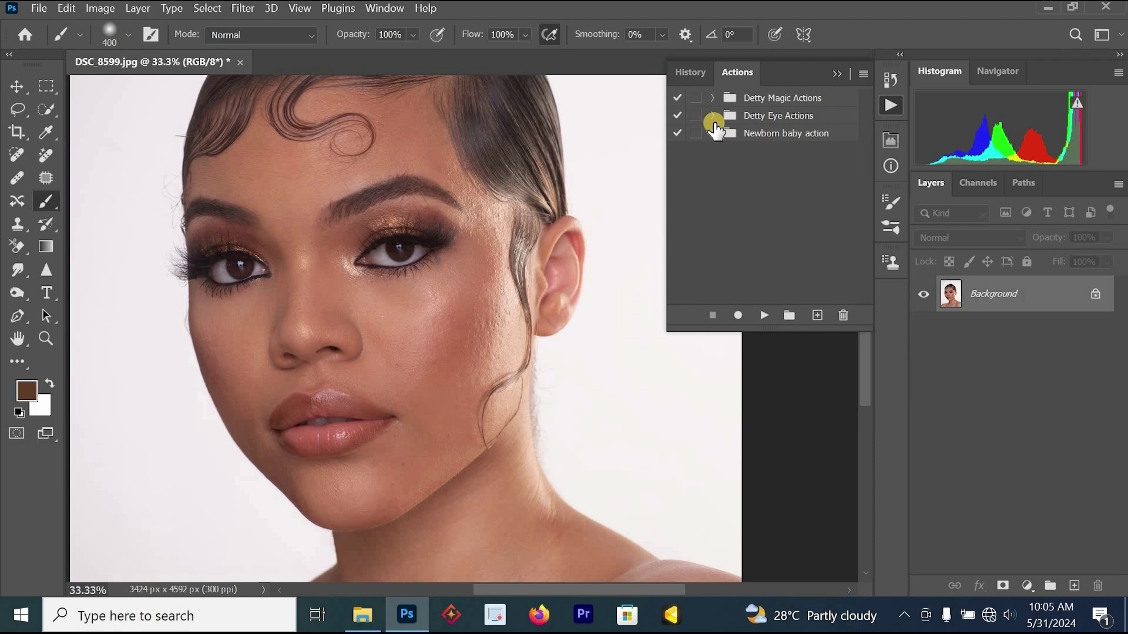
{"action": "left_click", "coordinate": [833, 74]}
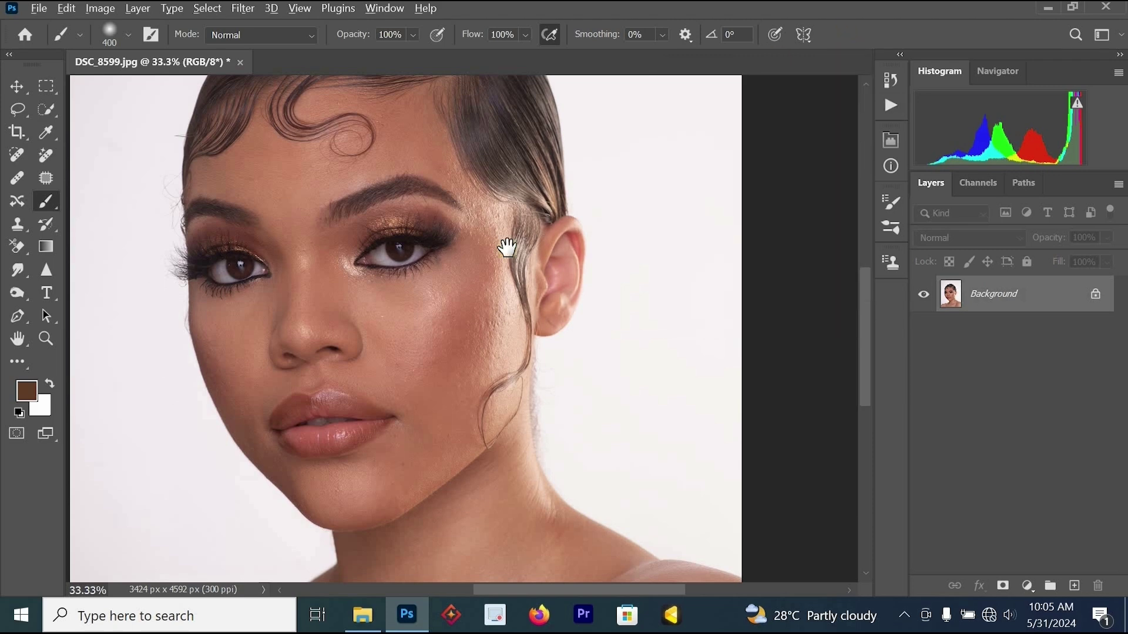
Step: Duplicate the Background layer twice
{"action": "left_click", "coordinate": [509, 249], "text": "alt"}
{"action": "left_click", "coordinate": [504, 302], "text": "alt"}
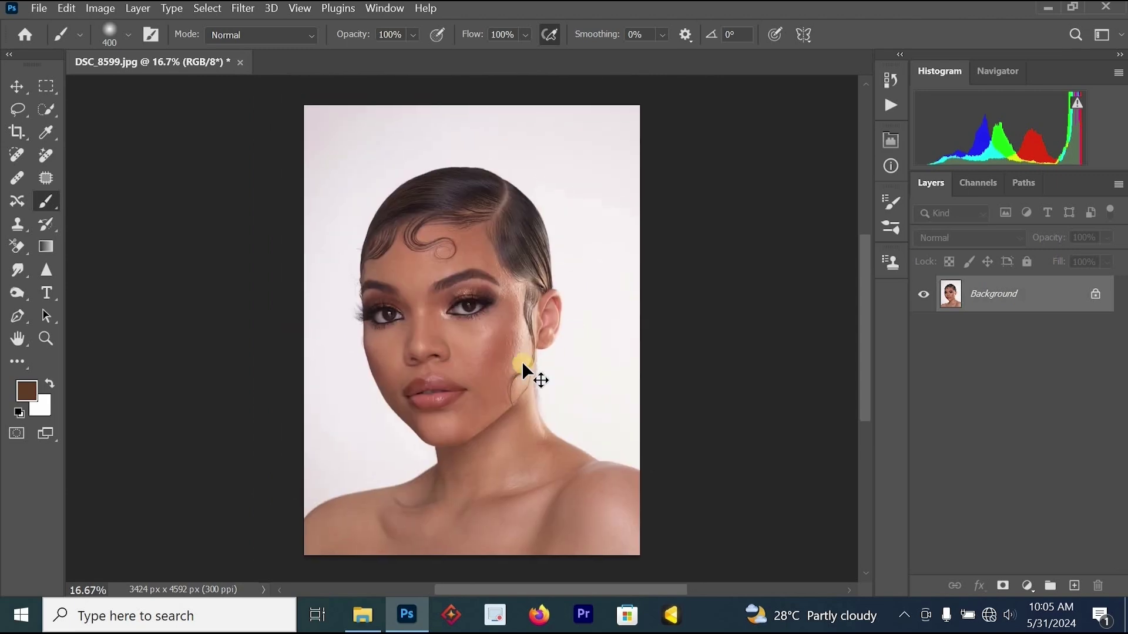
{"action": "key", "text": "ctrl+j"}
{"action": "key", "text": "ctrl+j"}
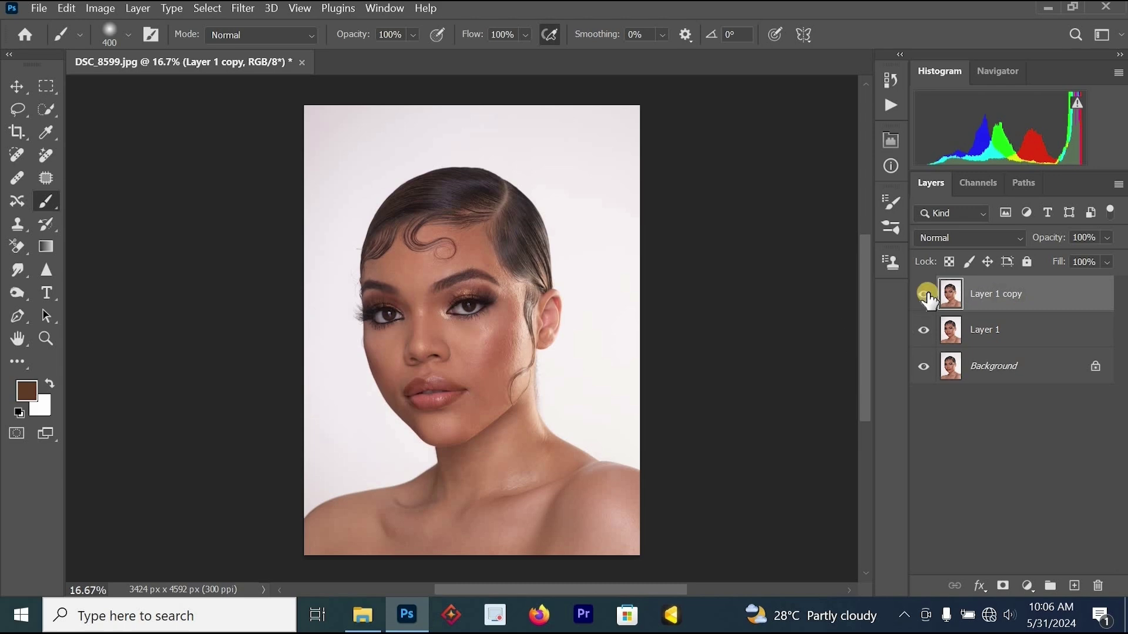
Step: Rename the upper layer copy as "High Frequency details" and the lower one as "Low Frequency Color"
{"action": "double_click", "coordinate": [996, 297]}
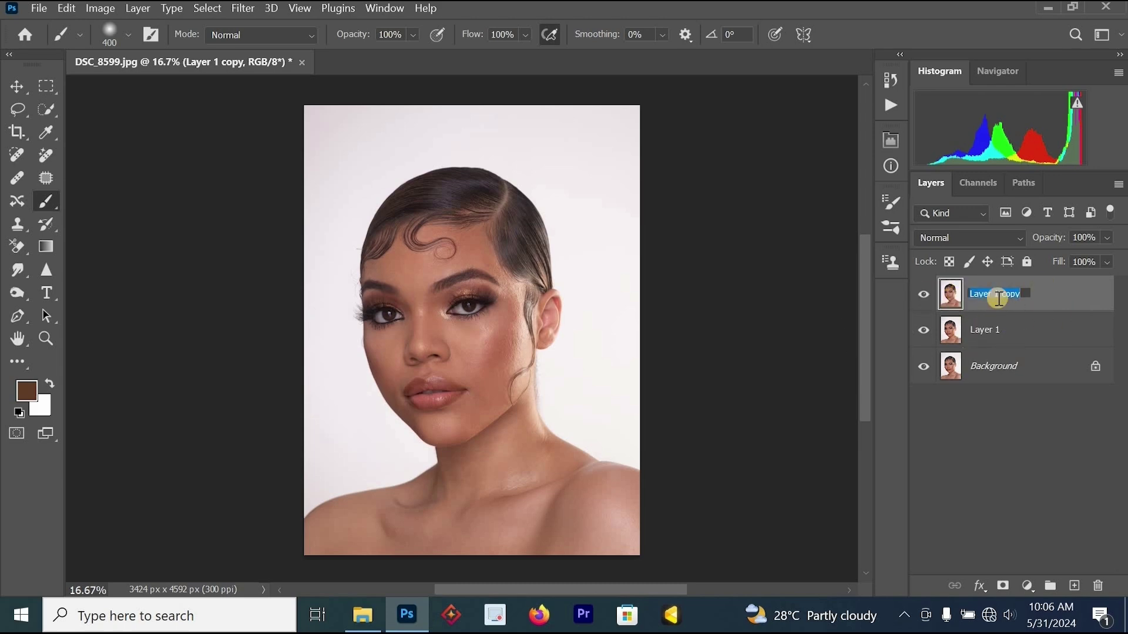
{"action": "type", "text": "High Frequency details"}
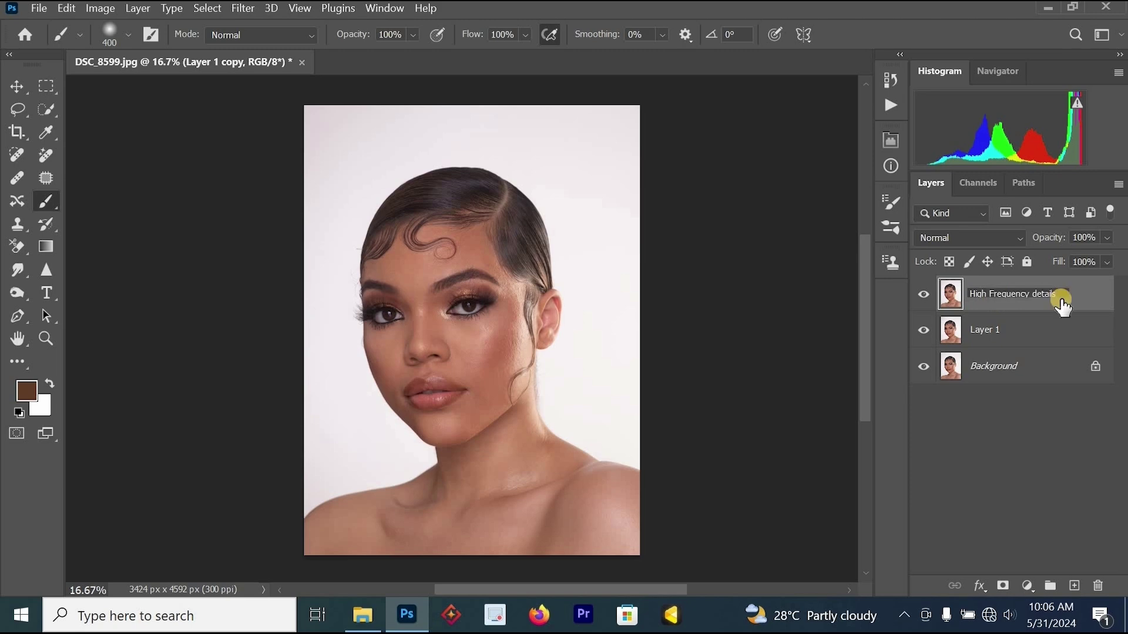
{"action": "key", "text": "Return"}
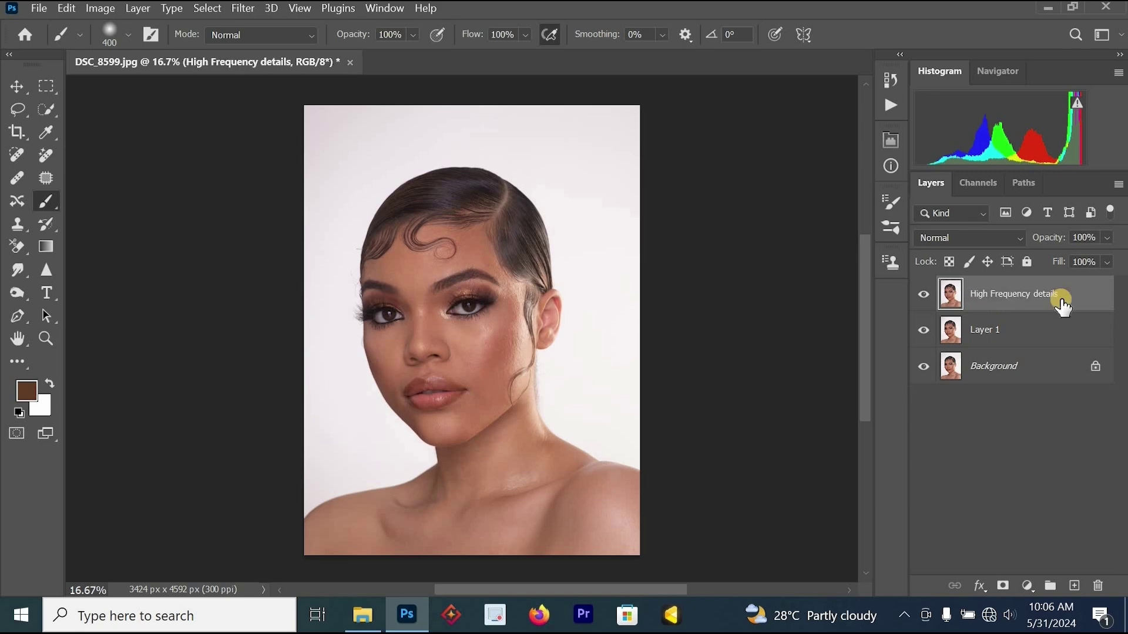
{"action": "double_click", "coordinate": [990, 331]}
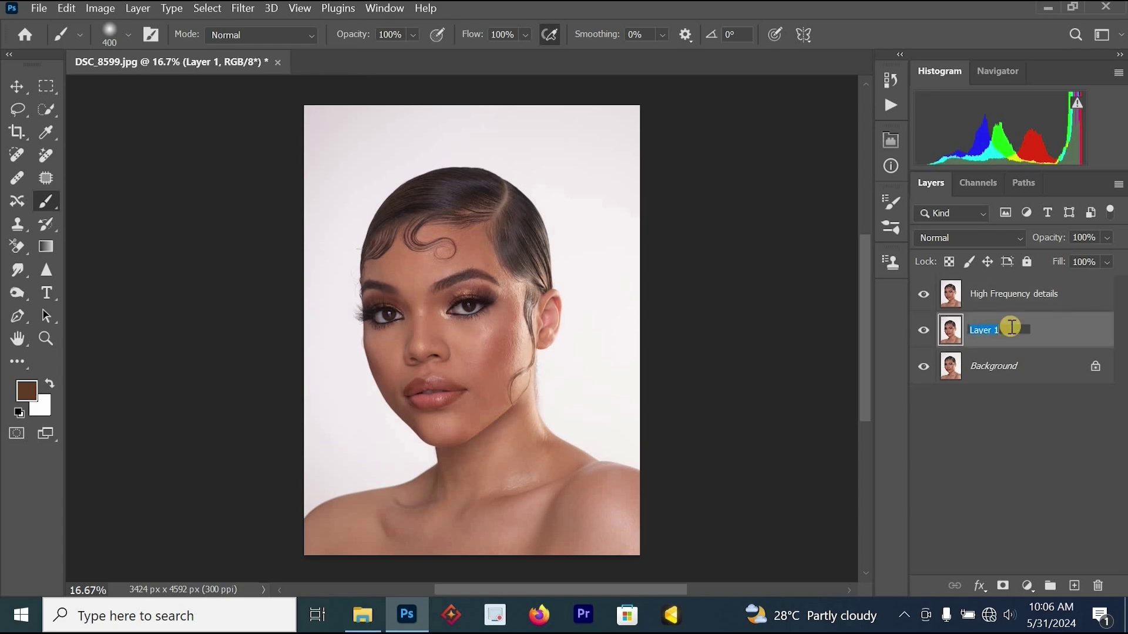
{"action": "type", "text": "Low Frequency Color"}
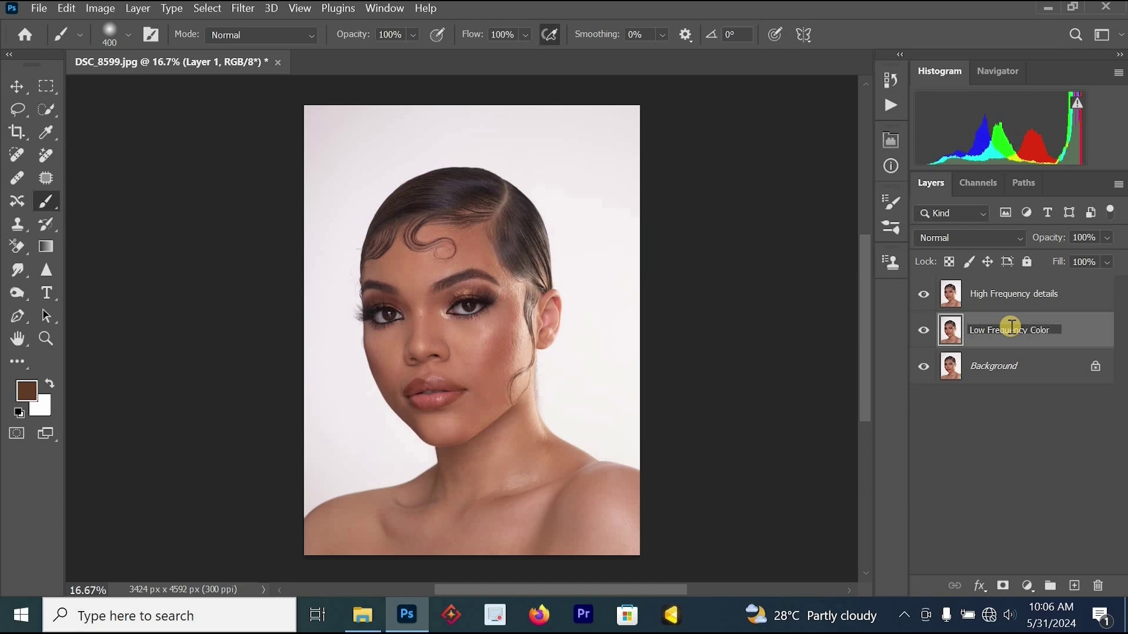
{"action": "key", "text": "Return"}
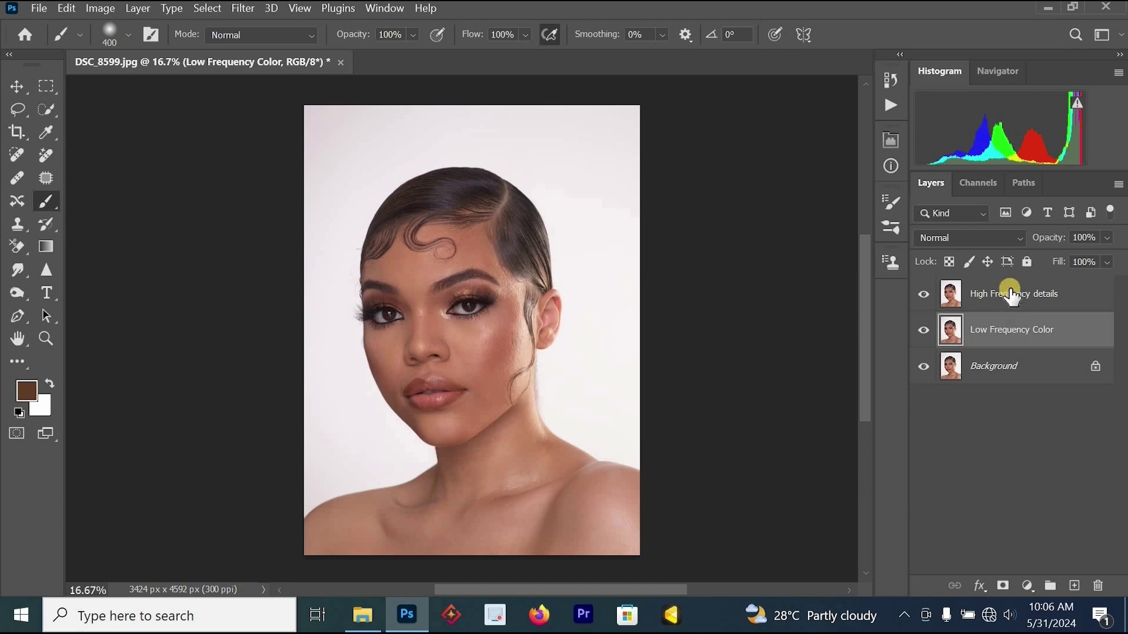
Step: Hide the High Frequency details layer and make the Low Frequency Color layer active
{"action": "left_click", "coordinate": [1008, 293]}
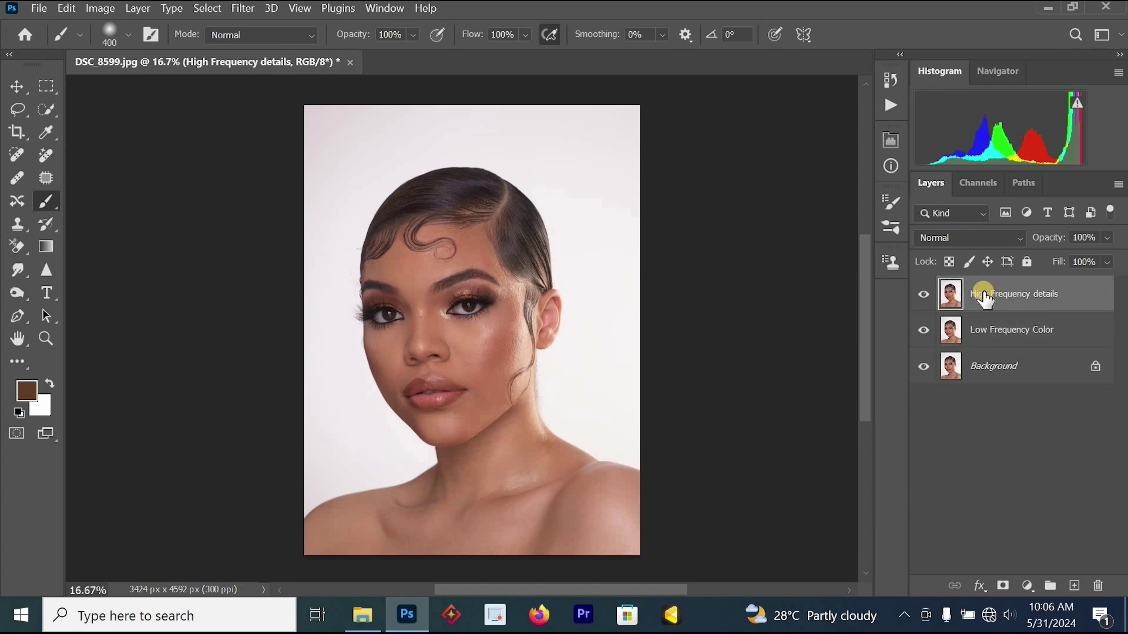
{"action": "left_click", "coordinate": [931, 293]}
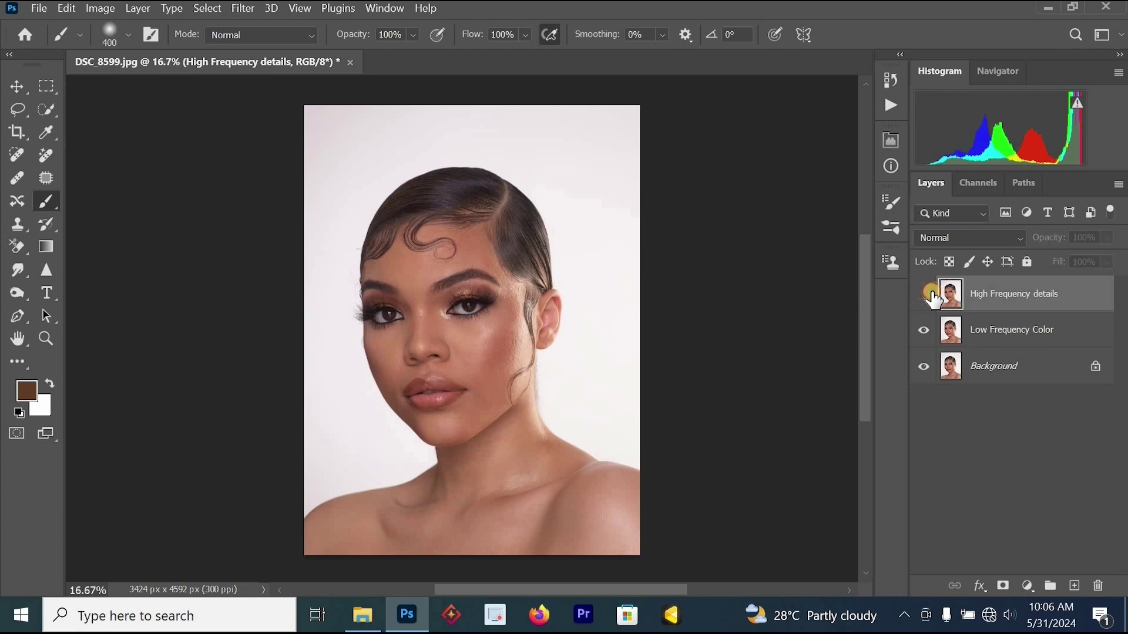
{"action": "left_click", "coordinate": [930, 294]}
{"action": "left_click", "coordinate": [927, 294]}
{"action": "left_click", "coordinate": [994, 337]}
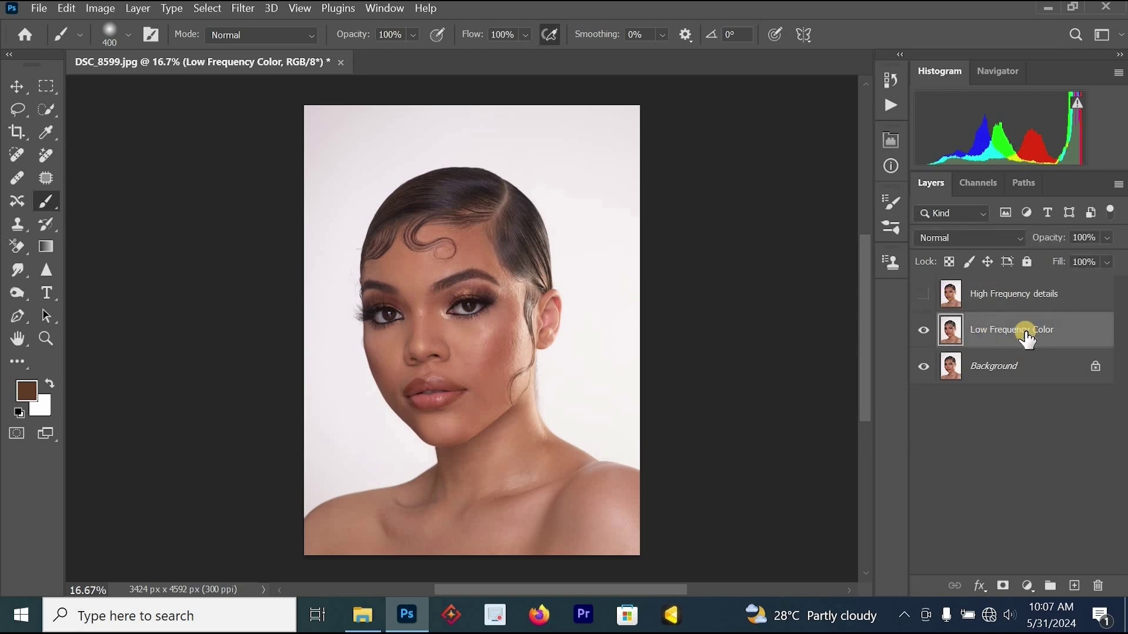
Step: Apply a Gaussian Blur with a 5.0 pixel radius to the Low Frequency Color layer
{"action": "left_click", "coordinate": [244, 10]}
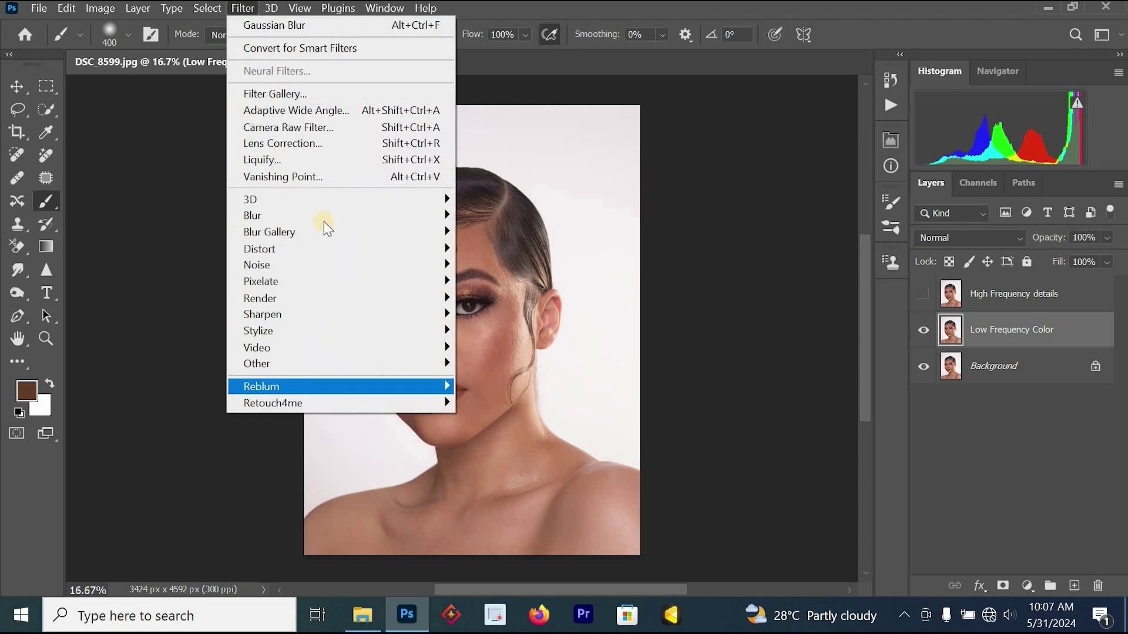
{"action": "mouse_move", "coordinate": [325, 228]}
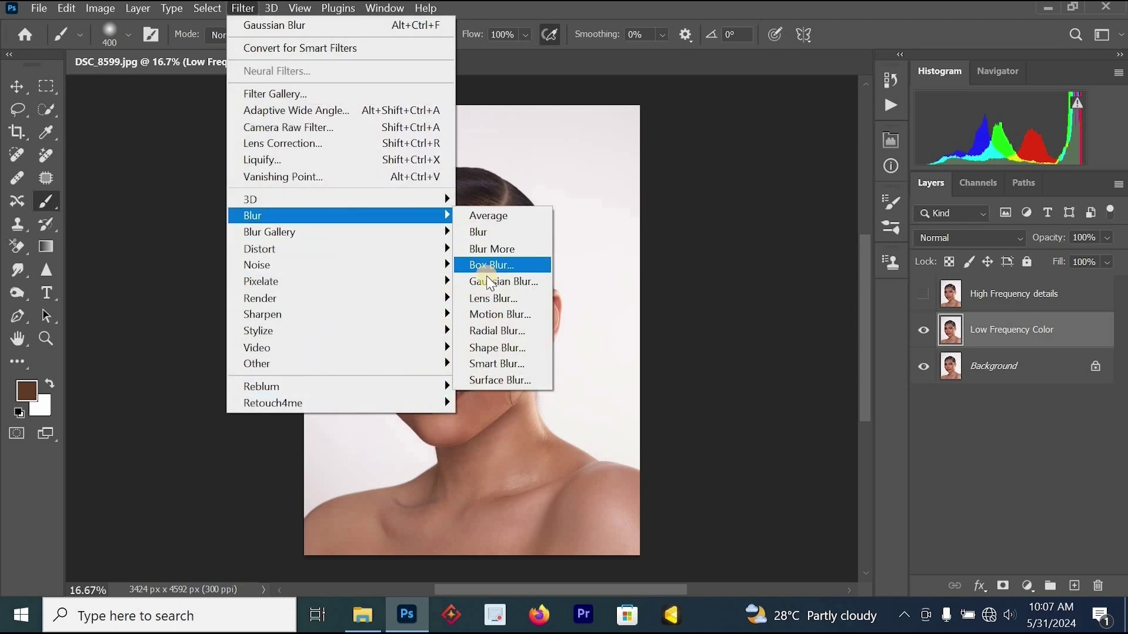
{"action": "left_click", "coordinate": [501, 281]}
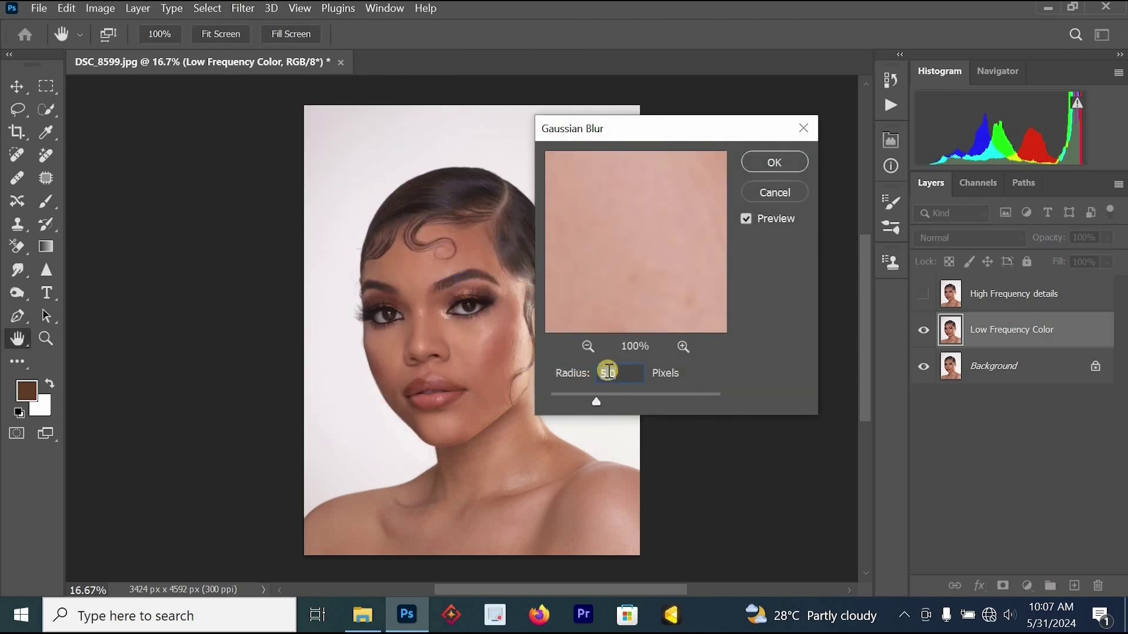
{"action": "left_click", "coordinate": [782, 171]}
{"action": "key", "text": "b"}
Step: Show the High Frequency details layer and use Apply Image on it with source layer Low Frequency Color, Subtract blending, scale 2 and offset 128
{"action": "left_click", "coordinate": [1018, 306]}
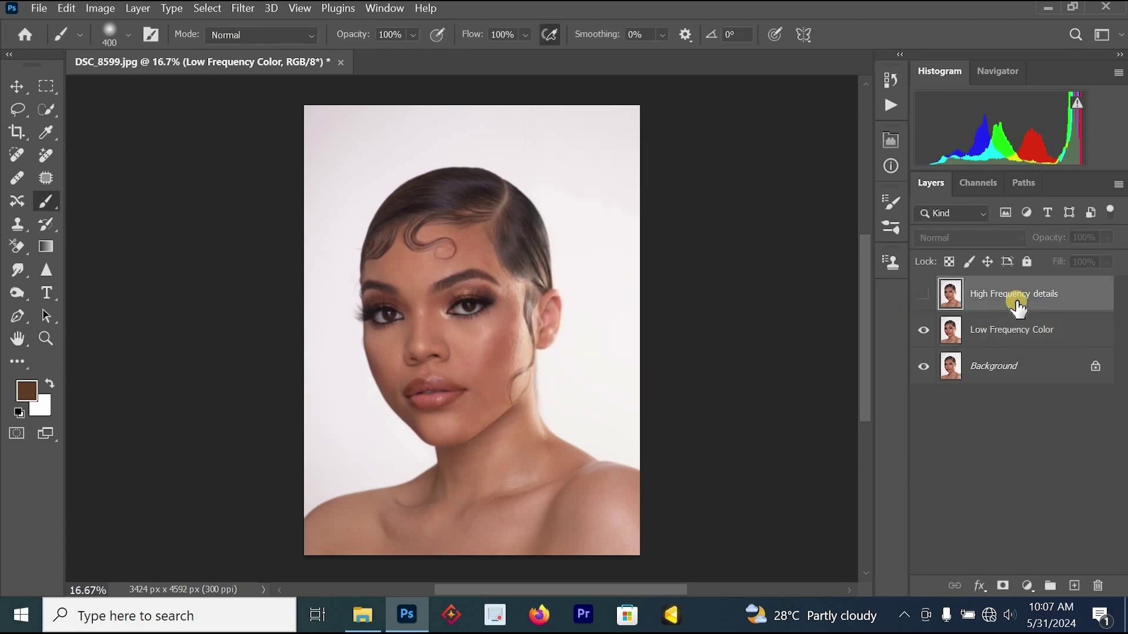
{"action": "left_click", "coordinate": [923, 297]}
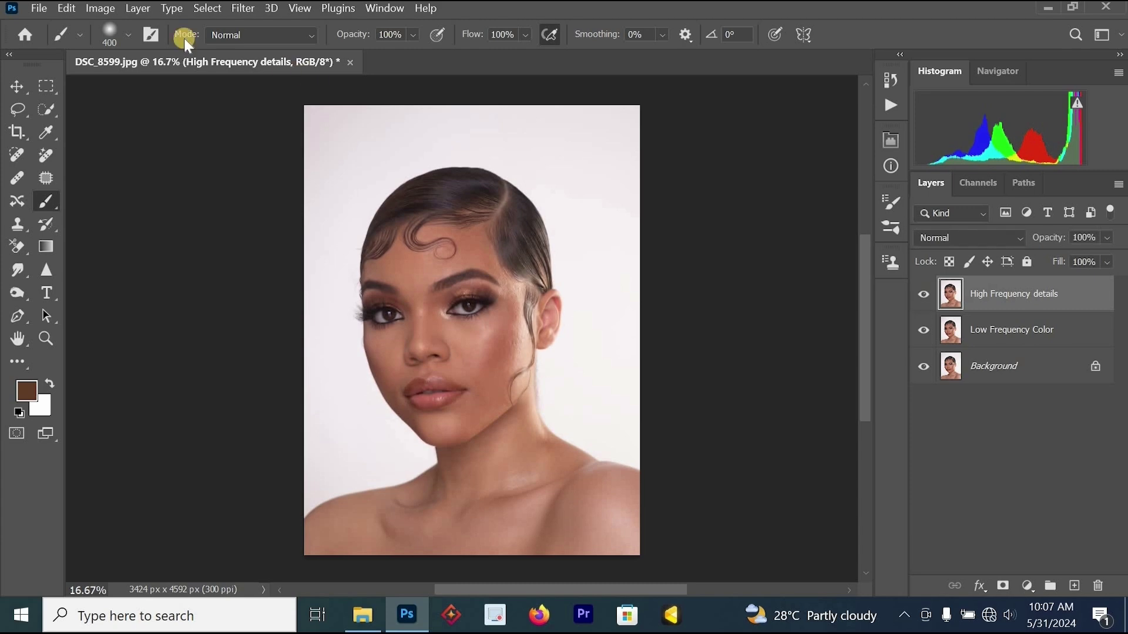
{"action": "left_click", "coordinate": [112, 10]}
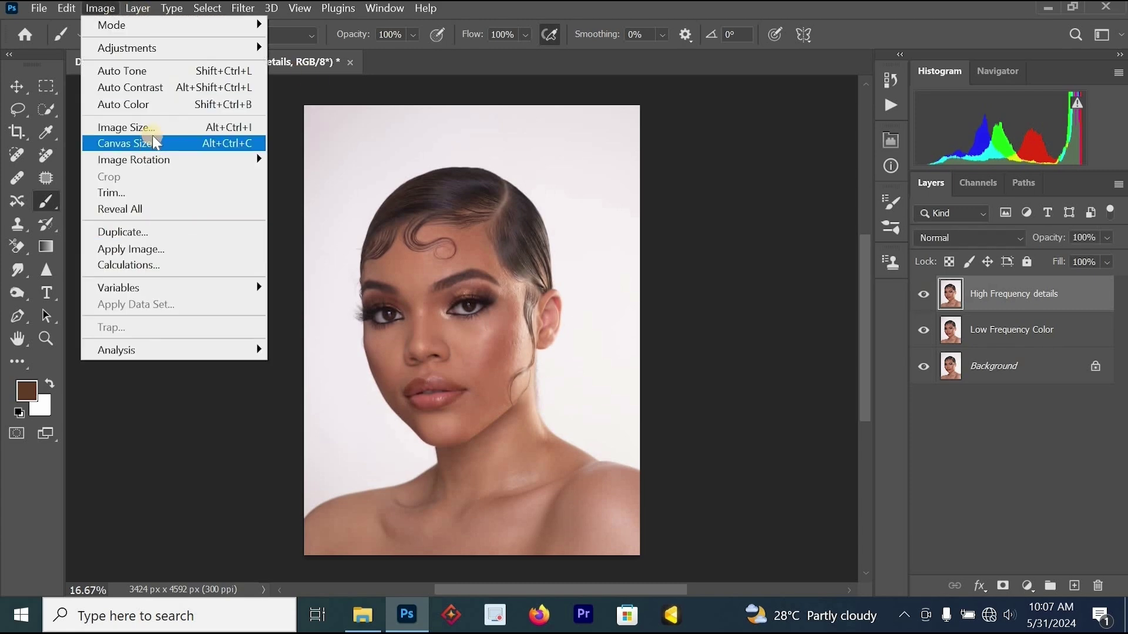
{"action": "left_click", "coordinate": [171, 249]}
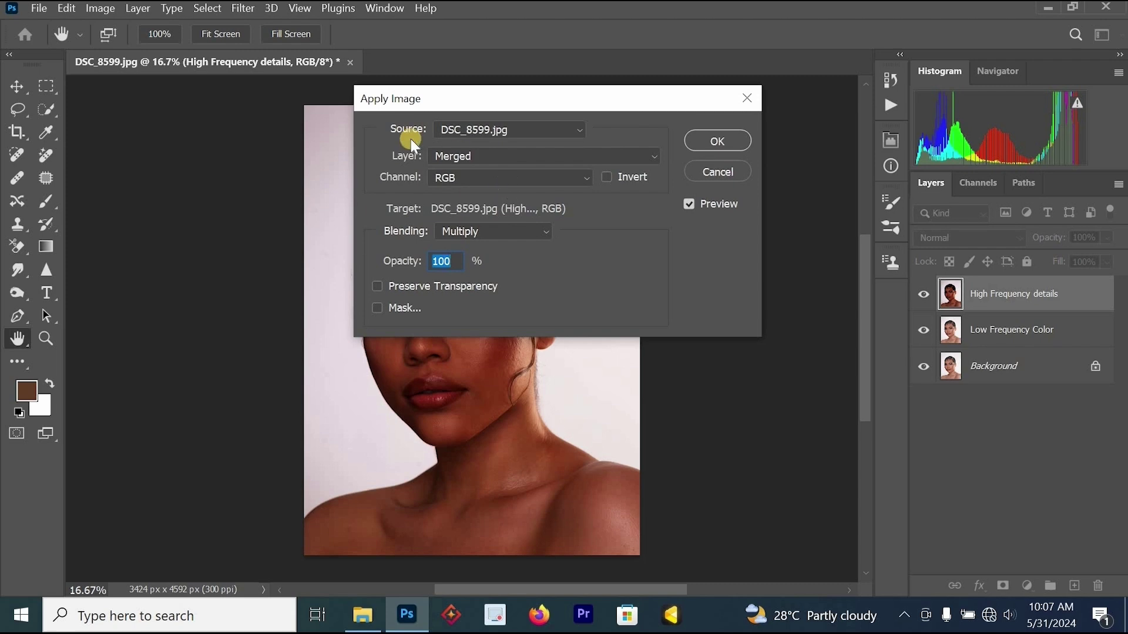
{"action": "left_click", "coordinate": [474, 153]}
{"action": "left_click", "coordinate": [477, 217]}
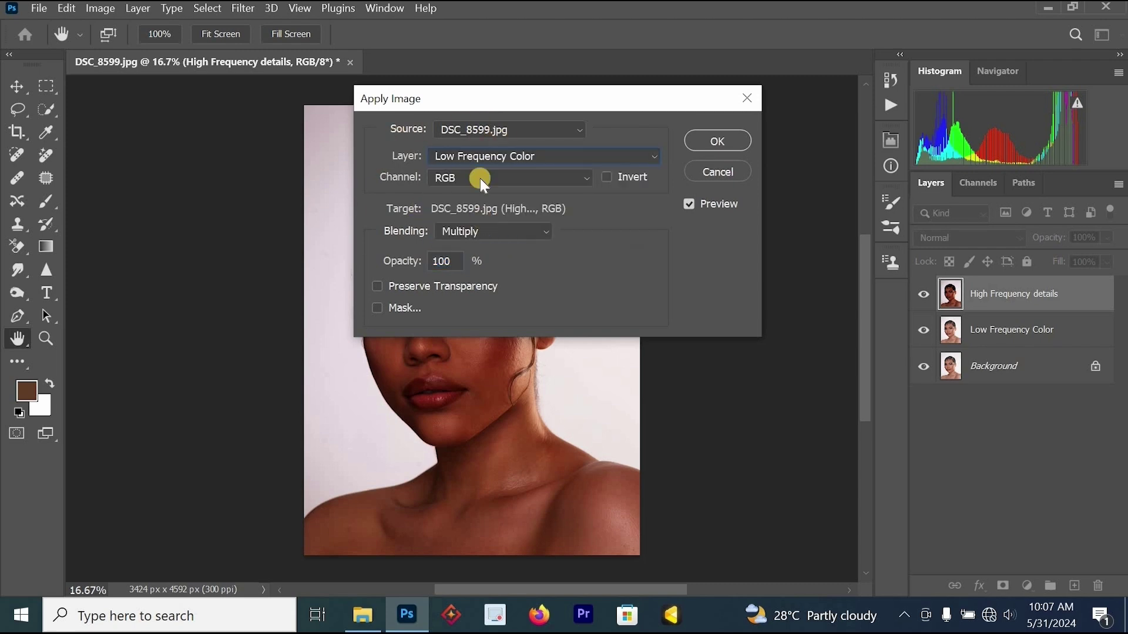
{"action": "left_click", "coordinate": [498, 230]}
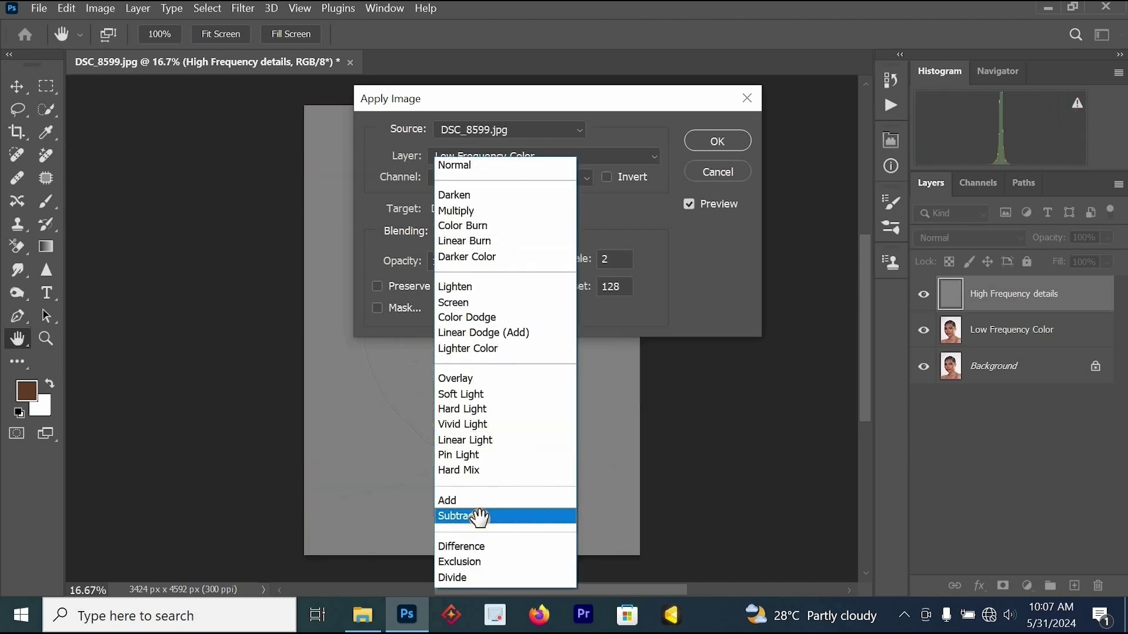
{"action": "left_click", "coordinate": [479, 517]}
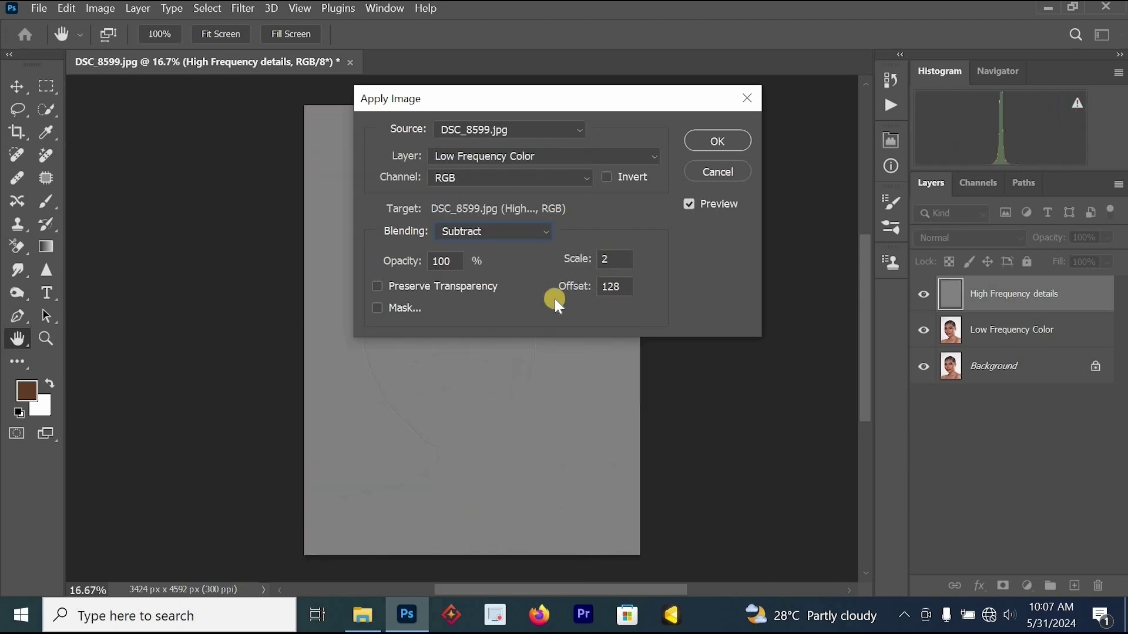
{"action": "left_click", "coordinate": [709, 144]}
{"action": "key", "text": "b"}
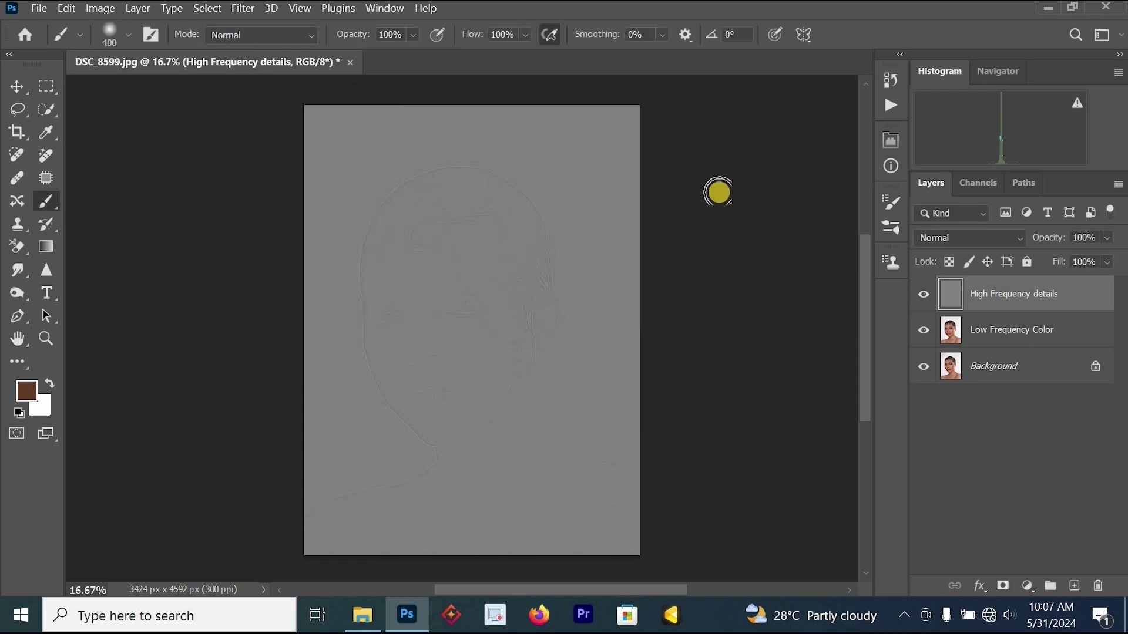
Step: Set the blend mode of the High Frequency details layer to Linear Light
{"action": "left_click", "coordinate": [960, 238]}
{"action": "left_click", "coordinate": [976, 242]}
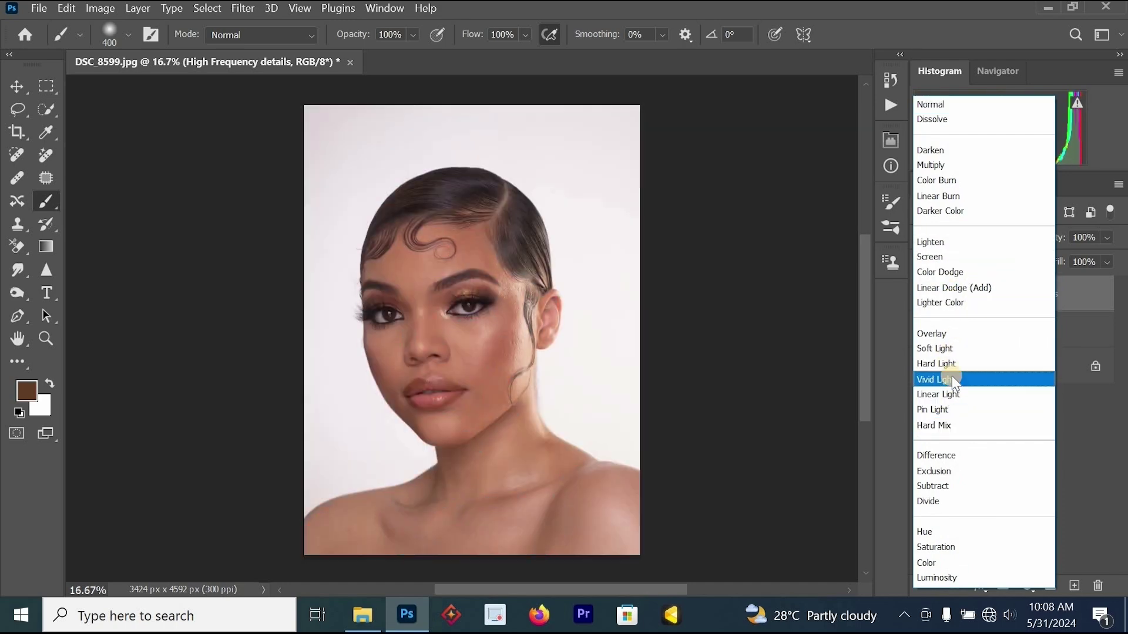
{"action": "left_click", "coordinate": [946, 394]}
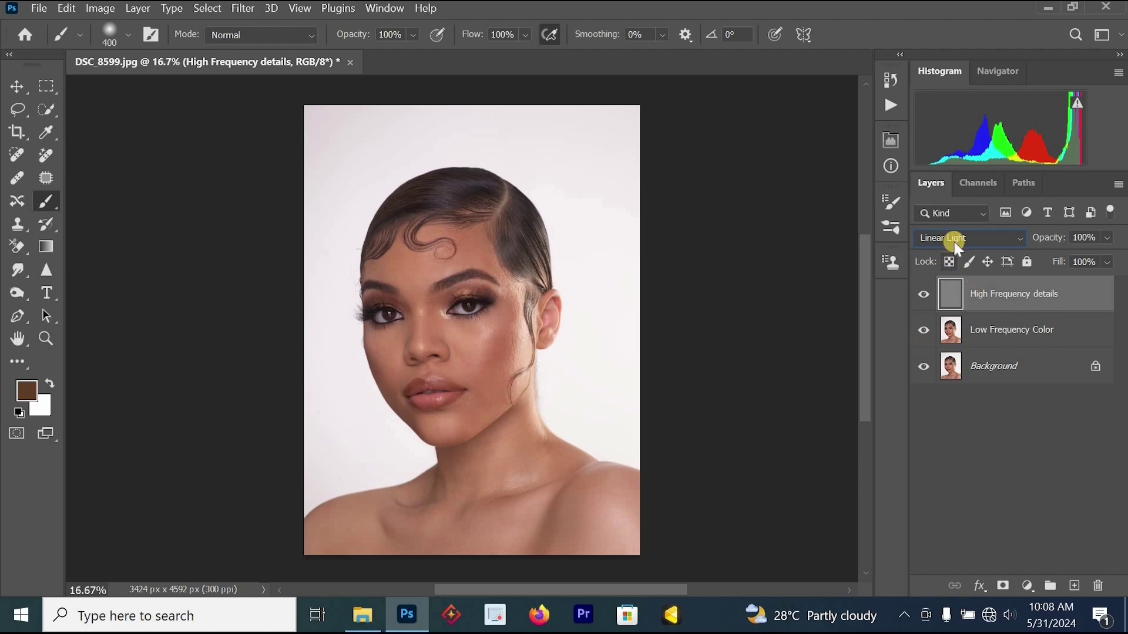
{"action": "left_click", "coordinate": [1018, 329]}
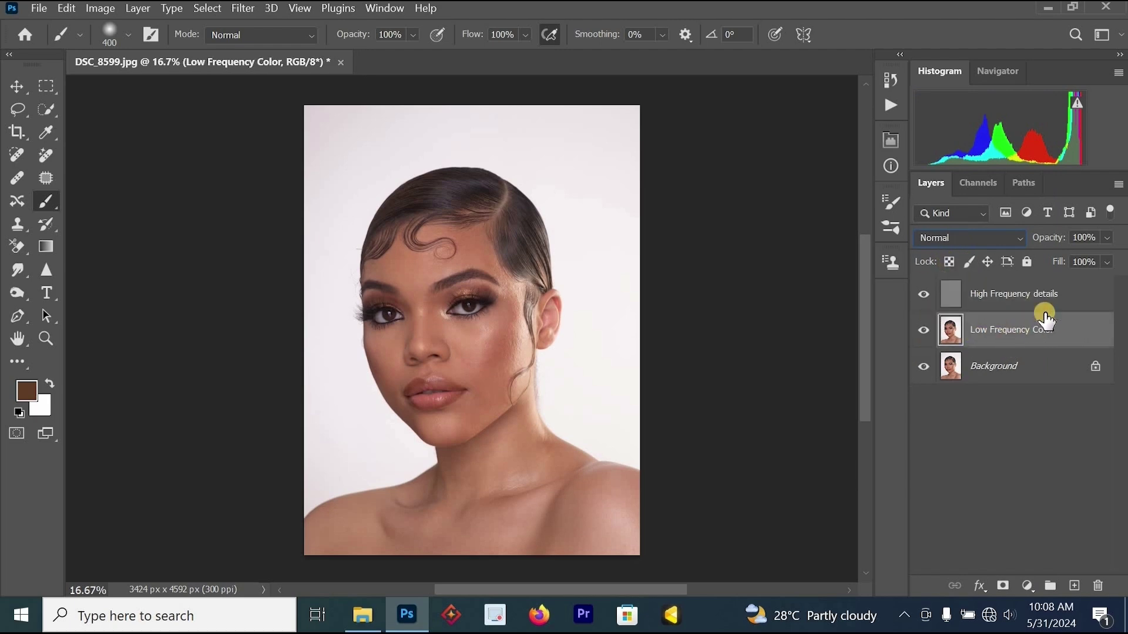
{"action": "left_click", "coordinate": [1010, 300]}
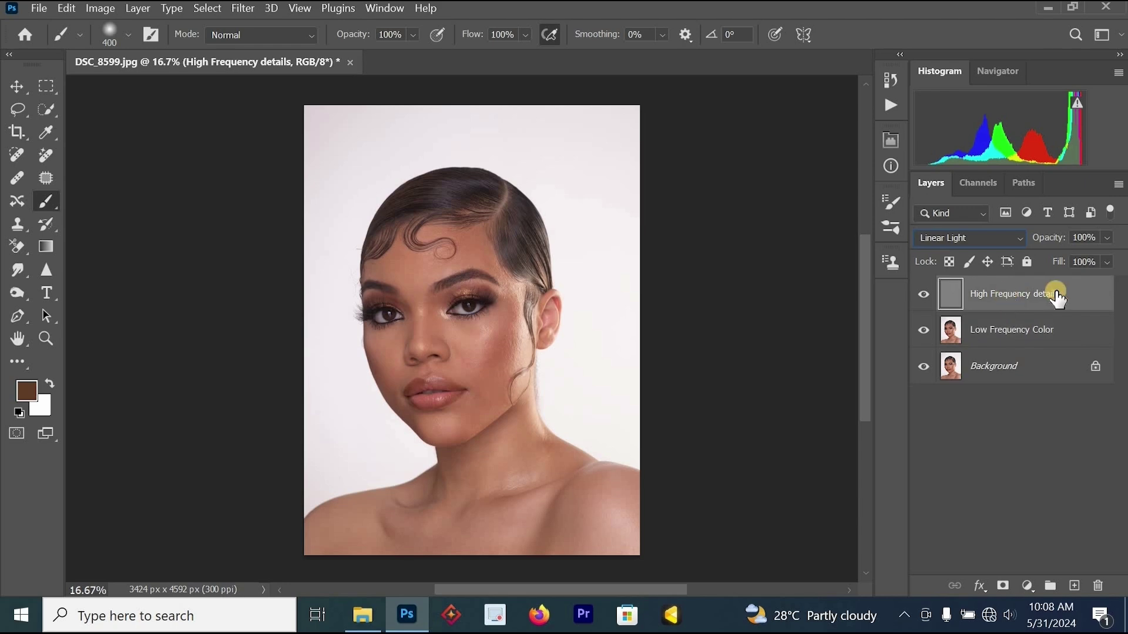
{"action": "left_click", "coordinate": [1006, 236]}
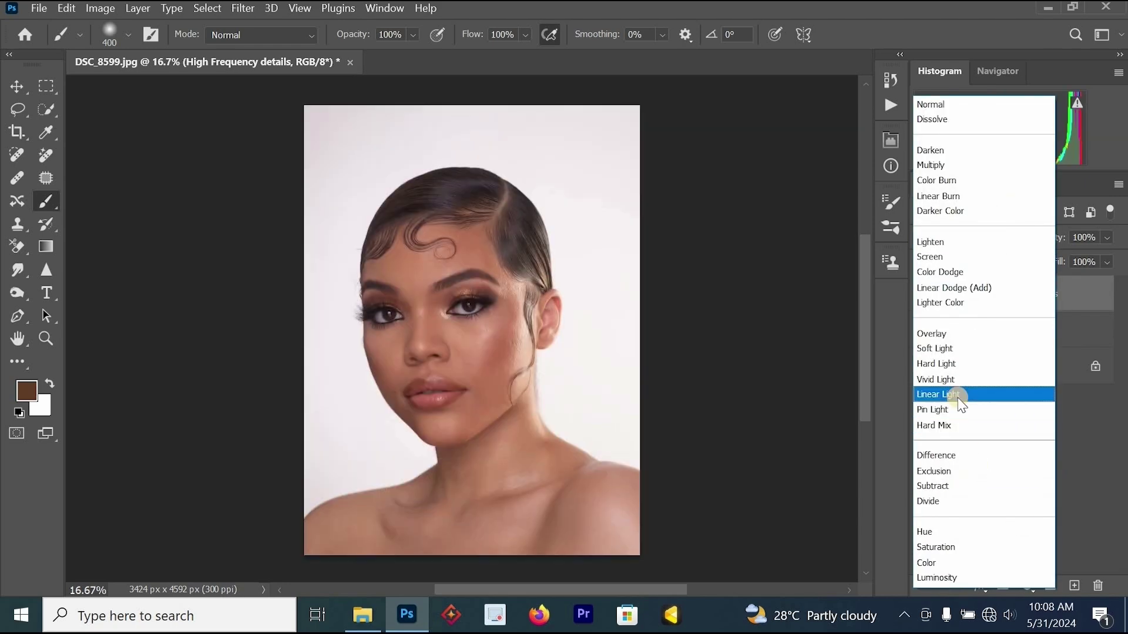
{"action": "left_click", "coordinate": [956, 394]}
Step: Convert the Low Frequency Color layer to a smart object
{"action": "left_click", "coordinate": [1012, 333]}
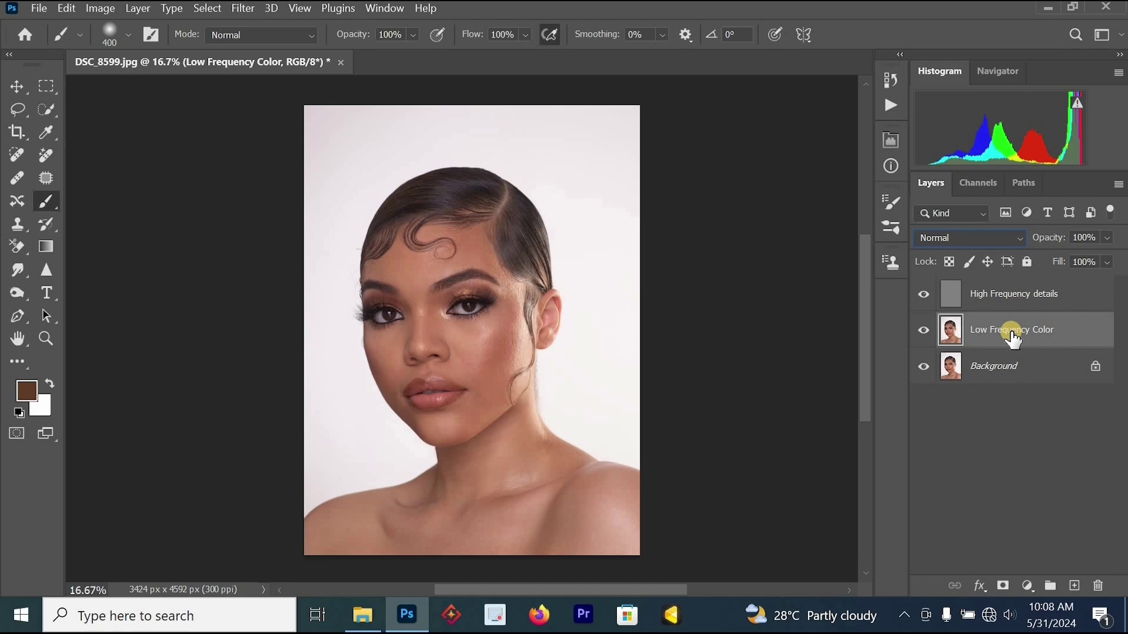
{"action": "right_click", "coordinate": [1012, 336]}
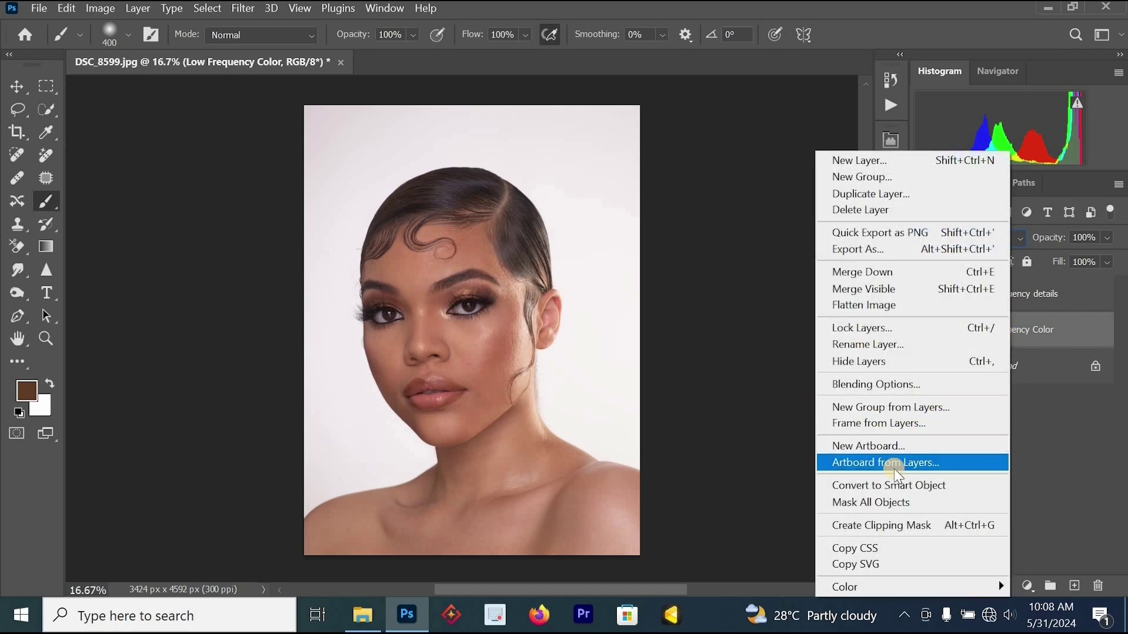
{"action": "left_click", "coordinate": [871, 487]}
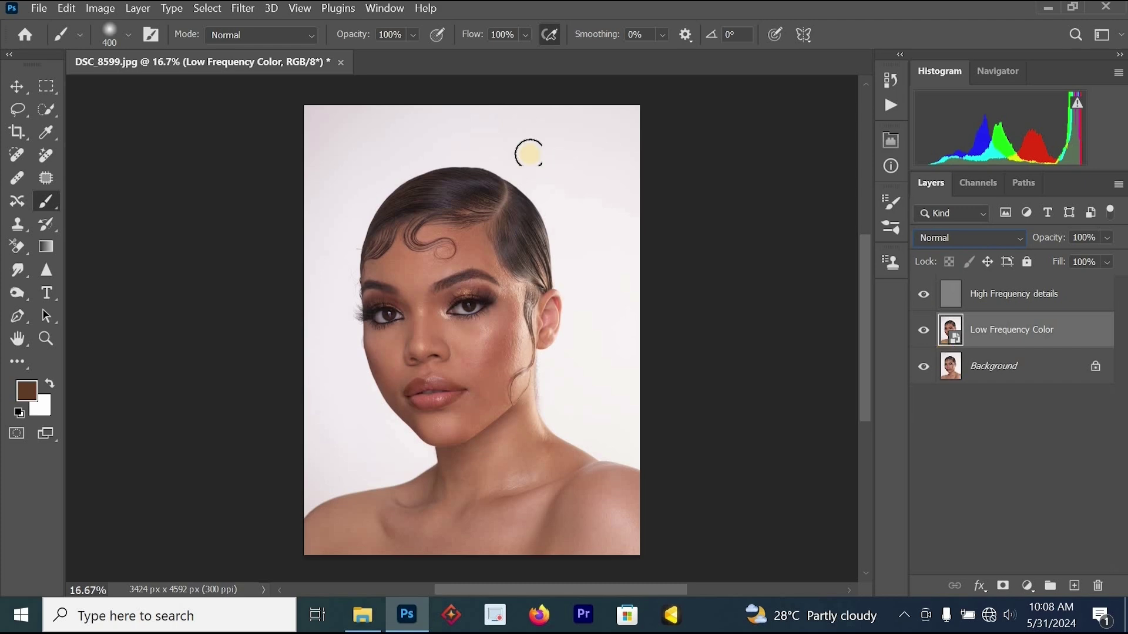
Step: Add a Gaussian Blur smart filter with a 37.4 pixel radius to the Low Frequency Color layer
{"action": "left_click", "coordinate": [244, 9]}
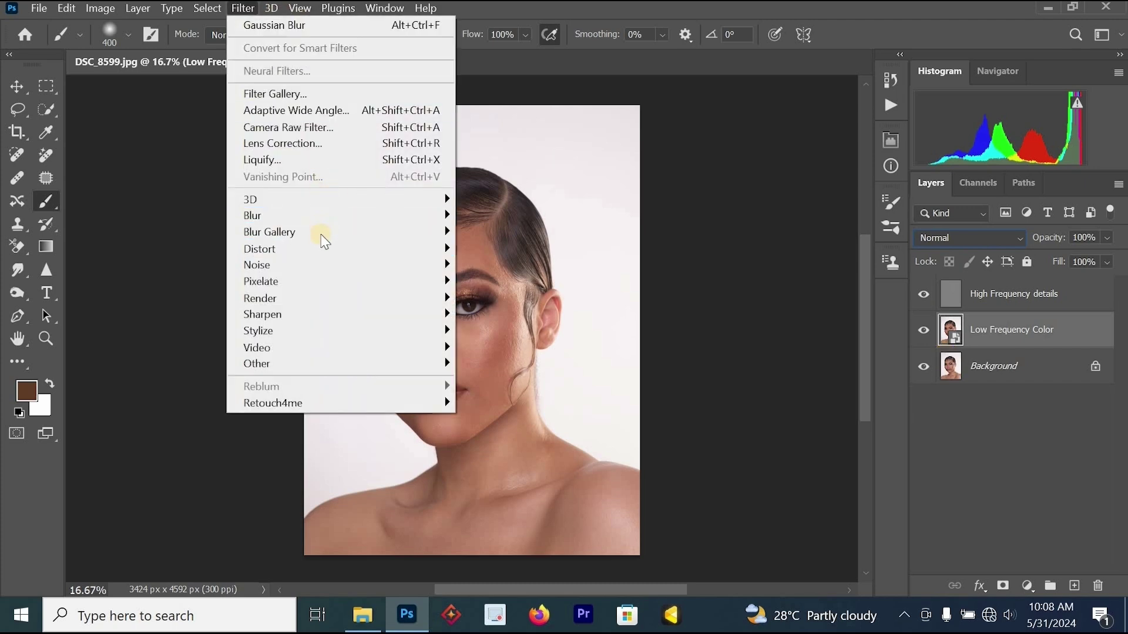
{"action": "mouse_move", "coordinate": [324, 224]}
{"action": "left_click", "coordinate": [483, 265]}
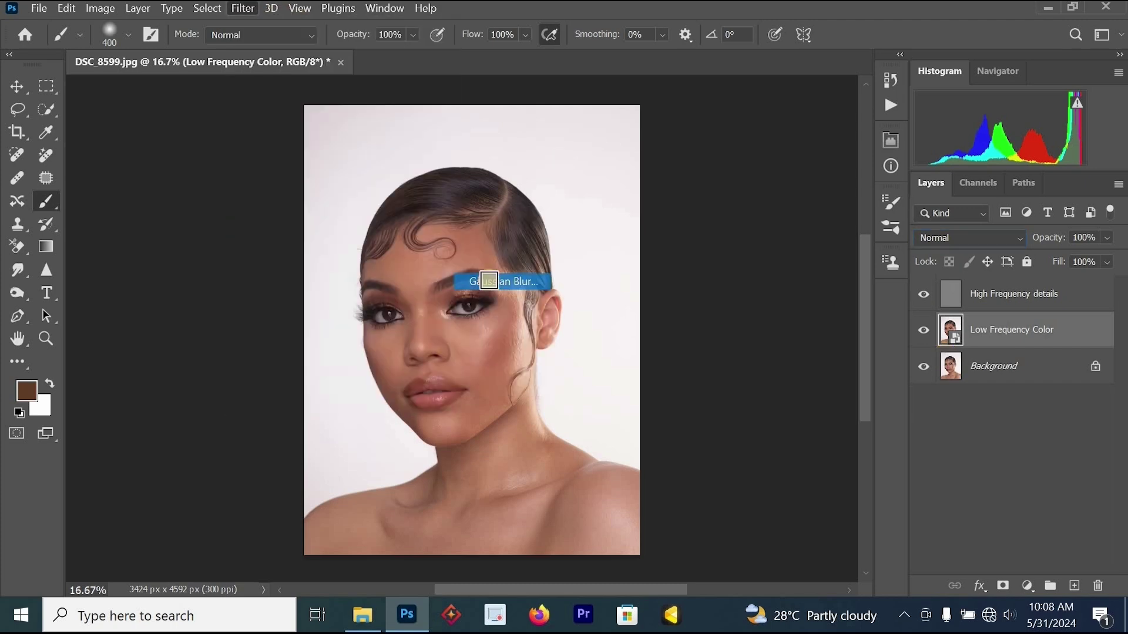
{"action": "left_click_drag", "start_coordinate": [627, 401], "coordinate": [641, 403]}
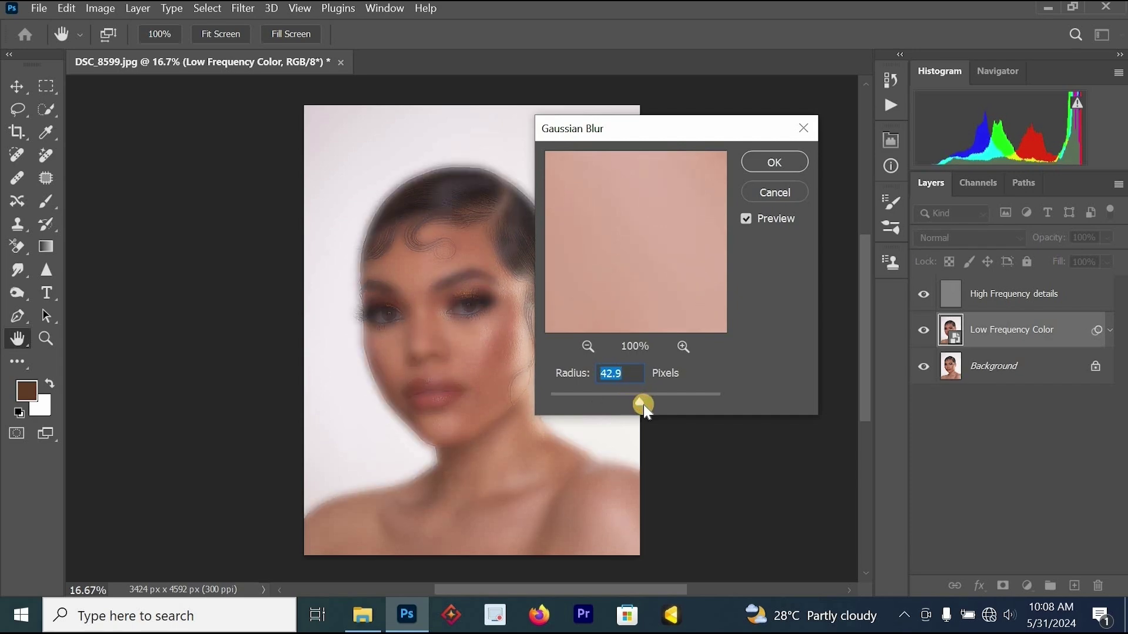
{"action": "left_click", "coordinate": [643, 404]}
{"action": "left_click_drag", "start_coordinate": [641, 402], "coordinate": [636, 400]}
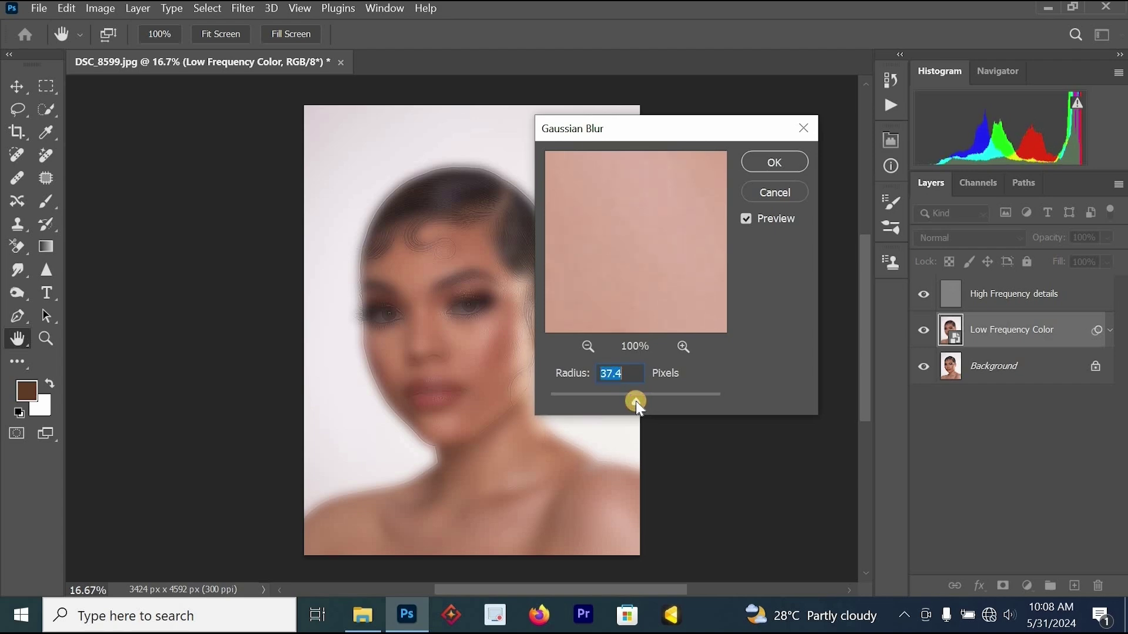
{"action": "left_click", "coordinate": [756, 167]}
{"action": "key", "text": "b"}
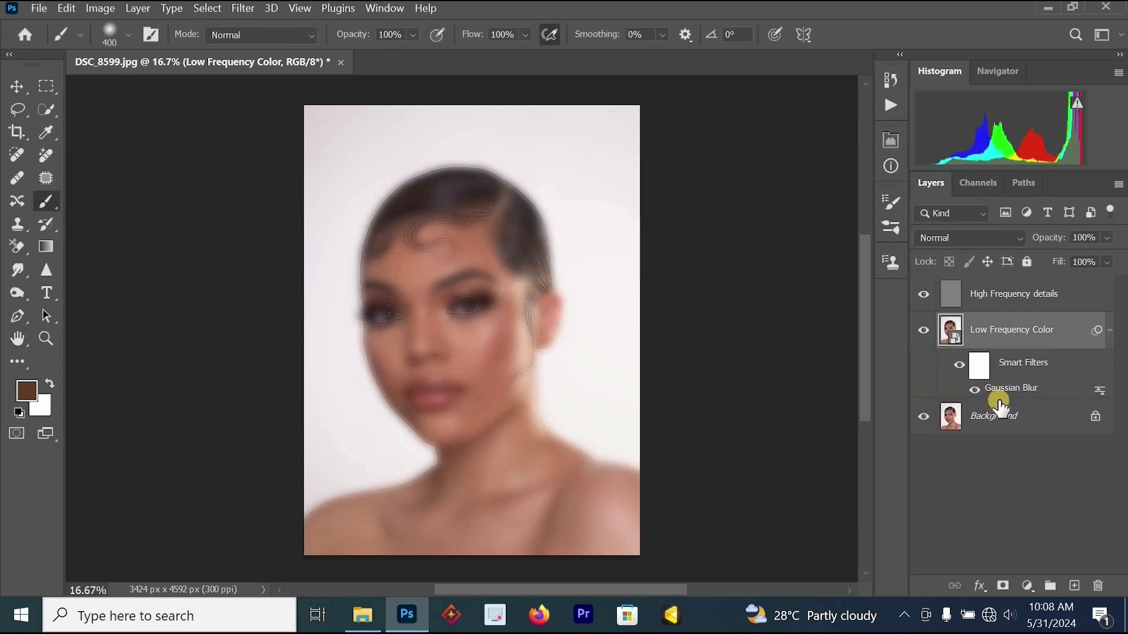
Step: Invert the smart filter mask of the Low Frequency Color layer to black
{"action": "left_click", "coordinate": [979, 367]}
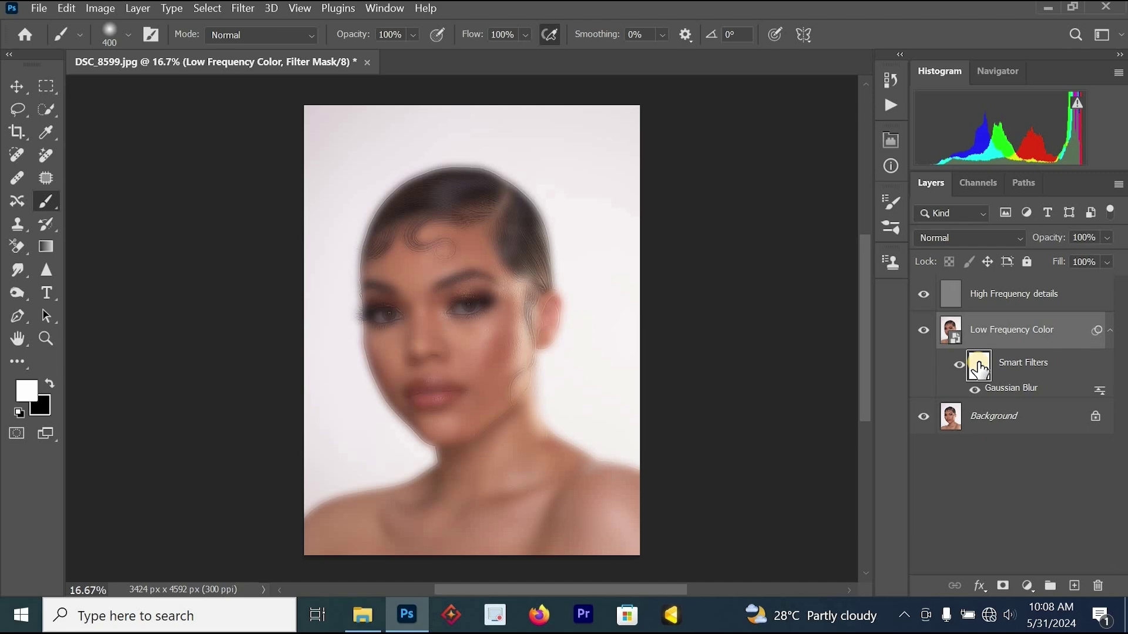
{"action": "key", "text": "ctrl+i"}
{"action": "left_click", "coordinate": [461, 373]}
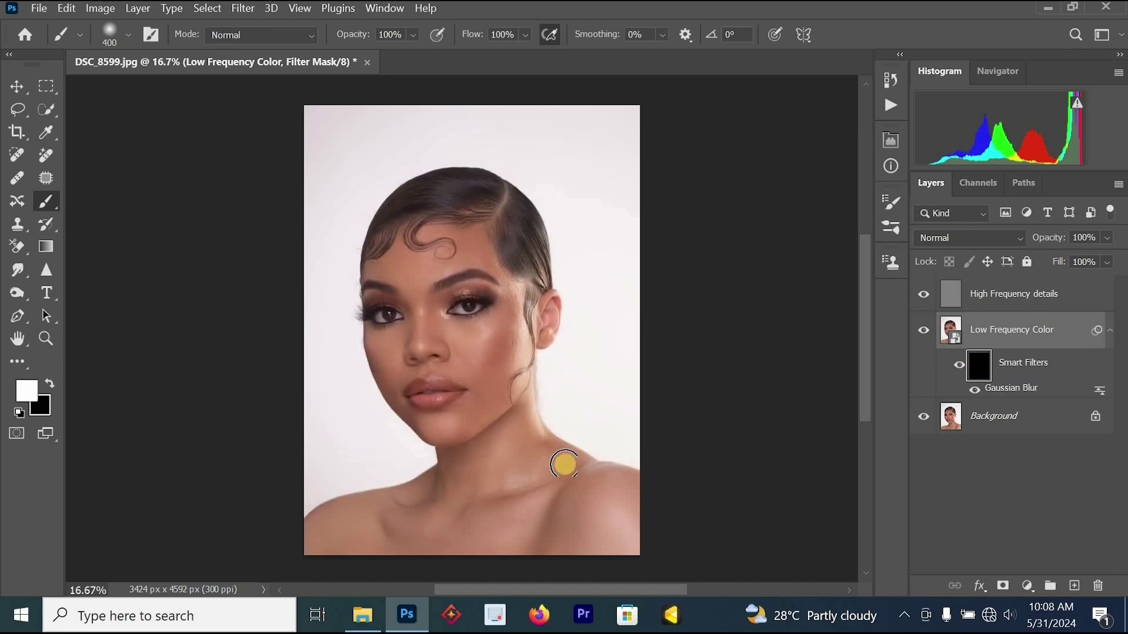
{"action": "left_click", "coordinate": [510, 373]}
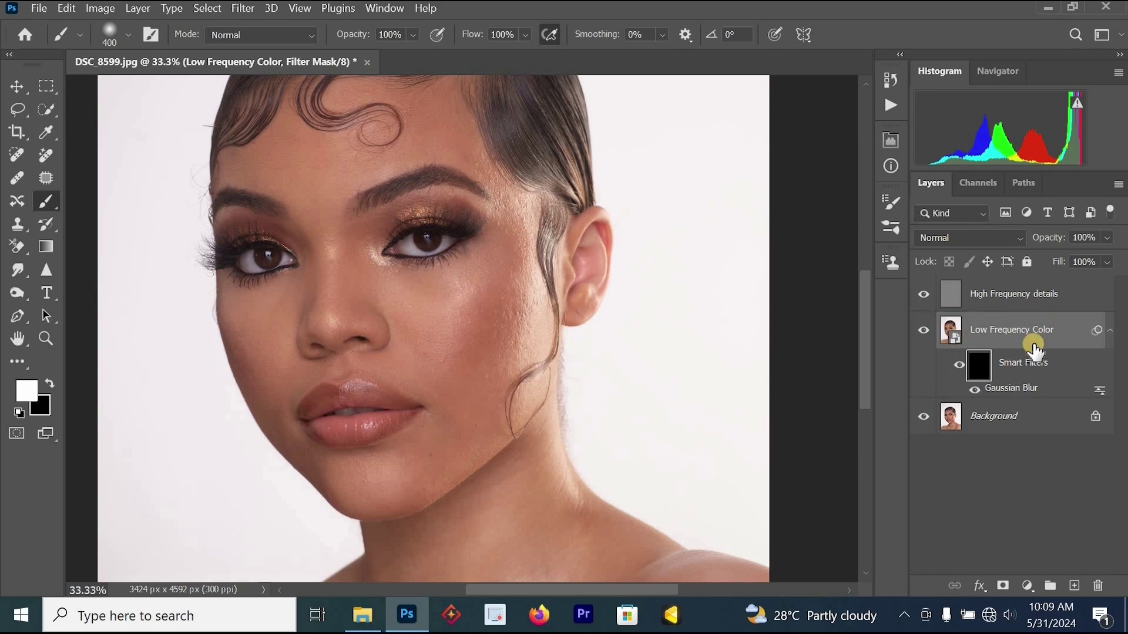
Step: Delete the High Frequency details and Low Frequency Color layers together, leaving only the Background layer
{"action": "left_click", "coordinate": [1018, 301]}
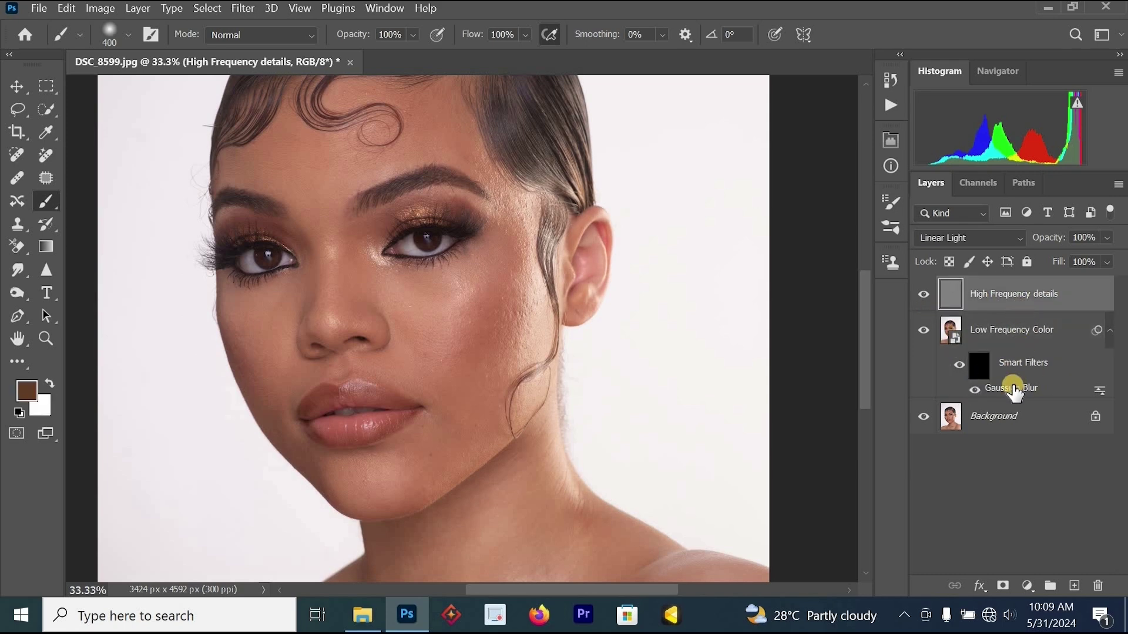
{"action": "left_click", "coordinate": [1021, 331], "text": "shift"}
{"action": "key", "text": "Delete"}
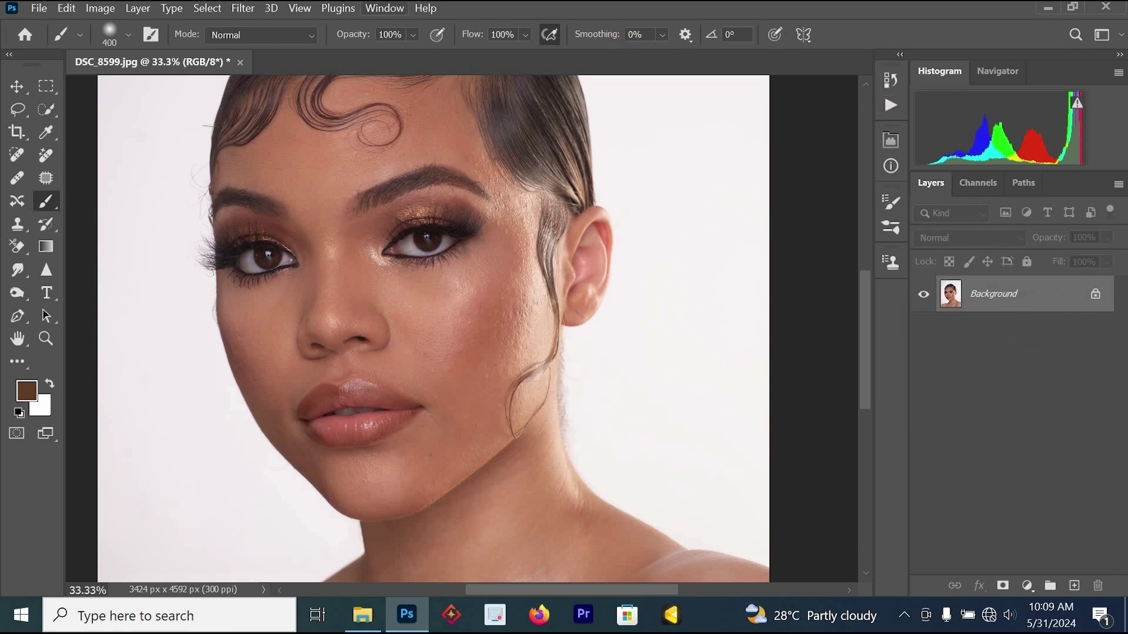
Step: Run the Frequency Sepration action from the Detty Magic Actions set, continuing past the unavailable Move command
{"action": "left_click", "coordinate": [391, 11]}
{"action": "left_click", "coordinate": [473, 116]}
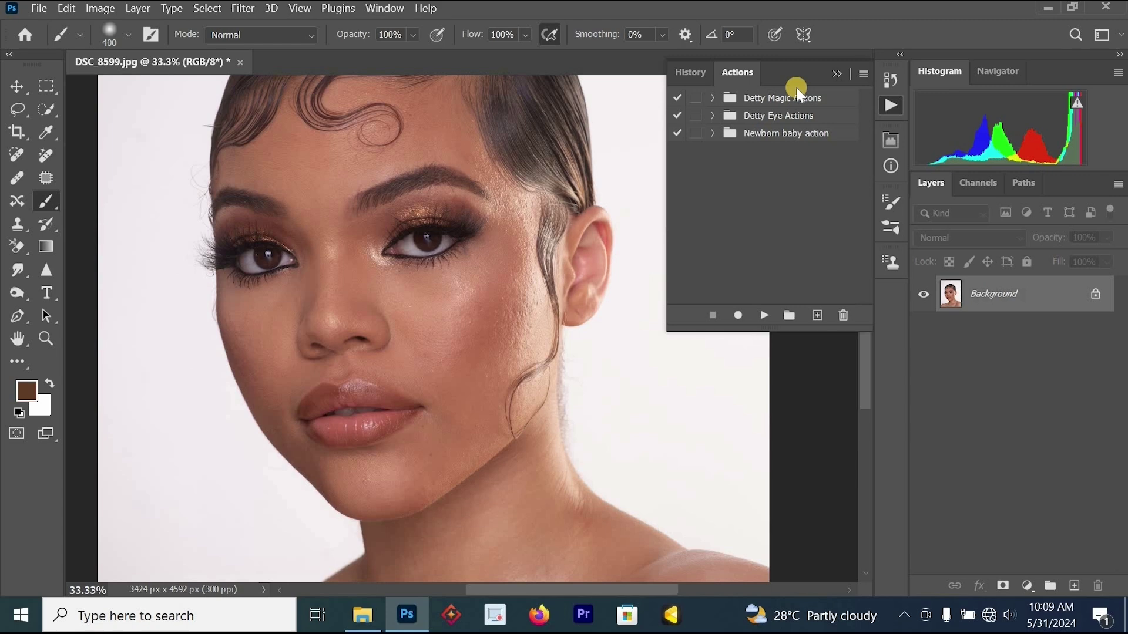
{"action": "left_click", "coordinate": [714, 98]}
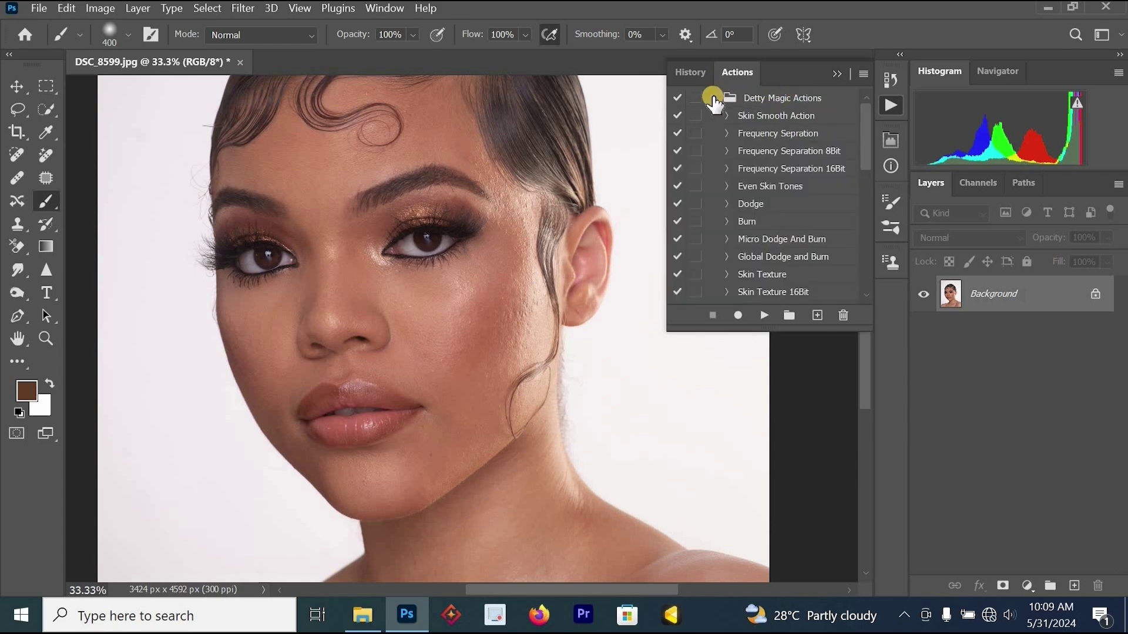
{"action": "left_click", "coordinate": [782, 134]}
{"action": "left_click", "coordinate": [765, 315]}
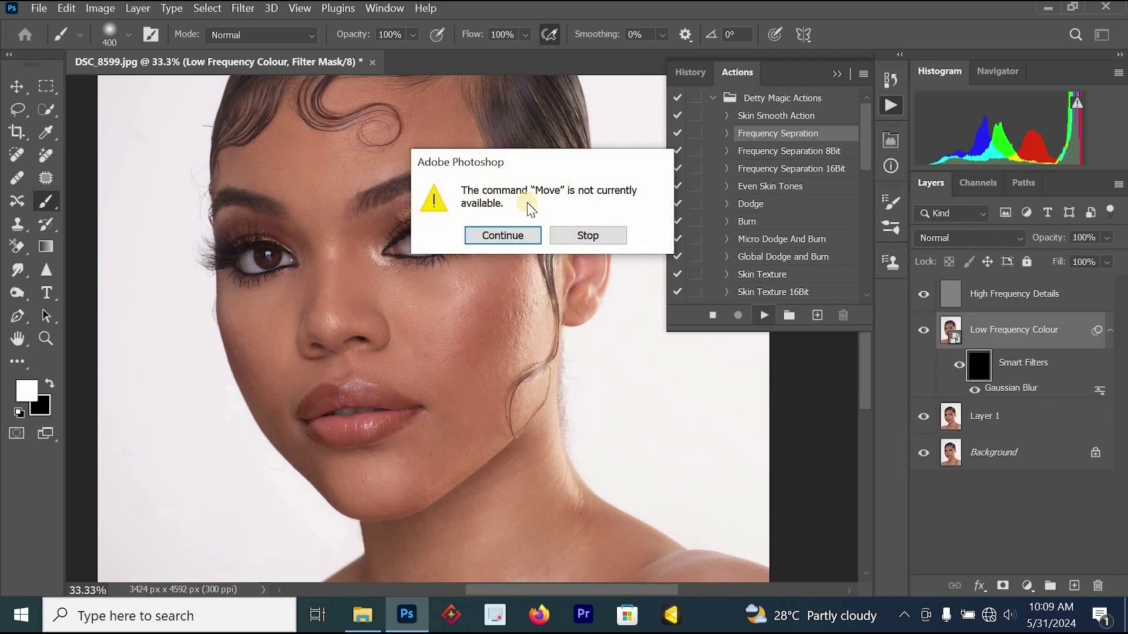
{"action": "key", "text": "Return"}
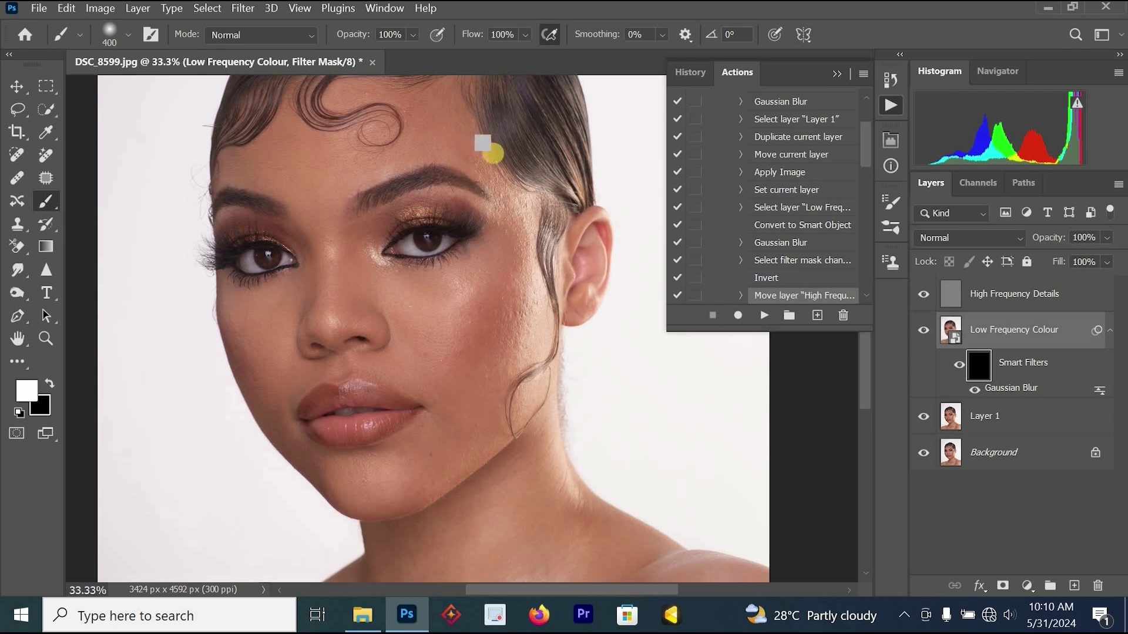
{"action": "left_click", "coordinate": [526, 41]}
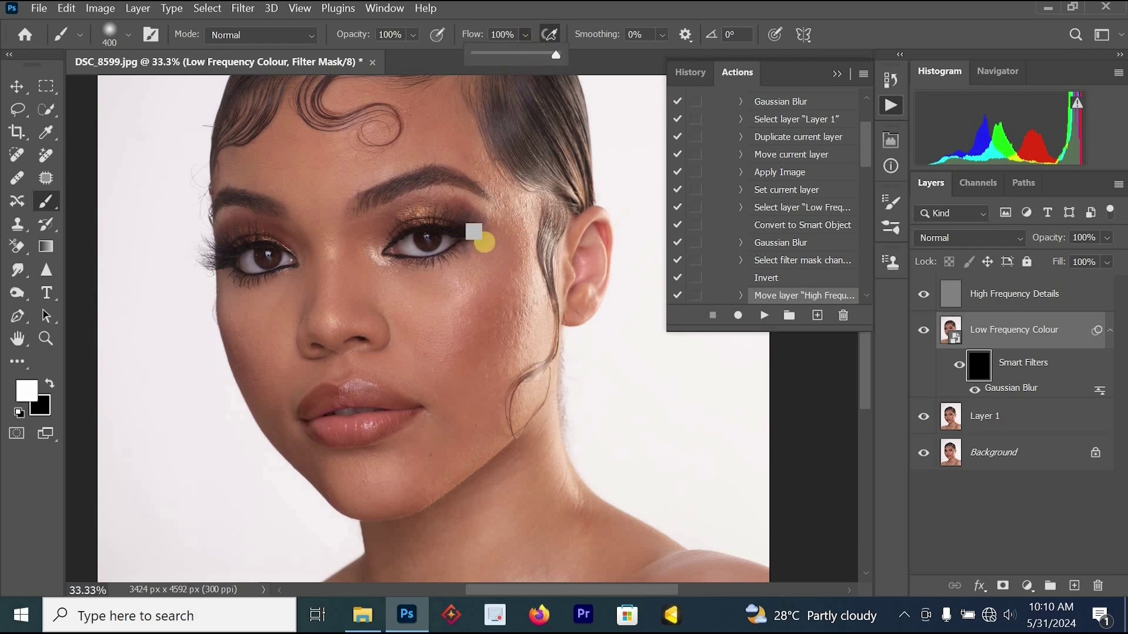
{"action": "left_click", "coordinate": [482, 254]}
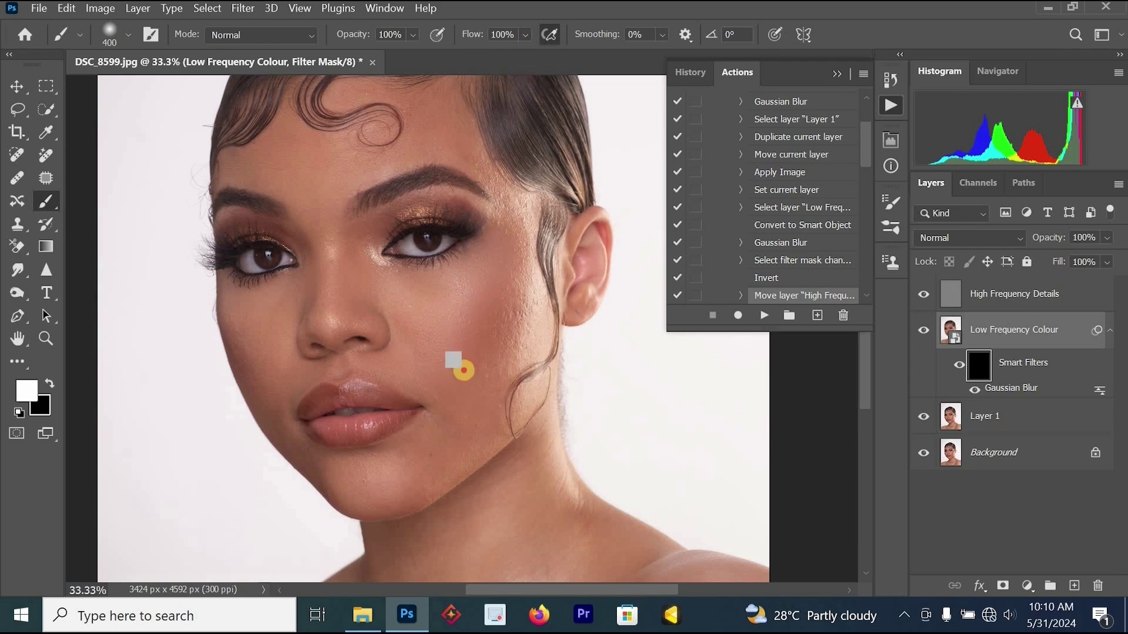
Step: Paint white on the Low Frequency Colour filter mask to smooth the cheek and jaw beside the mouth, reducing the brush to 250 pixels
{"action": "left_click", "coordinate": [468, 335]}
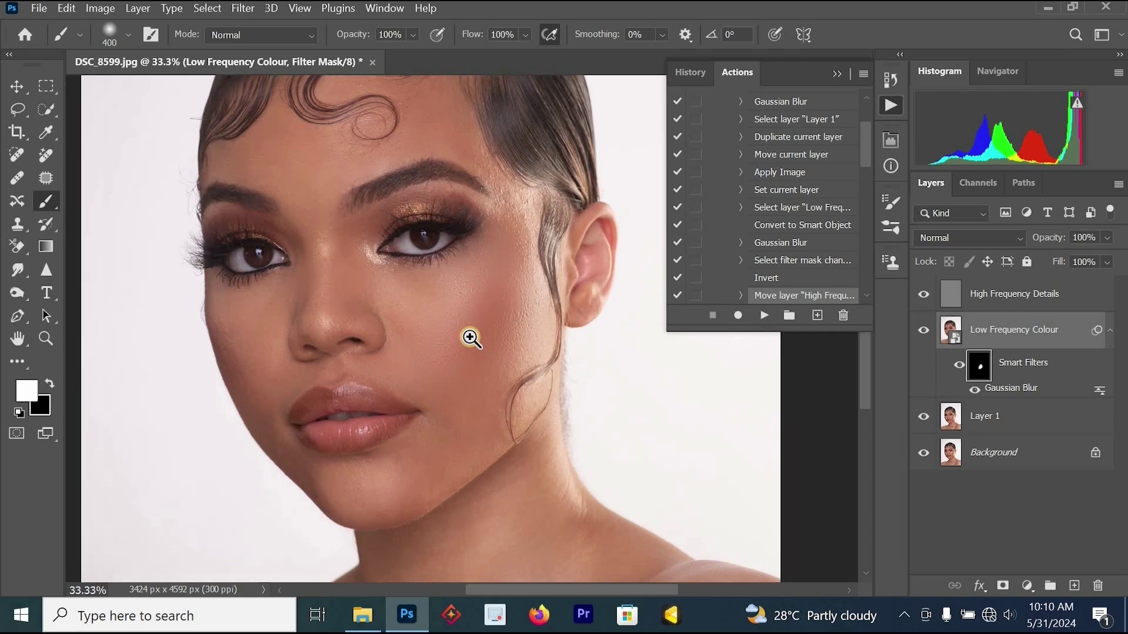
{"action": "left_click_drag", "start_coordinate": [468, 385], "coordinate": [504, 268]}
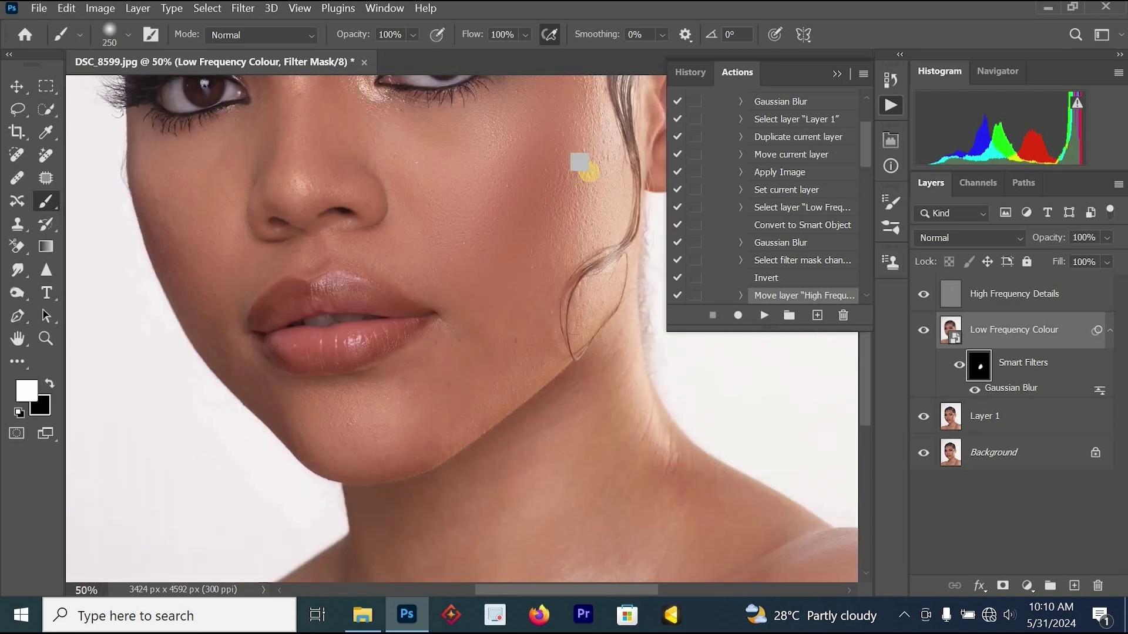
{"action": "left_click_drag", "start_coordinate": [595, 190], "coordinate": [479, 326]}
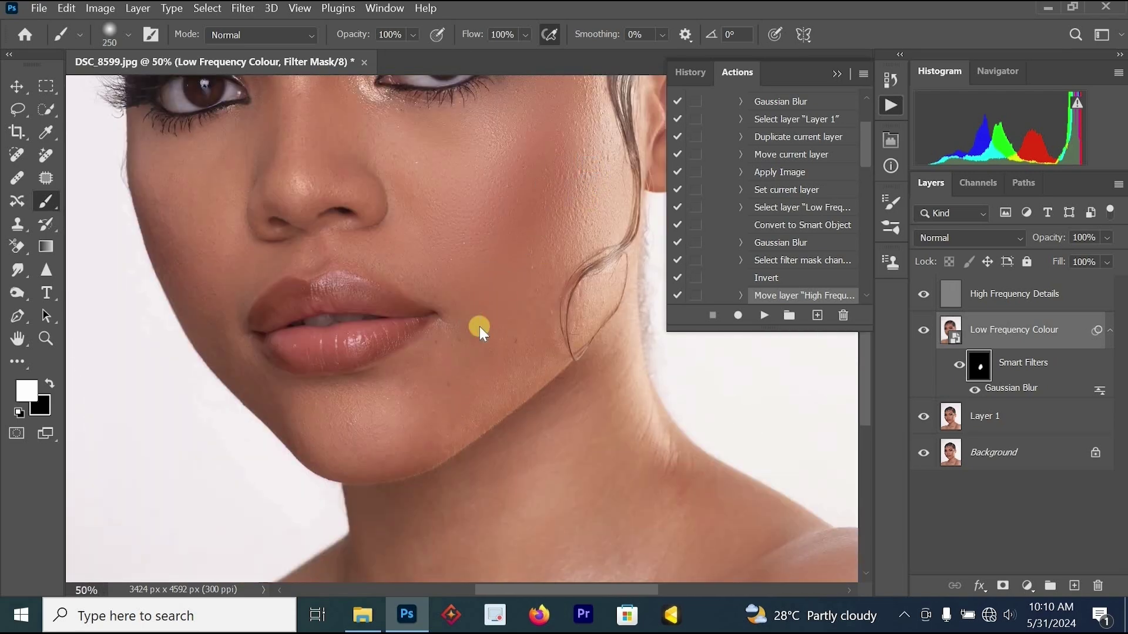
{"action": "left_click", "coordinate": [422, 362]}
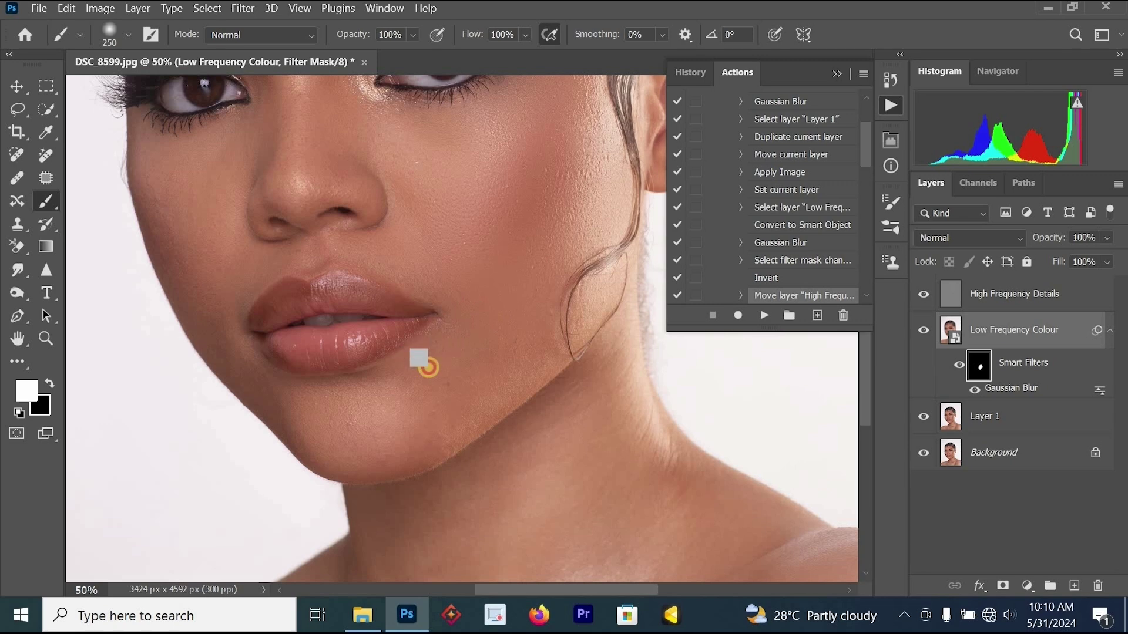
{"action": "mouse_move", "coordinate": [418, 358]}
{"action": "left_mouse_down"}
{"action": "mouse_move", "coordinate": [337, 398]}
{"action": "mouse_move", "coordinate": [365, 433]}
{"action": "mouse_move", "coordinate": [507, 328]}
{"action": "left_mouse_up"}
Step: Smooth the skin around the nose, mouth and cheeks on the filter mask with a 175-pixel brush, lowering the flow to 31% and 16%
{"action": "key", "text": "bracketleft"}
{"action": "key", "text": "bracketleft"}
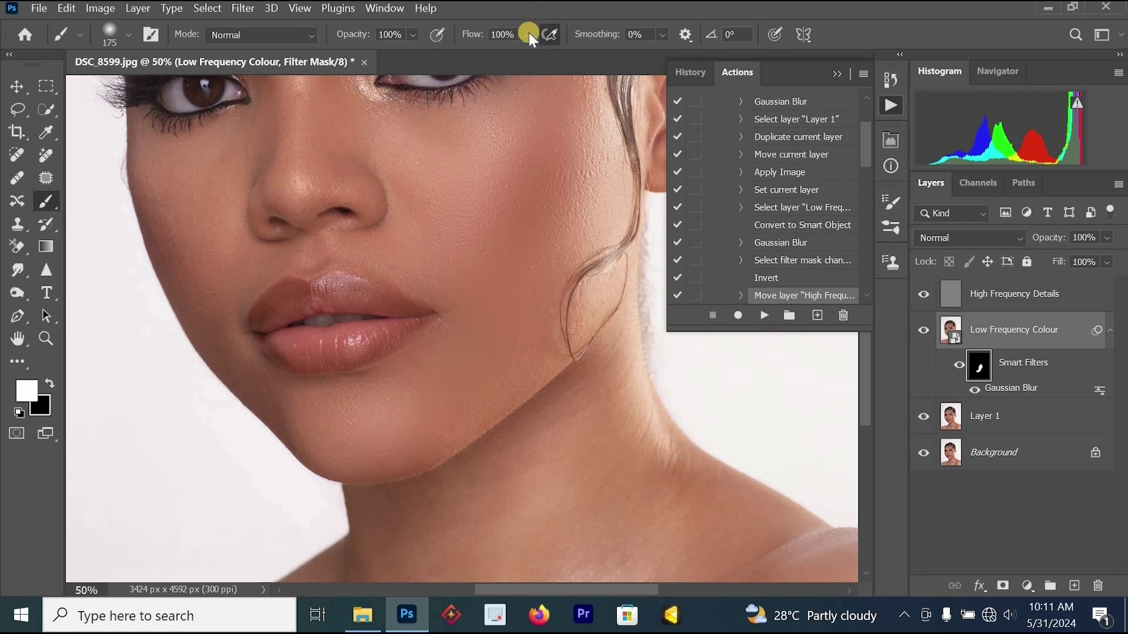
{"action": "left_click", "coordinate": [499, 56]}
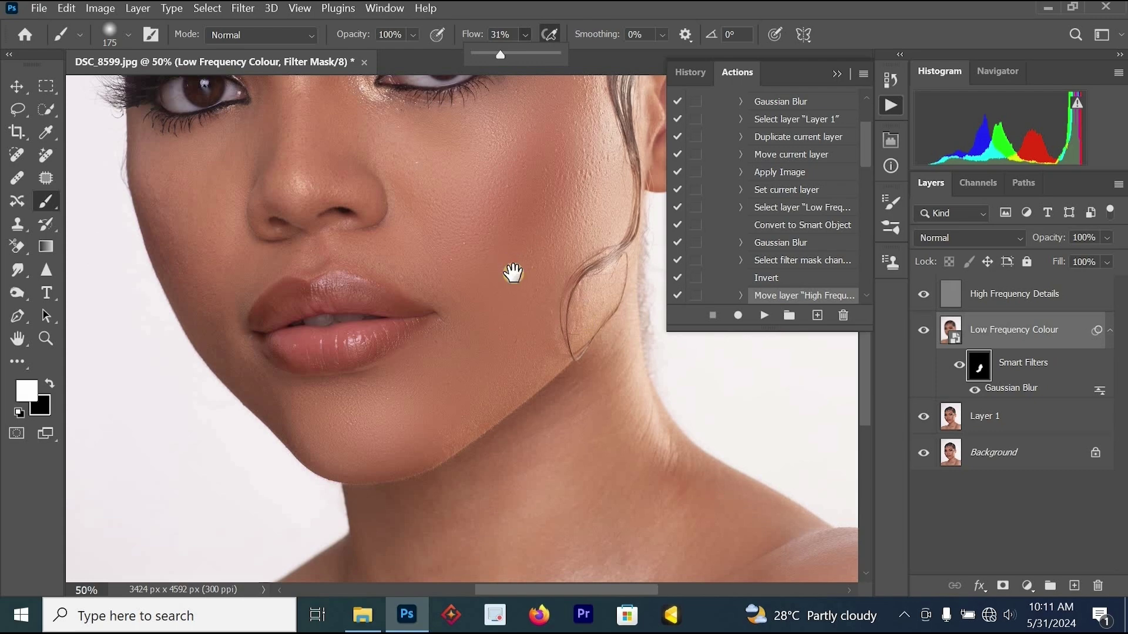
{"action": "left_click", "coordinate": [524, 335], "text": "ctrl"}
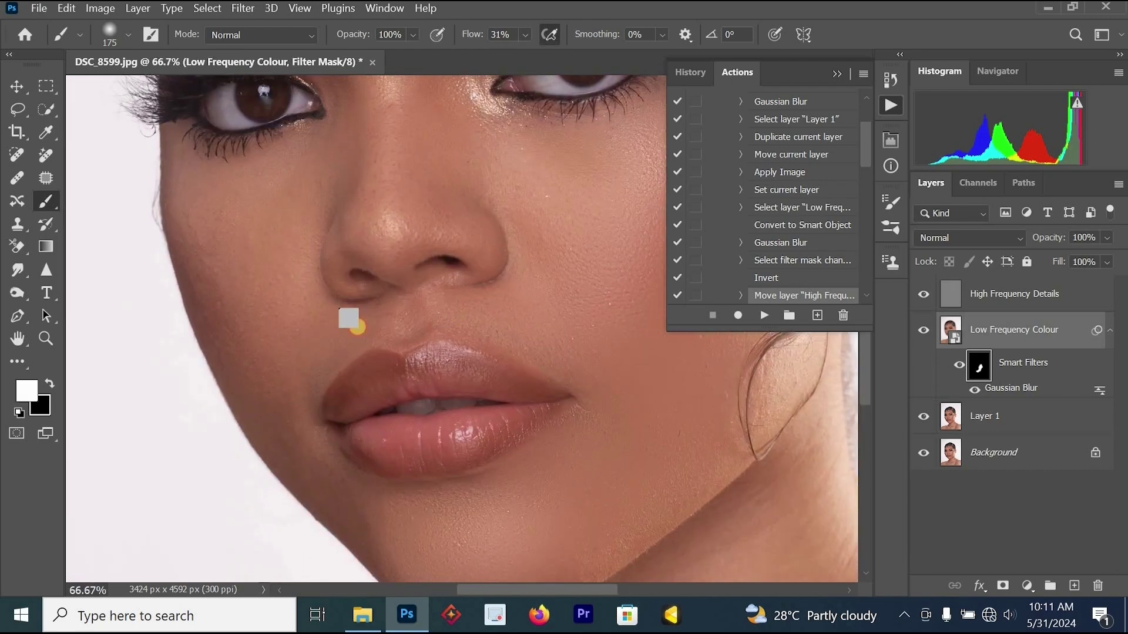
{"action": "key", "text": "x"}
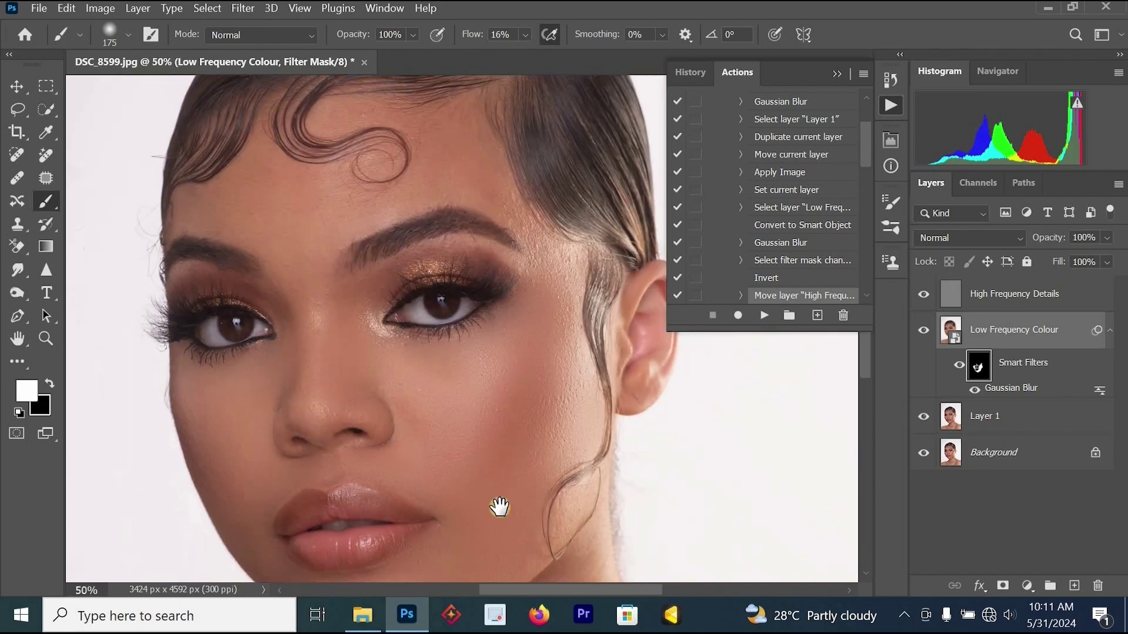
{"action": "key", "text": "ctrl+minus"}
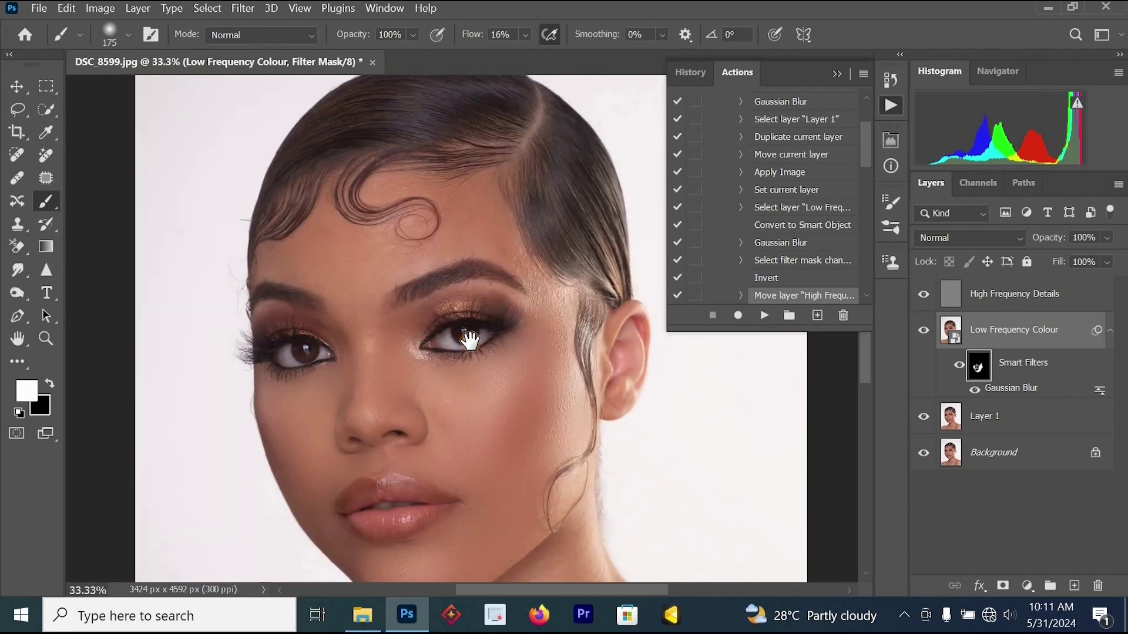
{"action": "left_click_drag", "start_coordinate": [470, 345], "coordinate": [447, 257]}
{"action": "left_click", "coordinate": [330, 348], "text": "ctrl"}
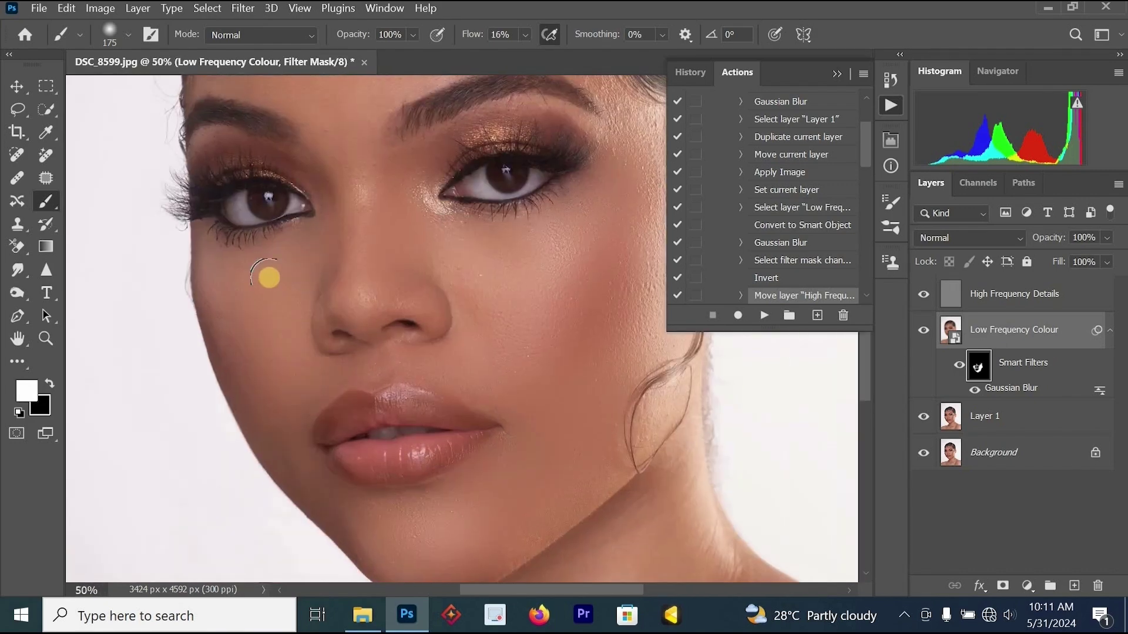
Step: Review the Low Frequency Colour layer's Gaussian Blur settings and return to its filter mask with white as the painting colour
{"action": "double_click", "coordinate": [1013, 386]}
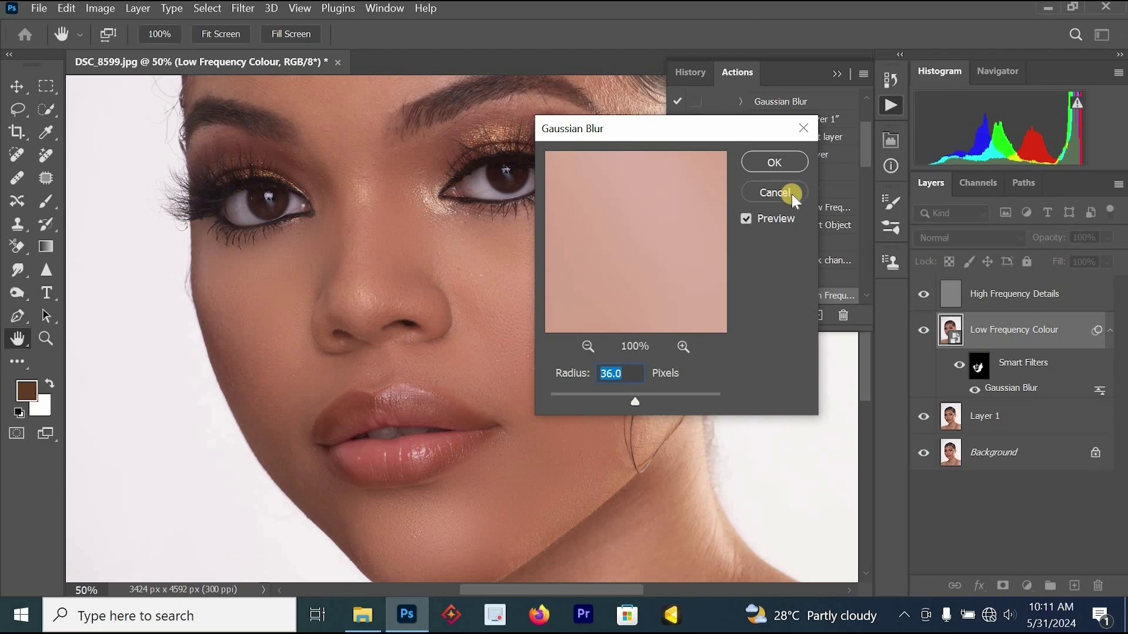
{"action": "left_click", "coordinate": [798, 160]}
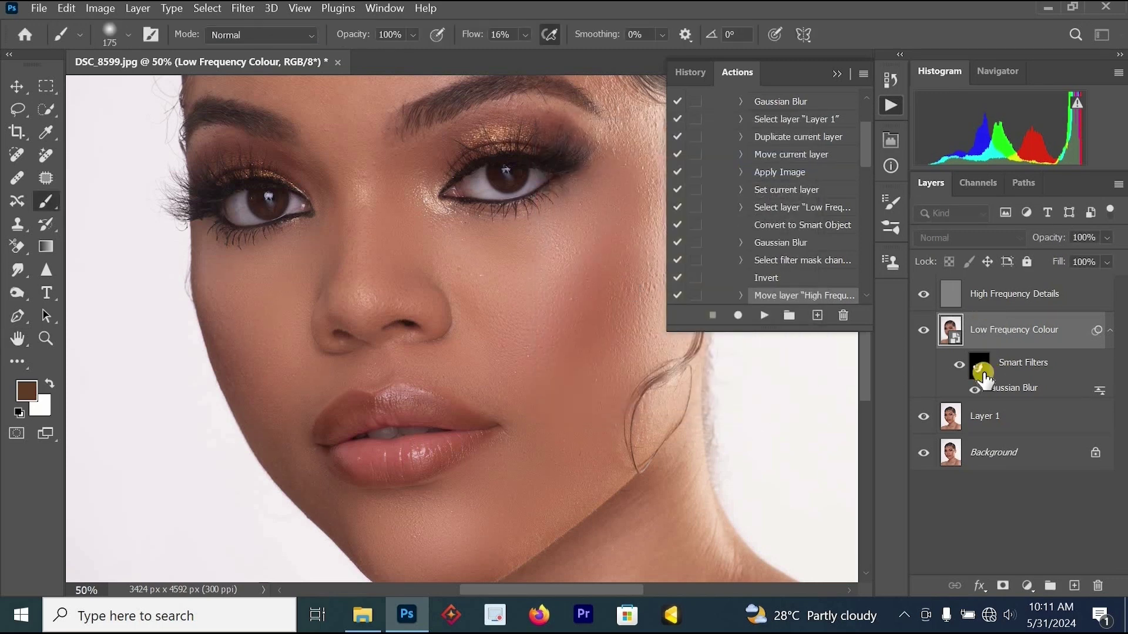
{"action": "key", "text": "ctrl+backslash"}
{"action": "key", "text": "d"}
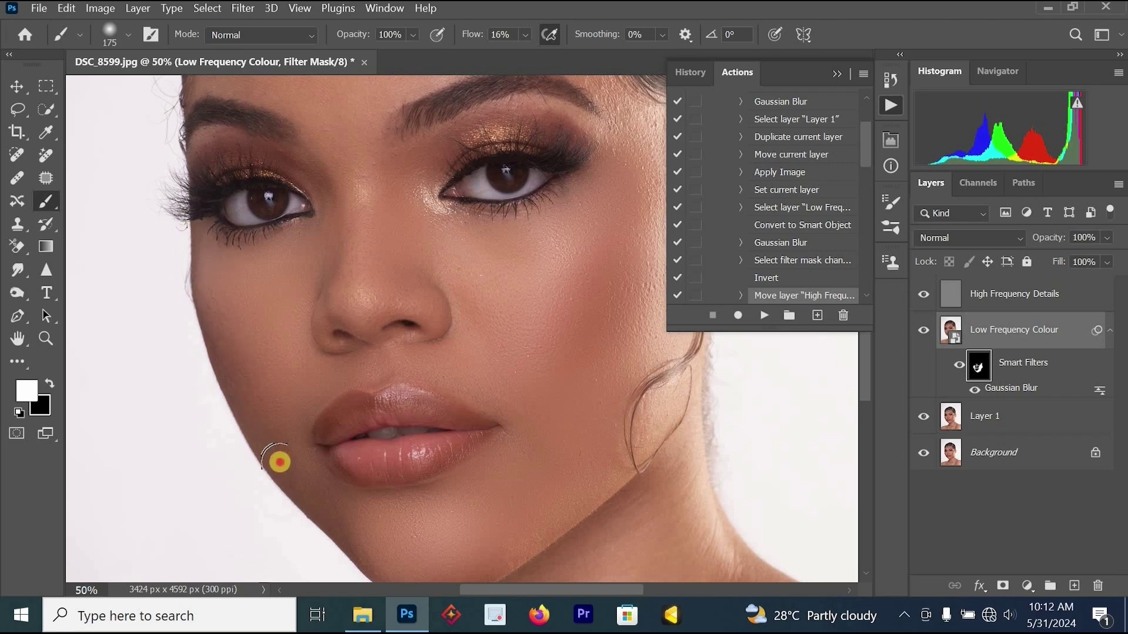
Step: Paint white on the filter mask at 16% flow to smooth the side of the face, the forehead and the skin around the eyes
{"action": "key", "text": "x"}
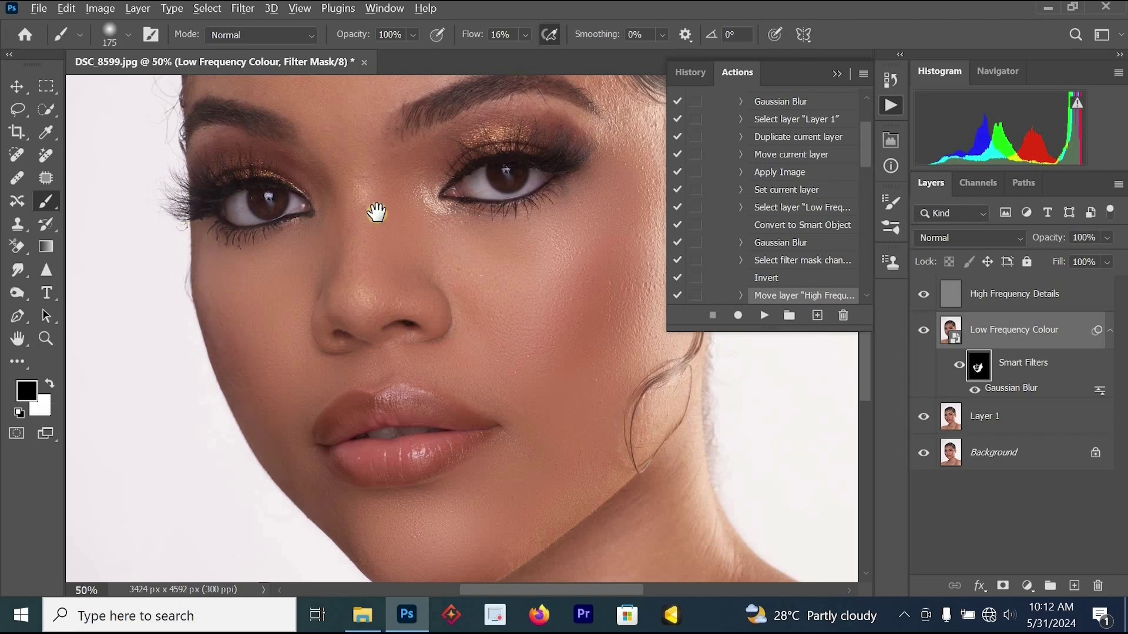
{"action": "left_click_drag", "start_coordinate": [377, 212], "coordinate": [337, 388]}
{"action": "key", "text": "x"}
{"action": "left_click_drag", "start_coordinate": [207, 234], "coordinate": [200, 228]}
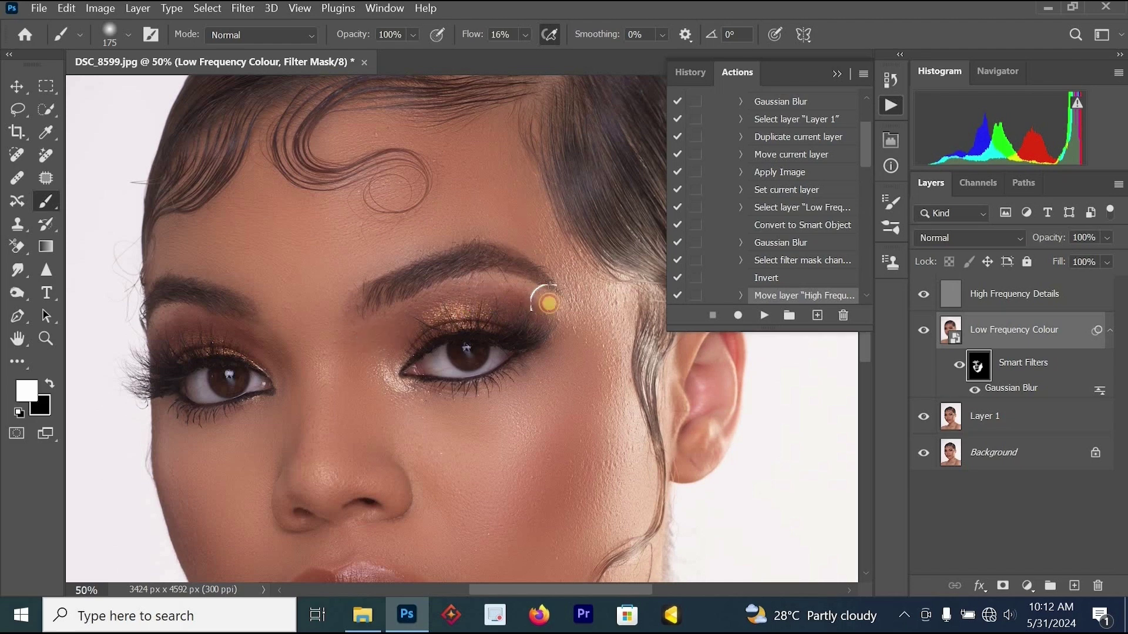
{"action": "mouse_move", "coordinate": [277, 353]}
{"action": "left_mouse_down"}
{"action": "mouse_move", "coordinate": [160, 322]}
{"action": "mouse_move", "coordinate": [303, 361]}
{"action": "mouse_move", "coordinate": [175, 323]}
{"action": "mouse_move", "coordinate": [278, 344]}
{"action": "mouse_move", "coordinate": [298, 365]}
{"action": "mouse_move", "coordinate": [292, 390]}
{"action": "left_mouse_up"}
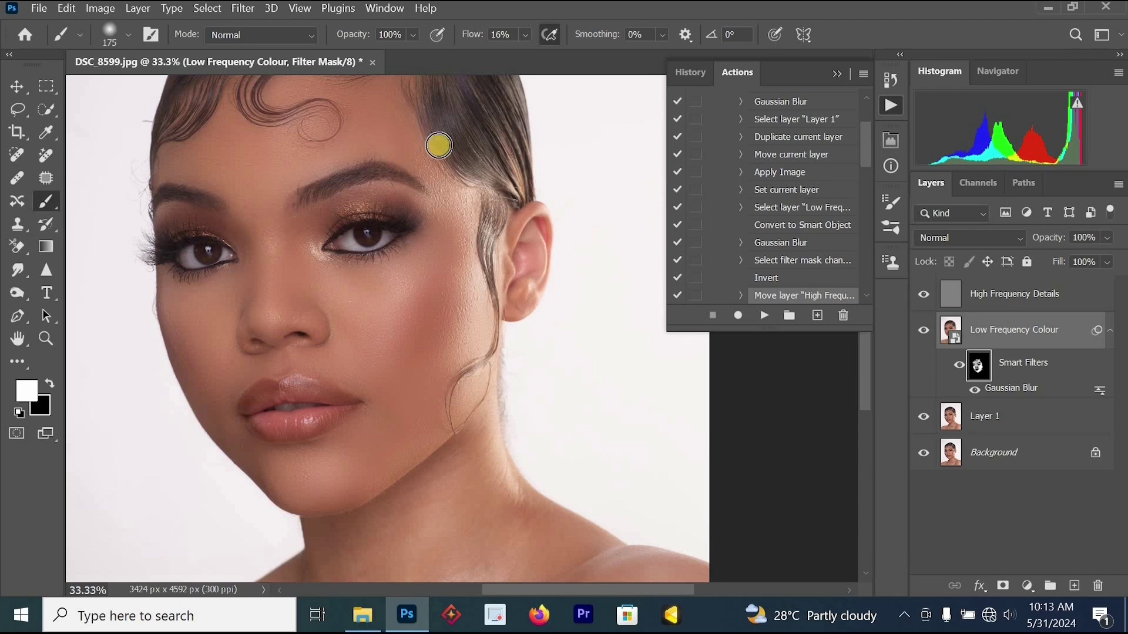
{"action": "key", "text": "ctrl+minus"}
{"action": "key", "text": "ctrl+minus"}
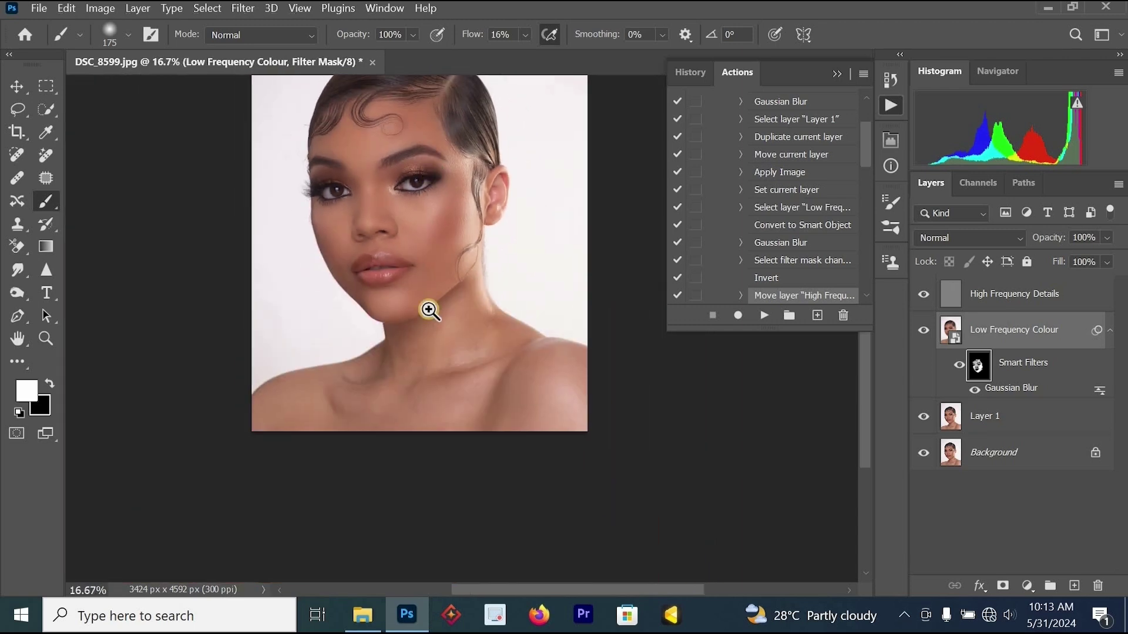
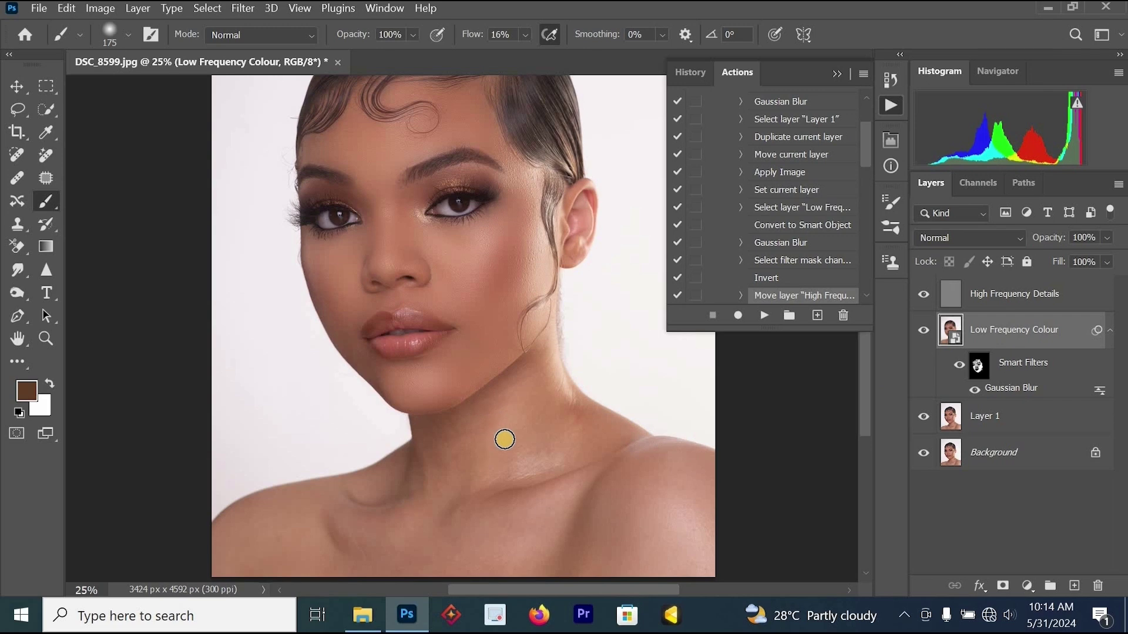
Step: Smooth the neck and upper chest by painting white on the filter mask with a 400-pixel brush at 58% flow
{"action": "left_click", "coordinate": [500, 492]}
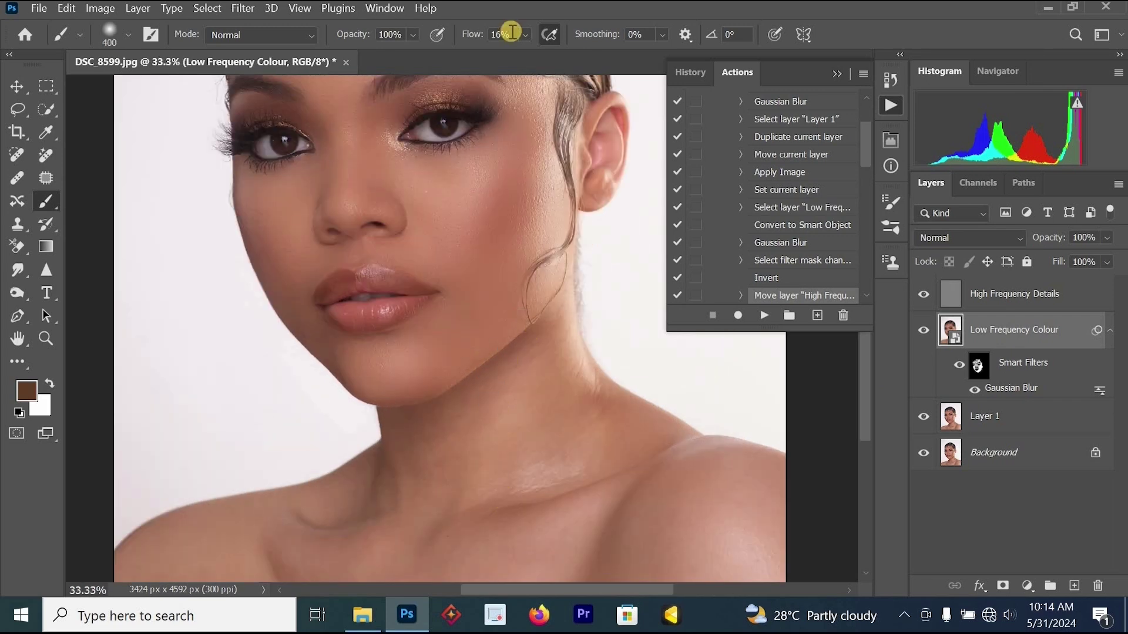
{"action": "left_click_drag", "start_coordinate": [550, 53], "coordinate": [567, 57]}
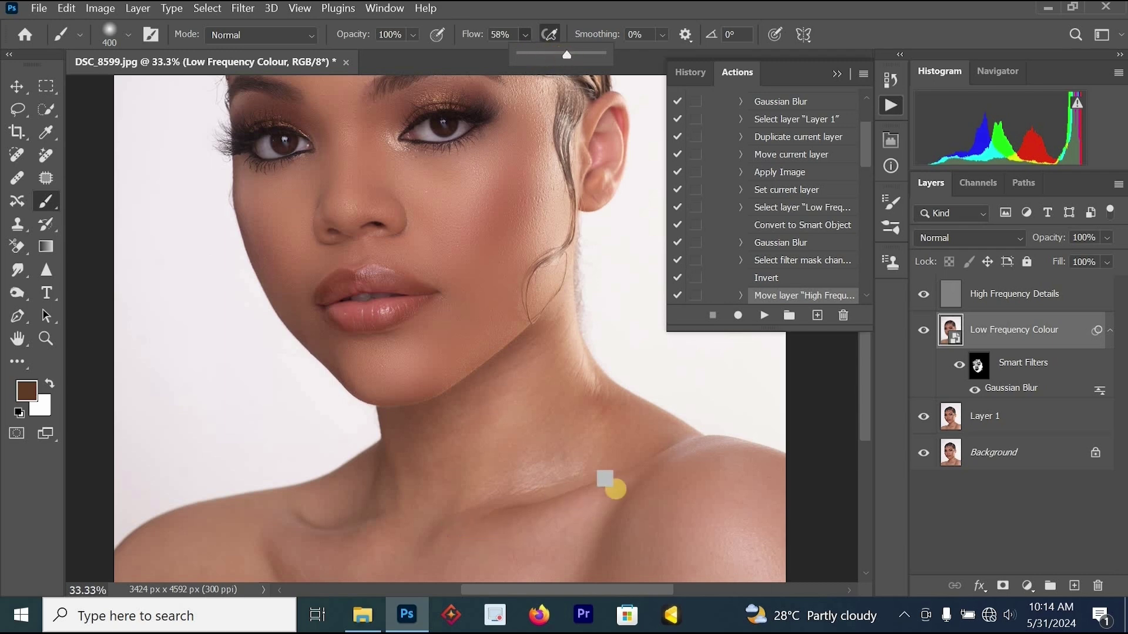
{"action": "left_click", "coordinate": [977, 366]}
{"action": "key", "text": "d"}
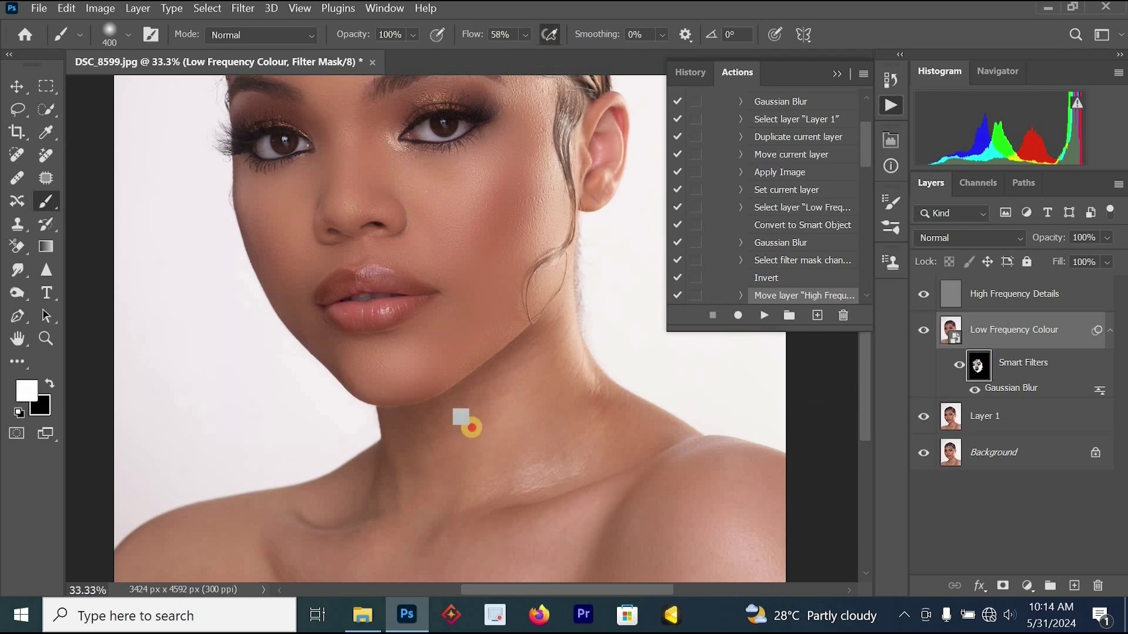
{"action": "mouse_move", "coordinate": [607, 434]}
{"action": "left_mouse_down"}
{"action": "mouse_move", "coordinate": [531, 411]}
{"action": "mouse_move", "coordinate": [612, 457]}
{"action": "left_mouse_up"}
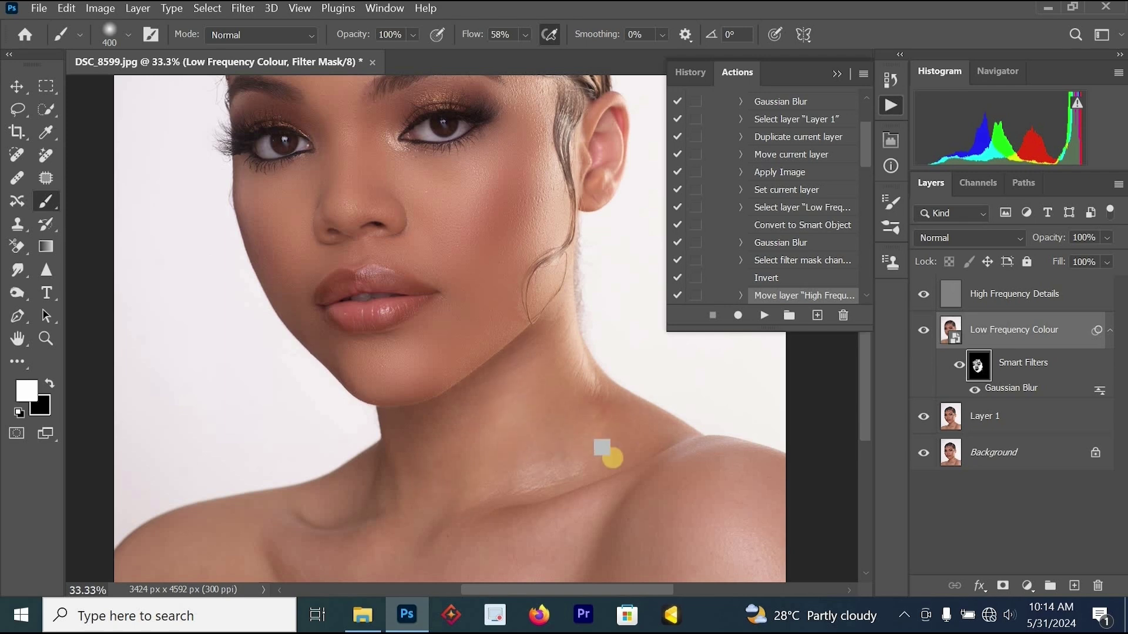
Step: Merge the High Frequency Details, Low Frequency Colour and Layer 1 layers into one layer above the Background
{"action": "left_click", "coordinate": [1002, 294]}
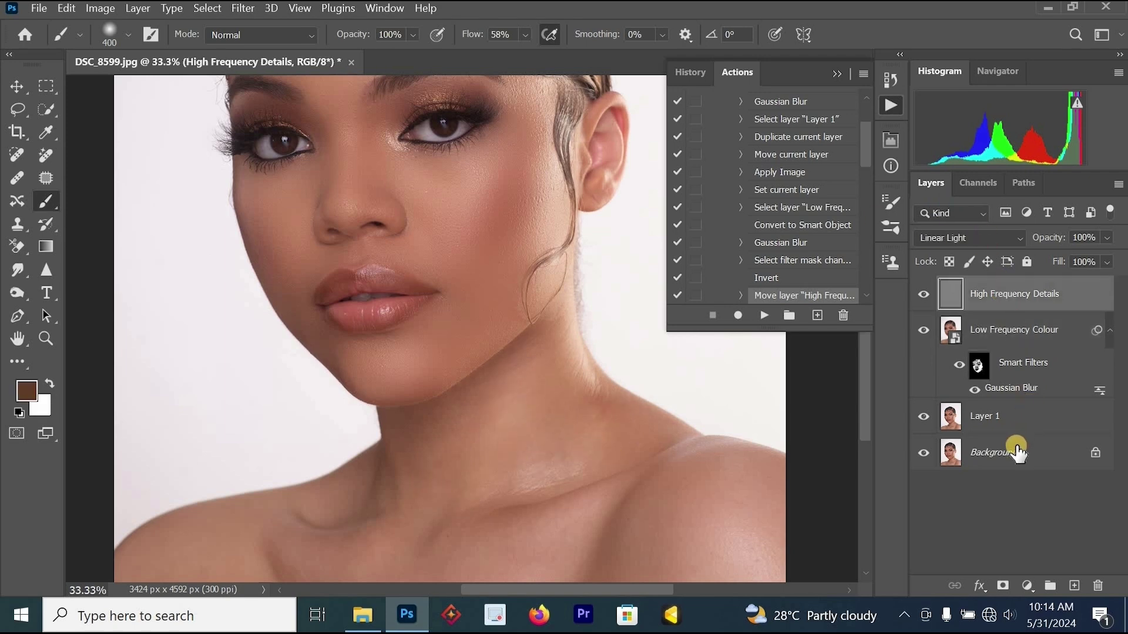
{"action": "left_click", "coordinate": [1021, 416], "text": "shift"}
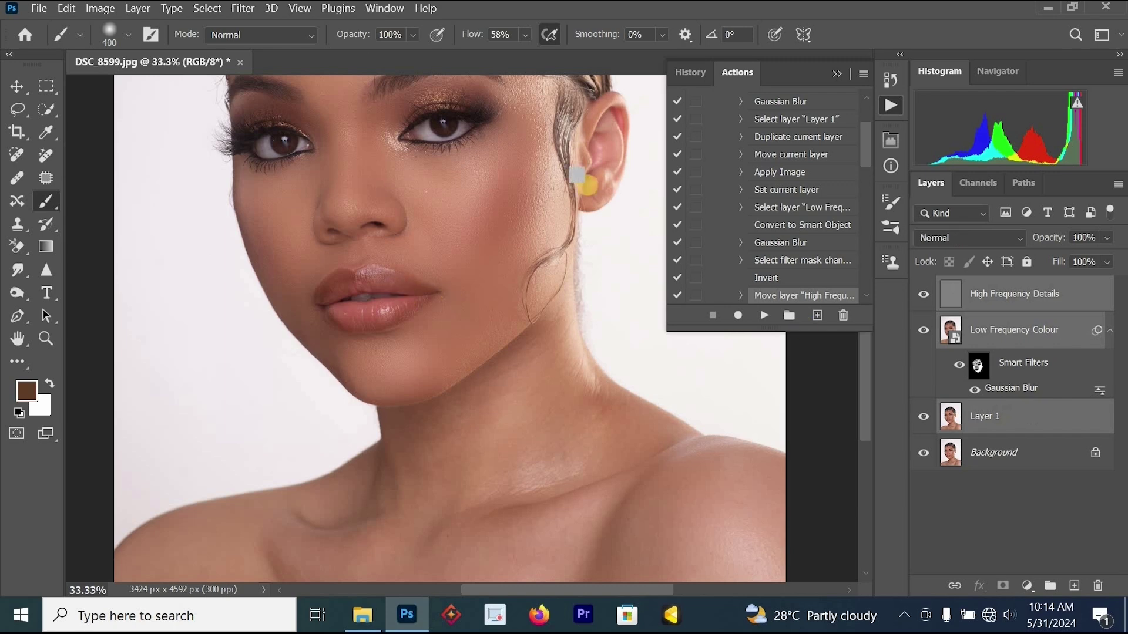
{"action": "key", "text": "ctrl+e"}
Step: Lower the merged High Frequency Details layer's opacity to 78% and inspect the blended retouch on the face and shoulders
{"action": "left_click", "coordinate": [559, 302], "text": "alt"}
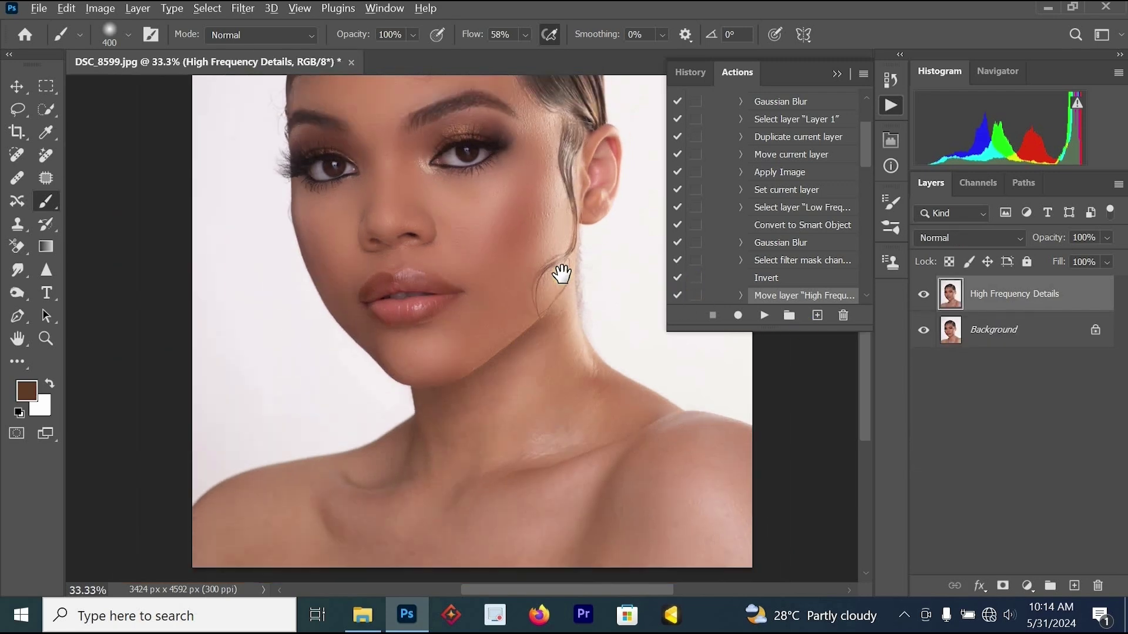
{"action": "left_click_drag", "start_coordinate": [559, 280], "coordinate": [589, 357]}
{"action": "scroll", "coordinate": [521, 222], "scroll_direction": "up", "scroll_amount": 1}
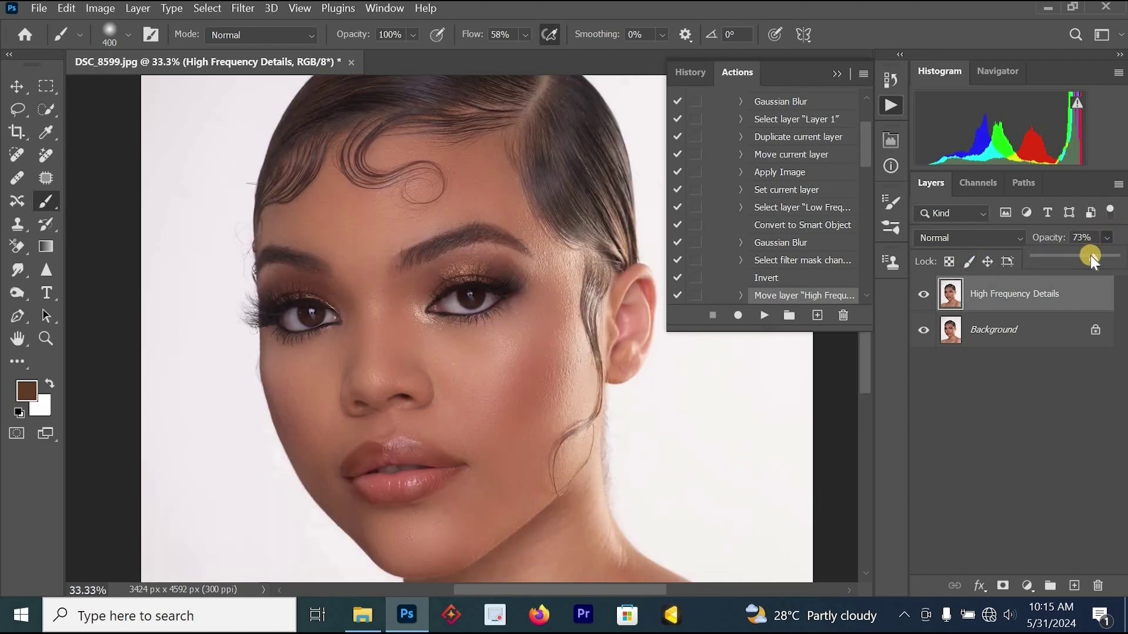
{"action": "left_click_drag", "start_coordinate": [1095, 259], "coordinate": [1099, 261]}
{"action": "left_click", "coordinate": [520, 333], "text": "alt"}
{"action": "left_click", "coordinate": [520, 333], "text": "alt"}
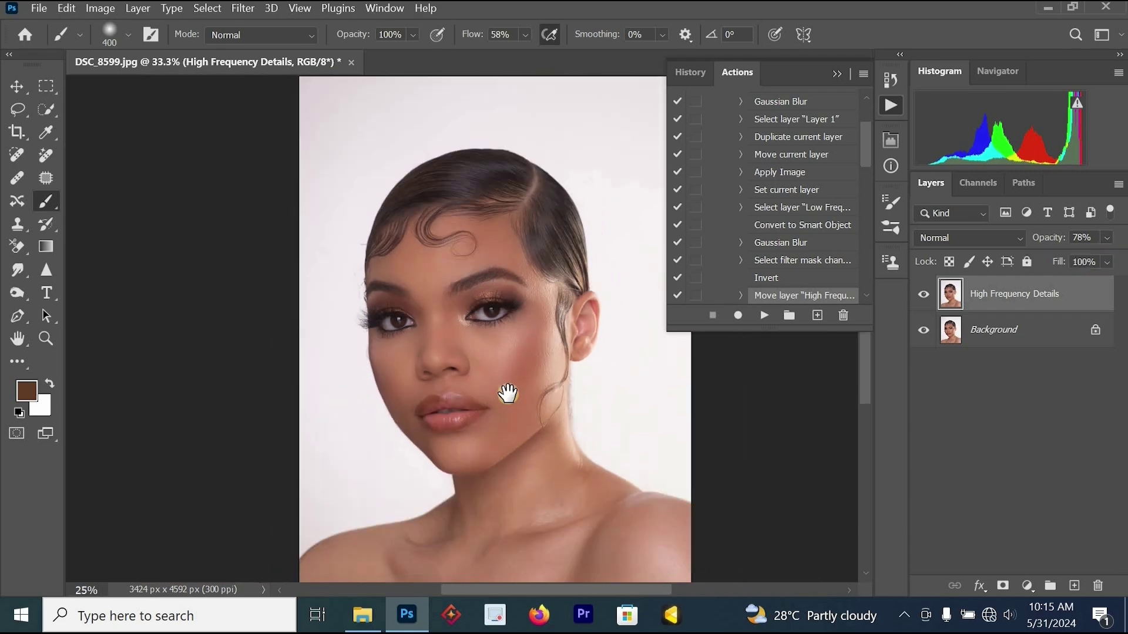
{"action": "left_click_drag", "start_coordinate": [506, 393], "coordinate": [493, 300]}
{"action": "left_click", "coordinate": [466, 307], "text": "ctrl"}
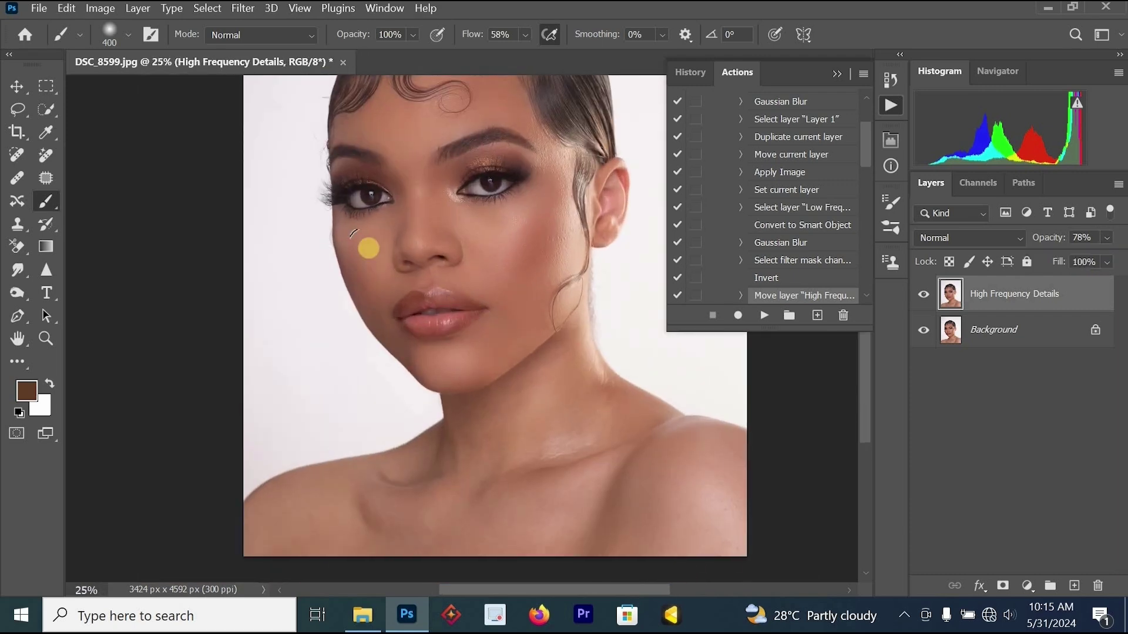
{"action": "left_click", "coordinate": [416, 288], "text": "ctrl"}
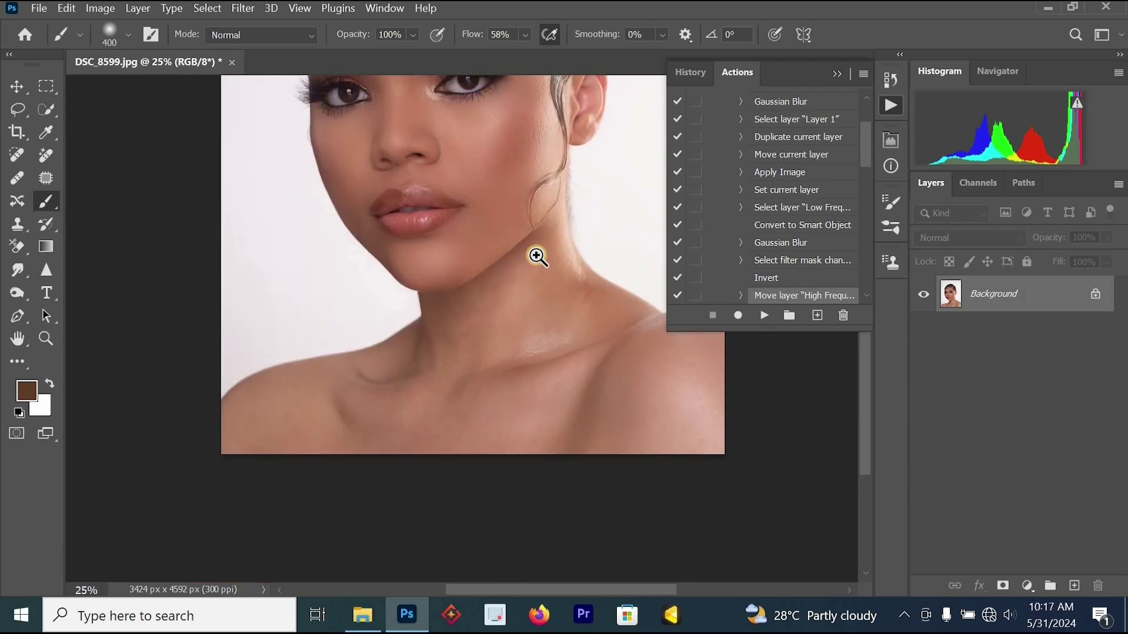
Step: Run the Frequency Separation 8Bit action from the Detty Magic Actions set on the Background layer
{"action": "left_click", "coordinate": [558, 297]}
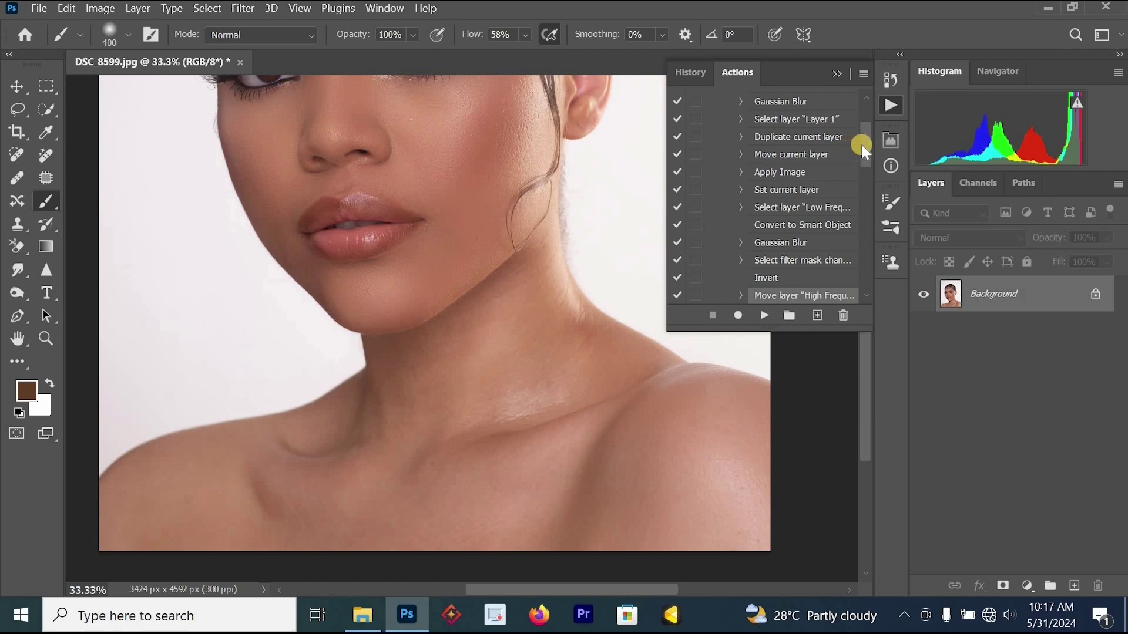
{"action": "left_click_drag", "start_coordinate": [863, 149], "coordinate": [867, 83]}
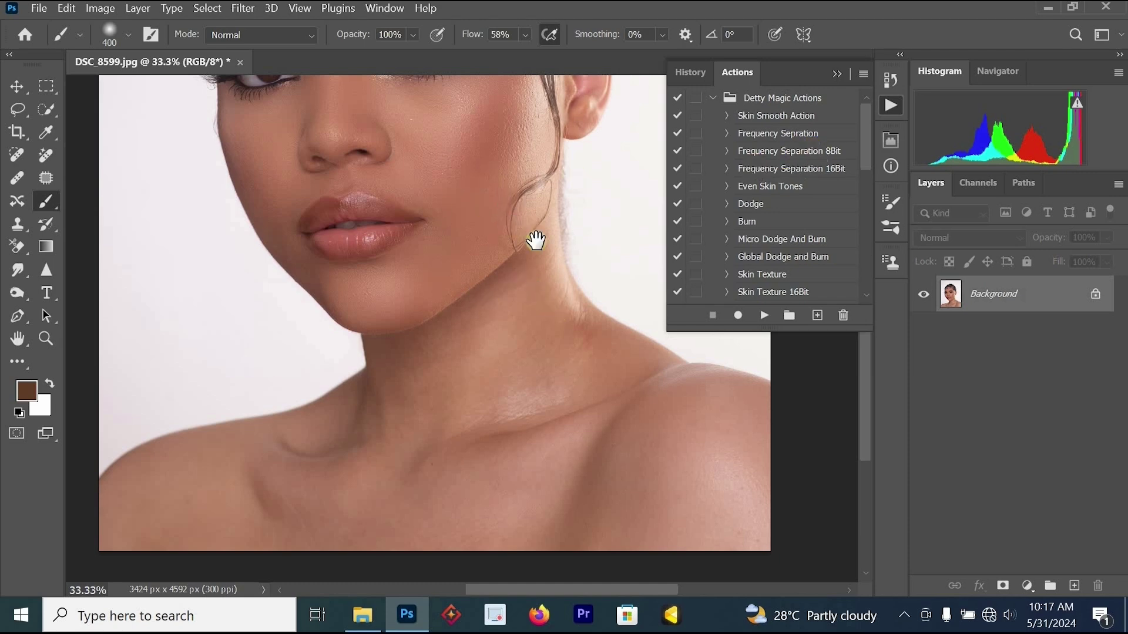
{"action": "left_click_drag", "start_coordinate": [557, 240], "coordinate": [506, 374]}
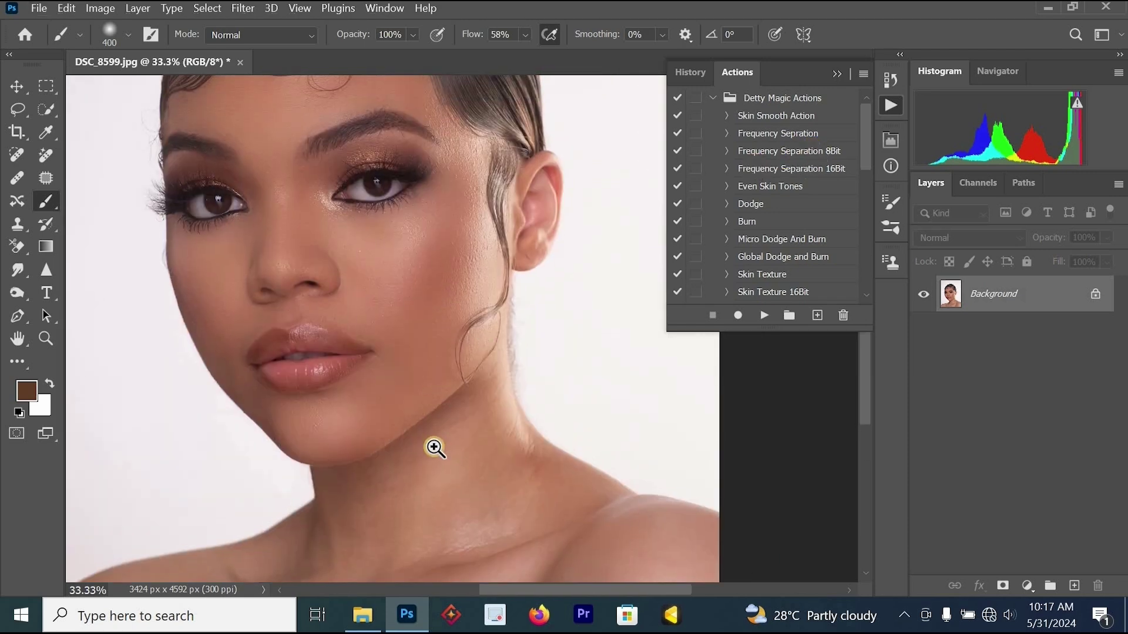
{"action": "left_click", "coordinate": [435, 450], "text": "ctrl"}
{"action": "left_click_drag", "start_coordinate": [478, 324], "coordinate": [540, 138]}
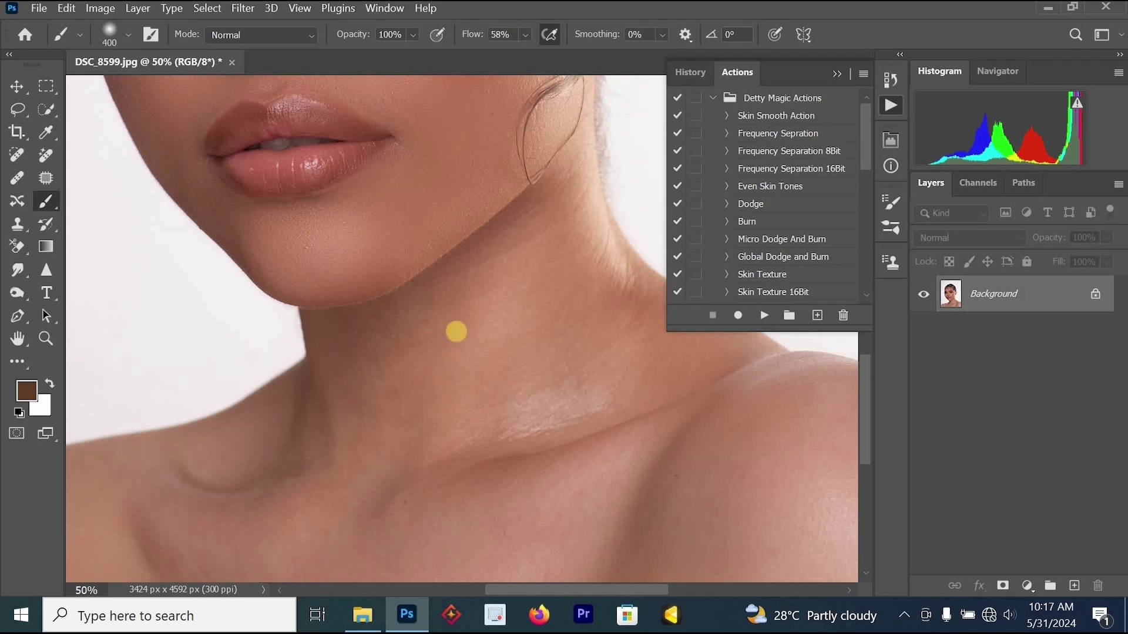
{"action": "left_click", "coordinate": [457, 332], "text": "ctrl+alt"}
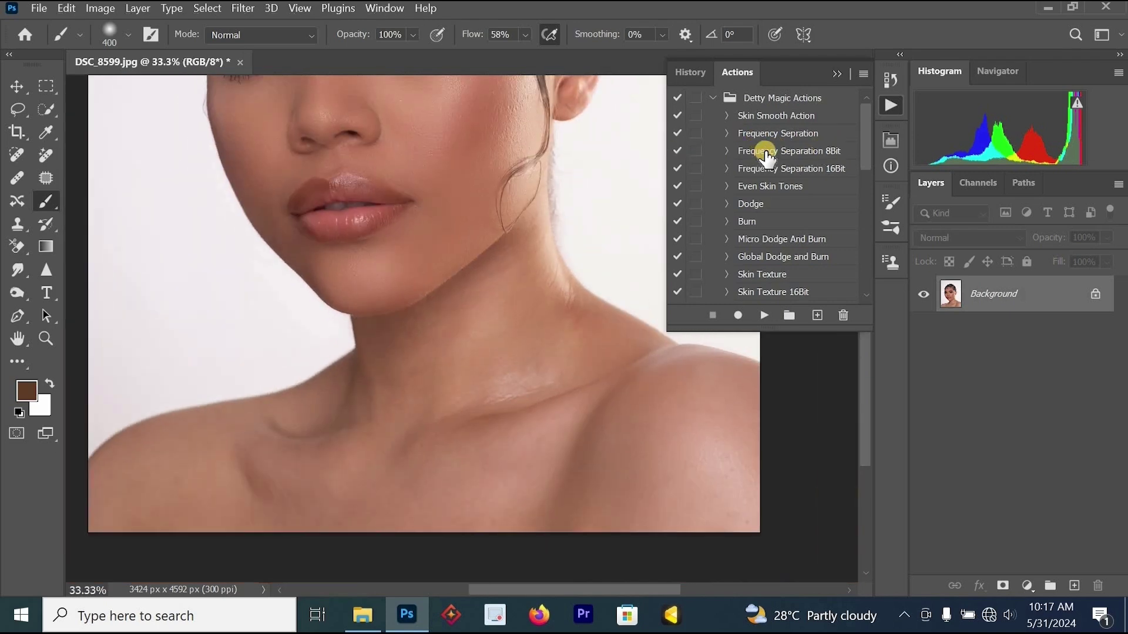
{"action": "left_click", "coordinate": [767, 153]}
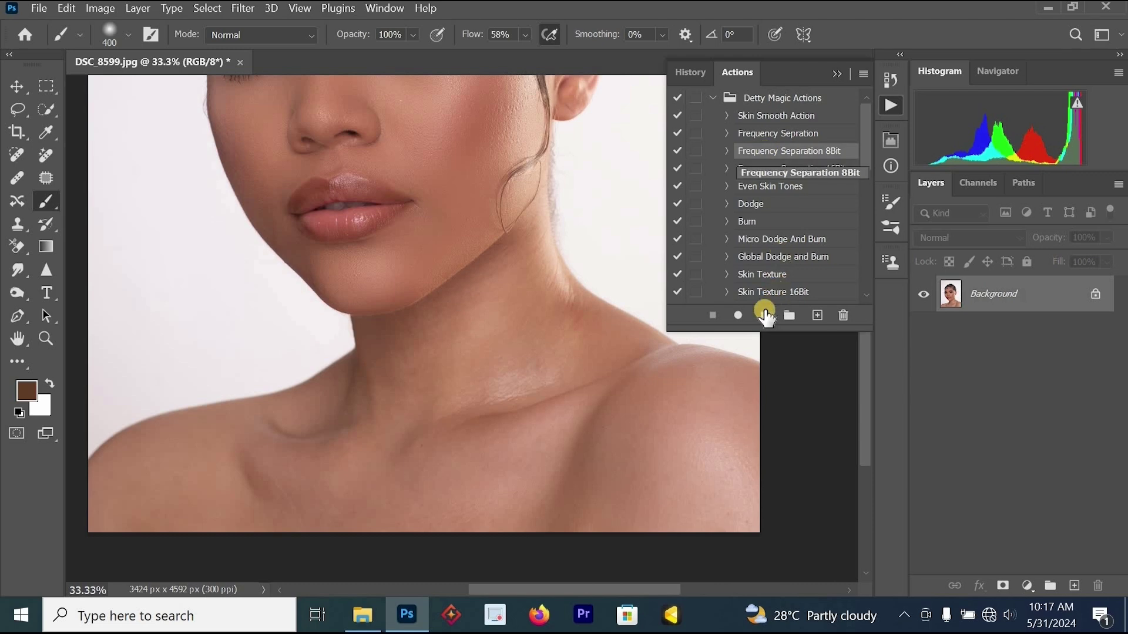
{"action": "left_click", "coordinate": [759, 314]}
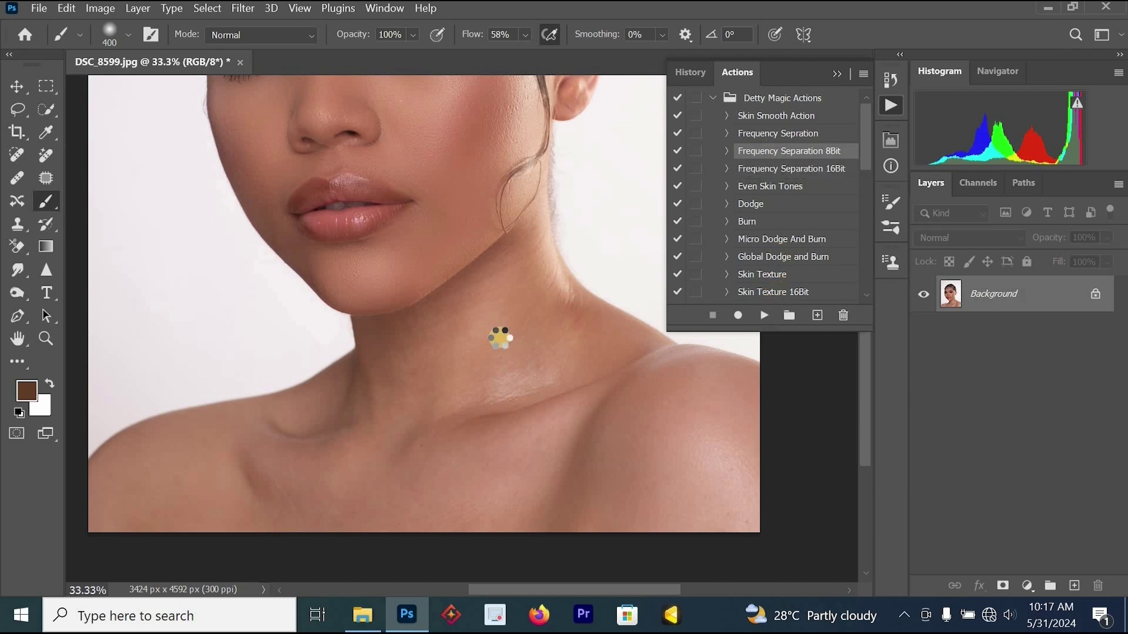
{"action": "left_click", "coordinate": [838, 74]}
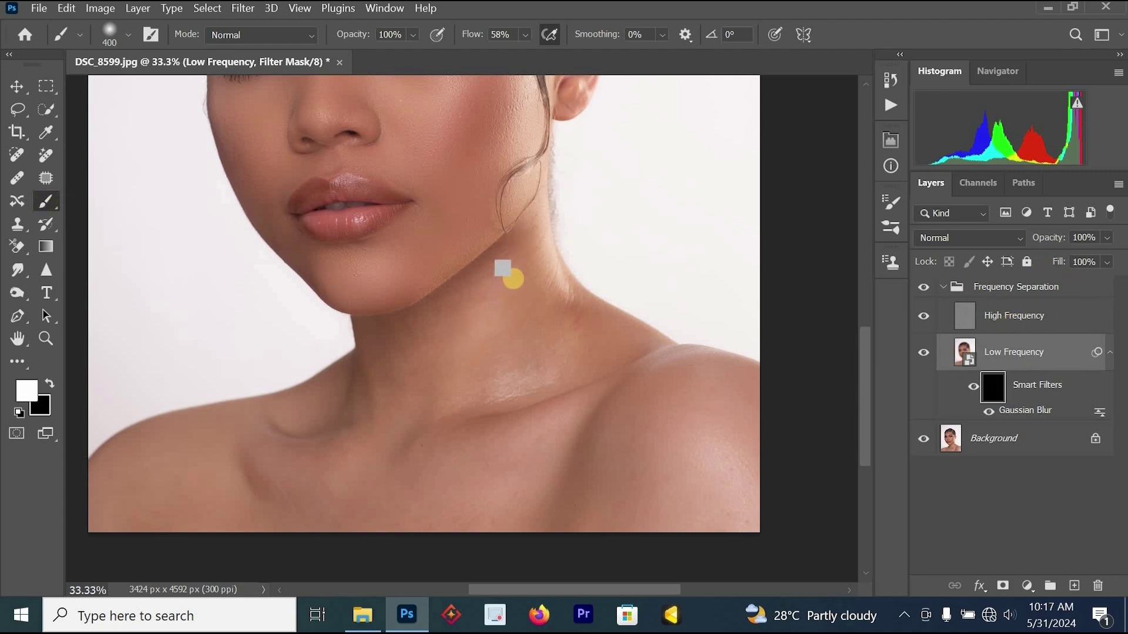
Step: Smooth the shoulders and upper chest by painting white on the Low Frequency filter mask with a 400-pixel brush at 58% flow
{"action": "left_click", "coordinate": [506, 348]}
{"action": "mouse_move", "coordinate": [506, 348]}
{"action": "left_mouse_down"}
{"action": "mouse_move", "coordinate": [463, 375]}
{"action": "mouse_move", "coordinate": [589, 346]}
{"action": "mouse_move", "coordinate": [362, 408]}
{"action": "mouse_move", "coordinate": [382, 483]}
{"action": "mouse_move", "coordinate": [599, 438]}
{"action": "mouse_move", "coordinate": [497, 490]}
{"action": "mouse_move", "coordinate": [480, 519]}
{"action": "mouse_move", "coordinate": [651, 459]}
{"action": "mouse_move", "coordinate": [627, 450]}
{"action": "mouse_move", "coordinate": [690, 403]}
{"action": "mouse_move", "coordinate": [654, 387]}
{"action": "mouse_move", "coordinate": [733, 480]}
{"action": "mouse_move", "coordinate": [718, 423]}
{"action": "mouse_move", "coordinate": [721, 507]}
{"action": "mouse_move", "coordinate": [656, 495]}
{"action": "mouse_move", "coordinate": [622, 458]}
{"action": "mouse_move", "coordinate": [374, 449]}
{"action": "mouse_move", "coordinate": [259, 457]}
{"action": "mouse_move", "coordinate": [386, 506]}
{"action": "mouse_move", "coordinate": [289, 504]}
{"action": "mouse_move", "coordinate": [168, 481]}
{"action": "mouse_move", "coordinate": [237, 460]}
{"action": "mouse_move", "coordinate": [119, 498]}
{"action": "left_mouse_up"}
{"action": "mouse_move", "coordinate": [348, 409]}
{"action": "left_mouse_down"}
{"action": "mouse_move", "coordinate": [325, 410]}
{"action": "mouse_move", "coordinate": [337, 414]}
{"action": "mouse_move", "coordinate": [511, 288]}
{"action": "left_mouse_up"}
{"action": "left_click", "coordinate": [532, 285], "text": "ctrl"}
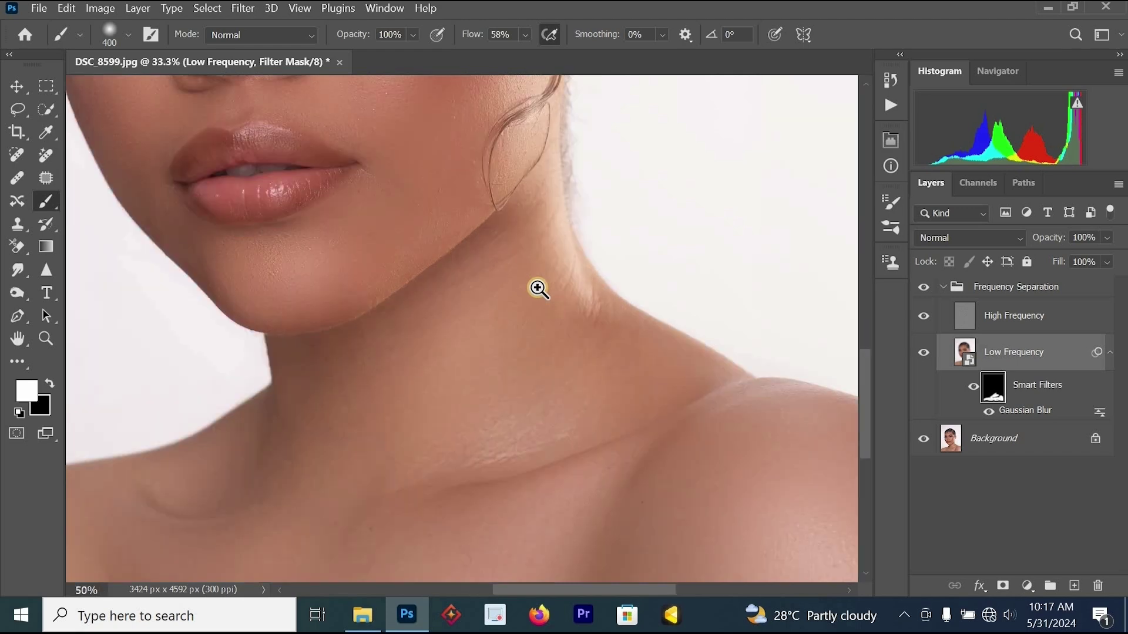
Step: Refine the neck and collarbone on the filter mask with a 250-pixel brush in black and white, comparing with the Frequency Separation group hidden
{"action": "left_click", "coordinate": [536, 287], "text": "ctrl"}
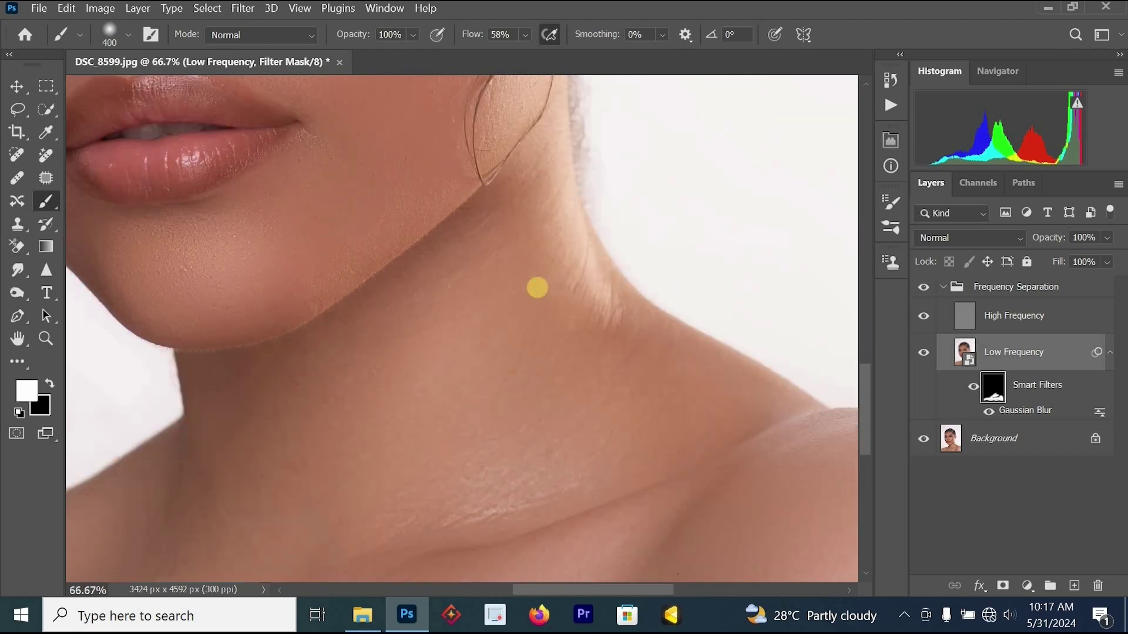
{"action": "left_click", "coordinate": [460, 406], "text": "ctrl+alt"}
{"action": "left_click", "coordinate": [456, 385], "text": "ctrl+alt"}
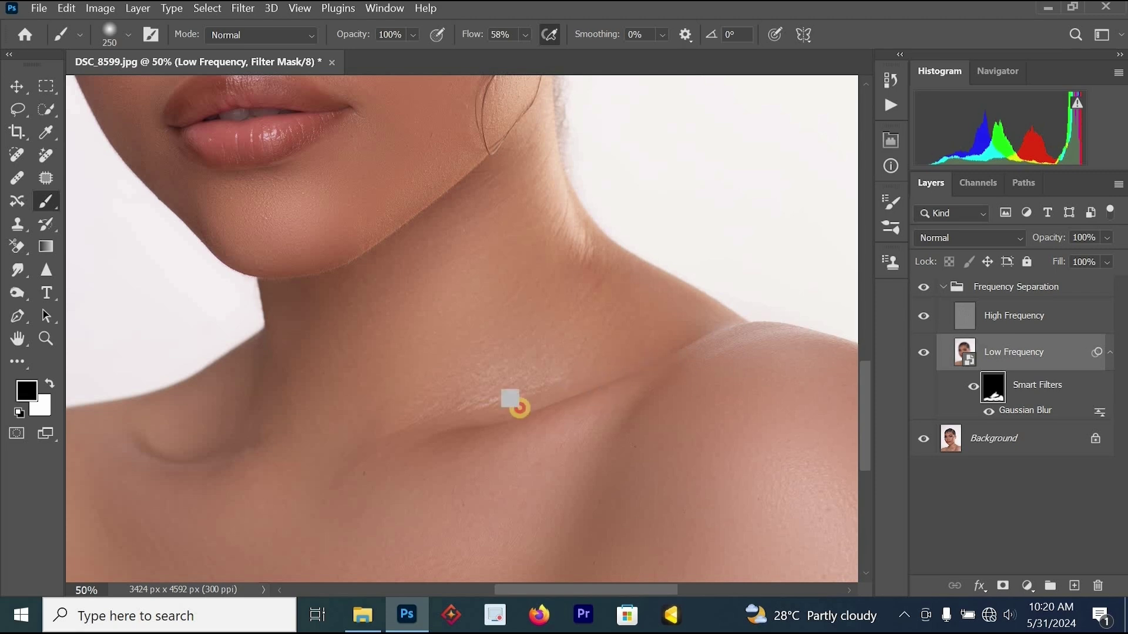
{"action": "key", "text": "x"}
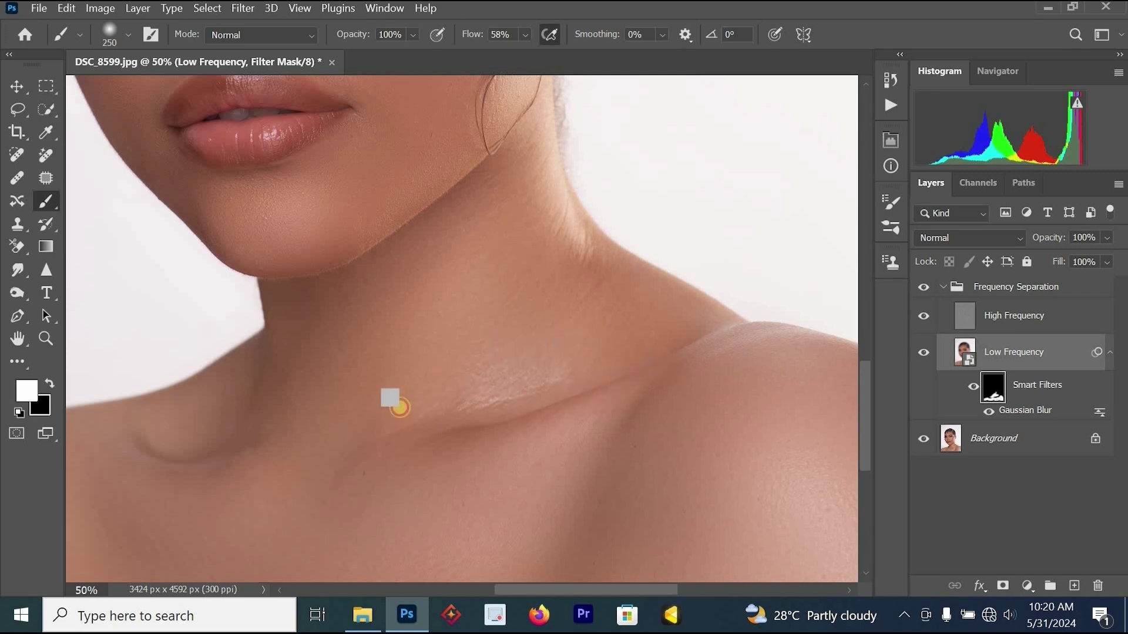
{"action": "left_click", "coordinate": [624, 309], "text": "alt"}
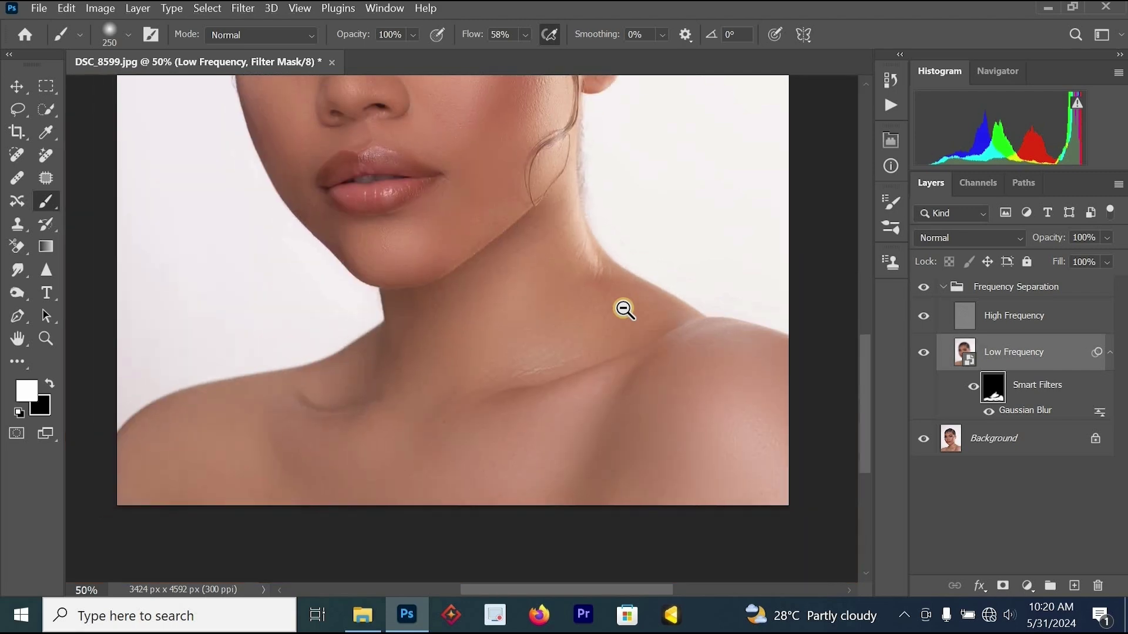
{"action": "left_click", "coordinate": [624, 309], "text": "alt"}
{"action": "left_click_drag", "start_coordinate": [630, 286], "coordinate": [603, 353]}
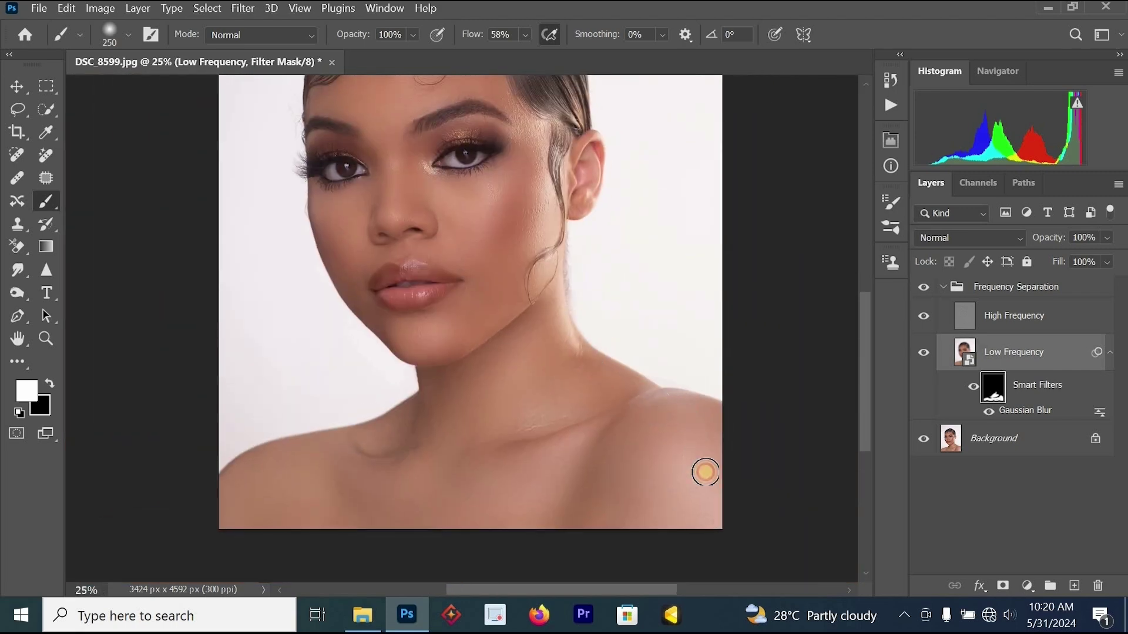
{"action": "left_click", "coordinate": [923, 288]}
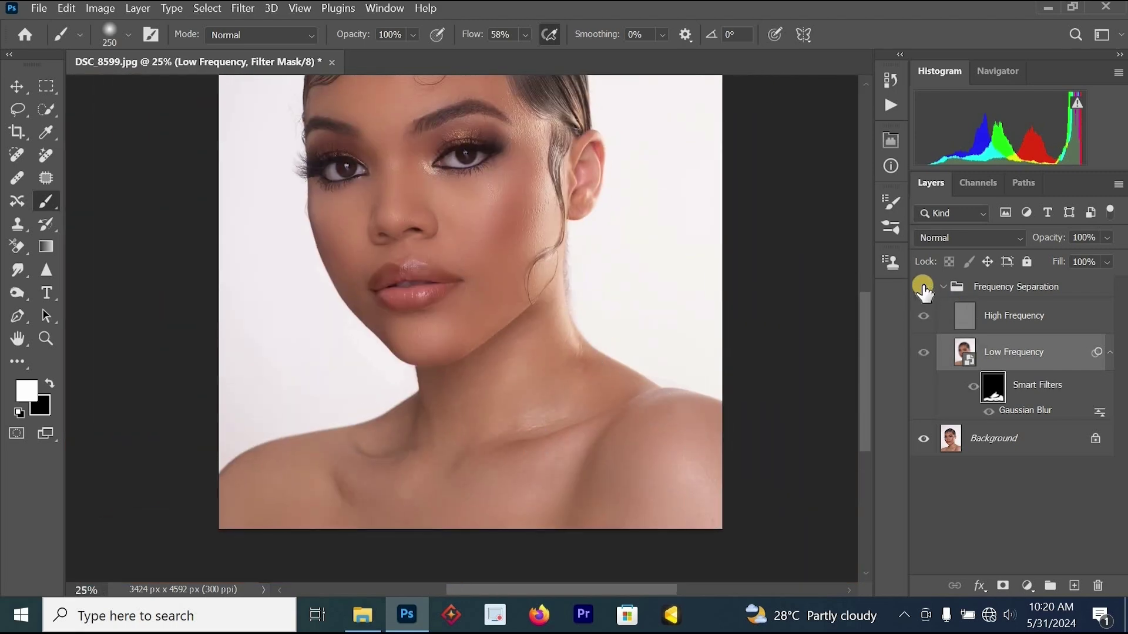
Step: Smooth the cheek and lower face by painting white on the Low Frequency filter mask with a 250-pixel brush at 58% flow
{"action": "left_click", "coordinate": [510, 263]}
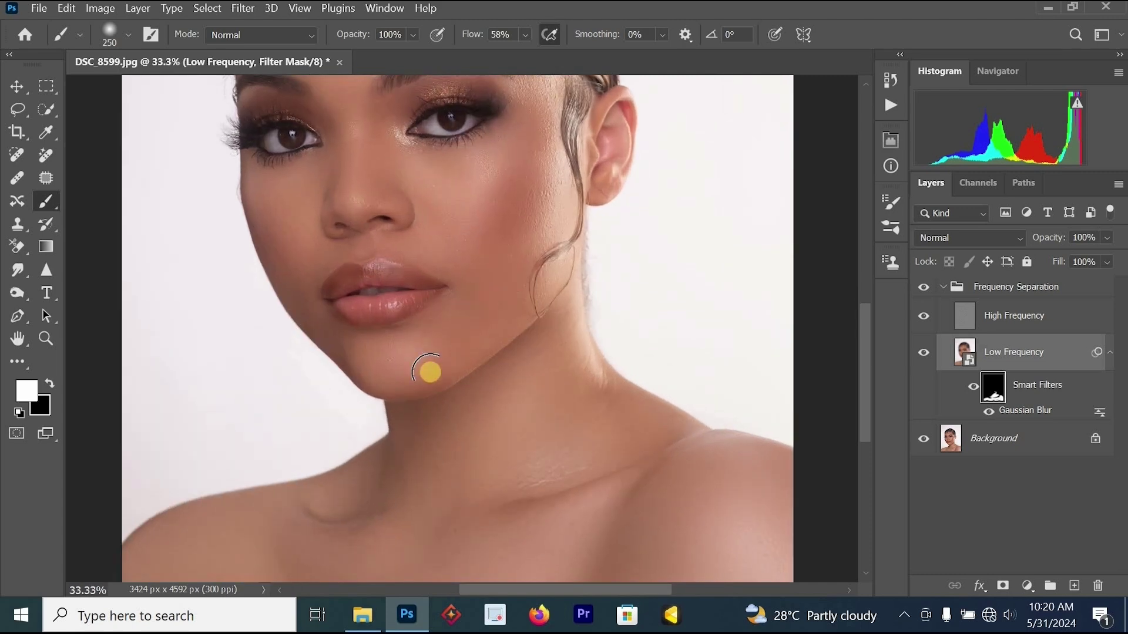
{"action": "mouse_move", "coordinate": [523, 133]}
{"action": "left_mouse_down"}
{"action": "mouse_move", "coordinate": [485, 224]}
{"action": "mouse_move", "coordinate": [483, 211]}
{"action": "left_mouse_up"}
{"action": "mouse_move", "coordinate": [522, 166]}
{"action": "left_mouse_down"}
{"action": "mouse_move", "coordinate": [526, 208]}
{"action": "mouse_move", "coordinate": [507, 211]}
{"action": "mouse_move", "coordinate": [500, 160]}
{"action": "mouse_move", "coordinate": [410, 164]}
{"action": "mouse_move", "coordinate": [476, 239]}
{"action": "mouse_move", "coordinate": [450, 233]}
{"action": "mouse_move", "coordinate": [457, 255]}
{"action": "mouse_move", "coordinate": [438, 237]}
{"action": "mouse_move", "coordinate": [497, 222]}
{"action": "mouse_move", "coordinate": [540, 93]}
{"action": "mouse_move", "coordinate": [551, 276]}
{"action": "mouse_move", "coordinate": [537, 232]}
{"action": "left_mouse_up"}
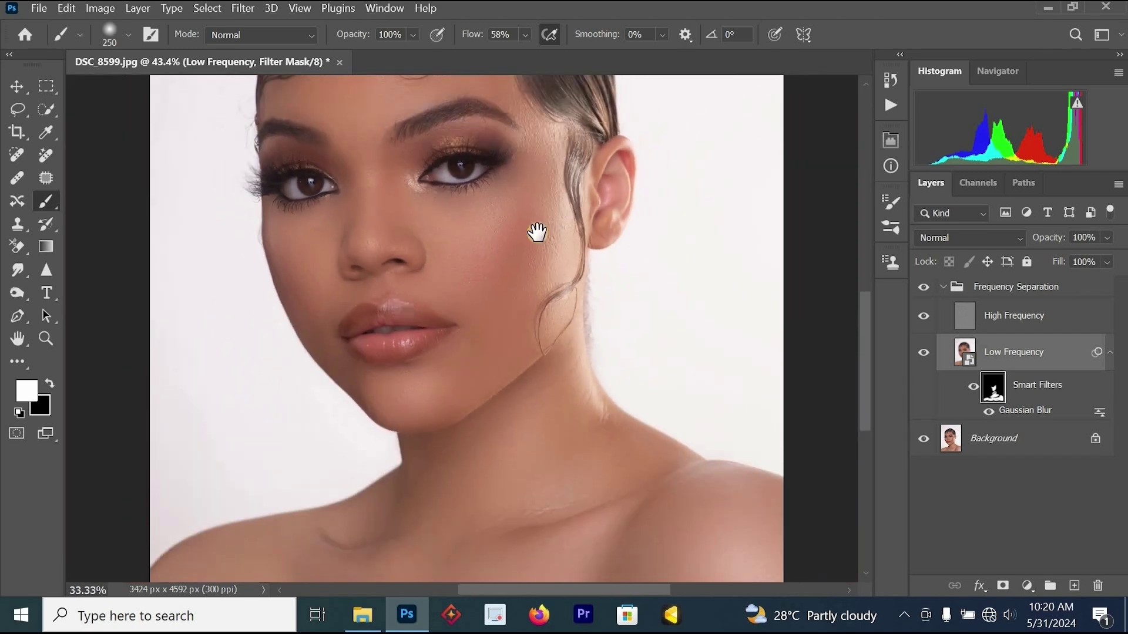
{"action": "left_click_drag", "start_coordinate": [536, 300], "coordinate": [542, 402]}
Step: Even out the forehead and upper face on the filter mask at 19% brush flow, alternating between white and black
{"action": "left_click", "coordinate": [453, 222], "text": "ctrl"}
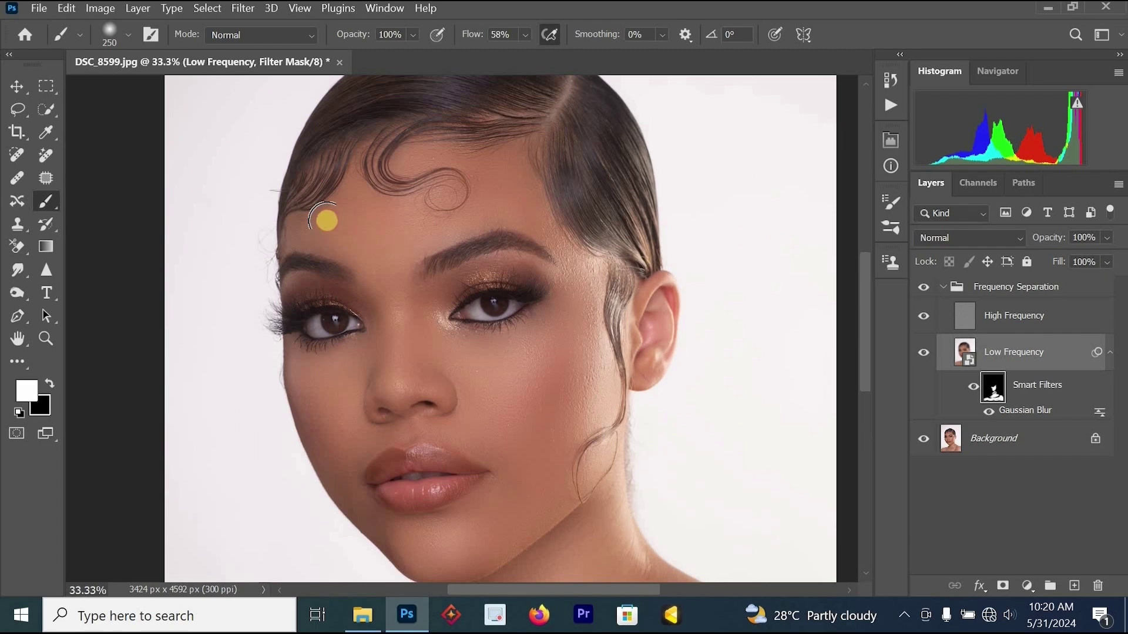
{"action": "mouse_move", "coordinate": [326, 220]}
{"action": "left_mouse_down"}
{"action": "mouse_move", "coordinate": [376, 347]}
{"action": "mouse_move", "coordinate": [347, 368]}
{"action": "mouse_move", "coordinate": [348, 464]}
{"action": "mouse_move", "coordinate": [363, 386]}
{"action": "mouse_move", "coordinate": [340, 375]}
{"action": "mouse_move", "coordinate": [348, 459]}
{"action": "mouse_move", "coordinate": [305, 355]}
{"action": "mouse_move", "coordinate": [383, 343]}
{"action": "left_mouse_up"}
{"action": "key", "text": "x"}
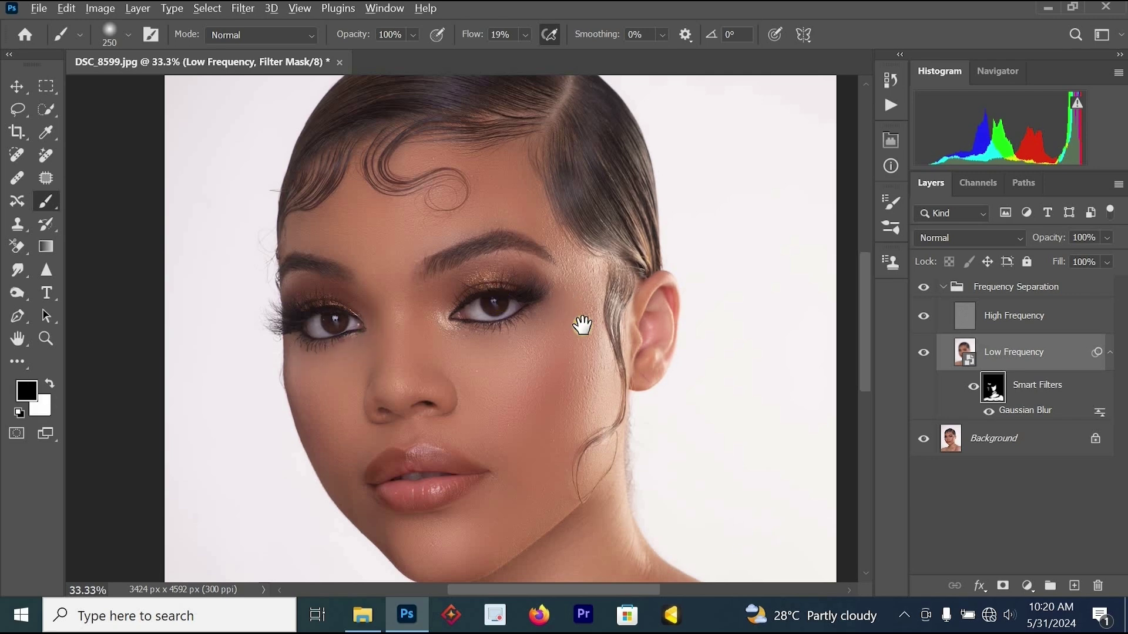
{"action": "left_click", "coordinate": [551, 424], "text": "alt"}
{"action": "left_click_drag", "start_coordinate": [532, 444], "coordinate": [475, 322]}
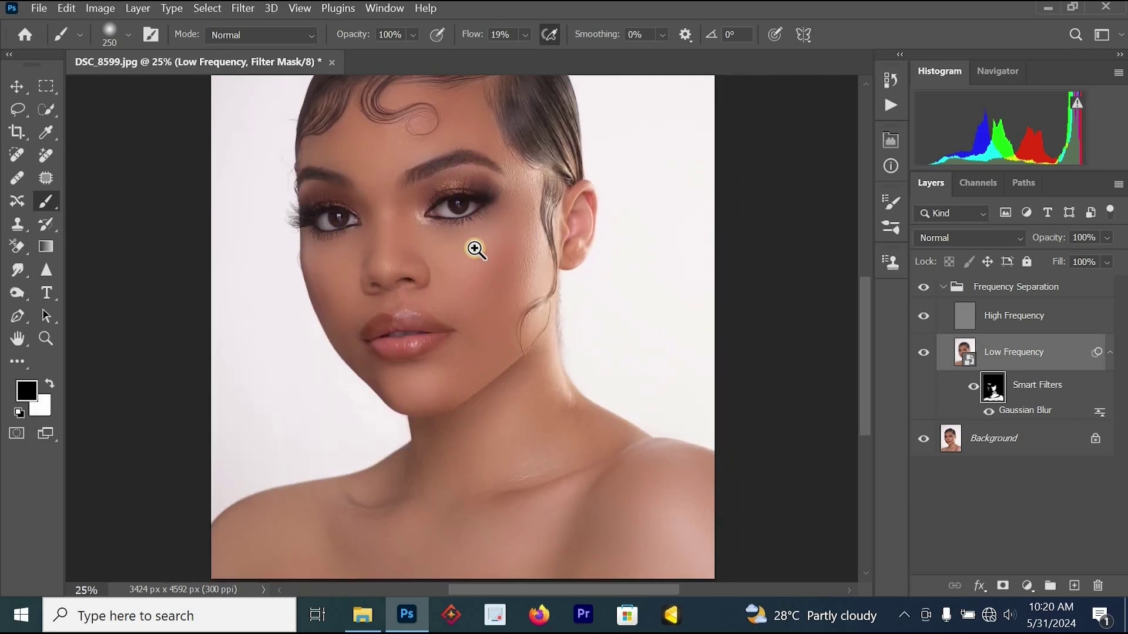
{"action": "left_click", "coordinate": [477, 219], "text": "ctrl"}
{"action": "mouse_move", "coordinate": [472, 123]}
{"action": "left_mouse_down"}
{"action": "mouse_move", "coordinate": [441, 97]}
{"action": "mouse_move", "coordinate": [324, 118]}
{"action": "mouse_move", "coordinate": [401, 86]}
{"action": "mouse_move", "coordinate": [349, 111]}
{"action": "mouse_move", "coordinate": [389, 87]}
{"action": "mouse_move", "coordinate": [356, 102]}
{"action": "mouse_move", "coordinate": [365, 104]}
{"action": "mouse_move", "coordinate": [352, 118]}
{"action": "mouse_move", "coordinate": [497, 84]}
{"action": "mouse_move", "coordinate": [338, 123]}
{"action": "left_mouse_up"}
{"action": "key", "text": "x"}
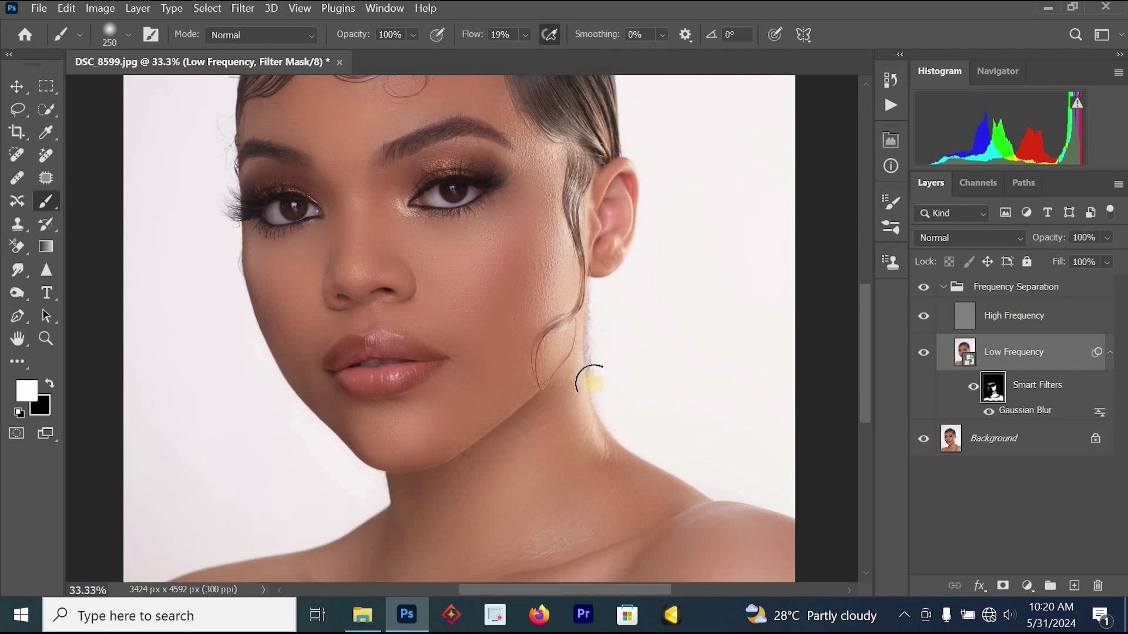
{"action": "mouse_move", "coordinate": [609, 397]}
{"action": "left_mouse_down"}
{"action": "mouse_move", "coordinate": [609, 477]}
{"action": "mouse_move", "coordinate": [538, 337]}
{"action": "mouse_move", "coordinate": [588, 391]}
{"action": "left_mouse_up"}
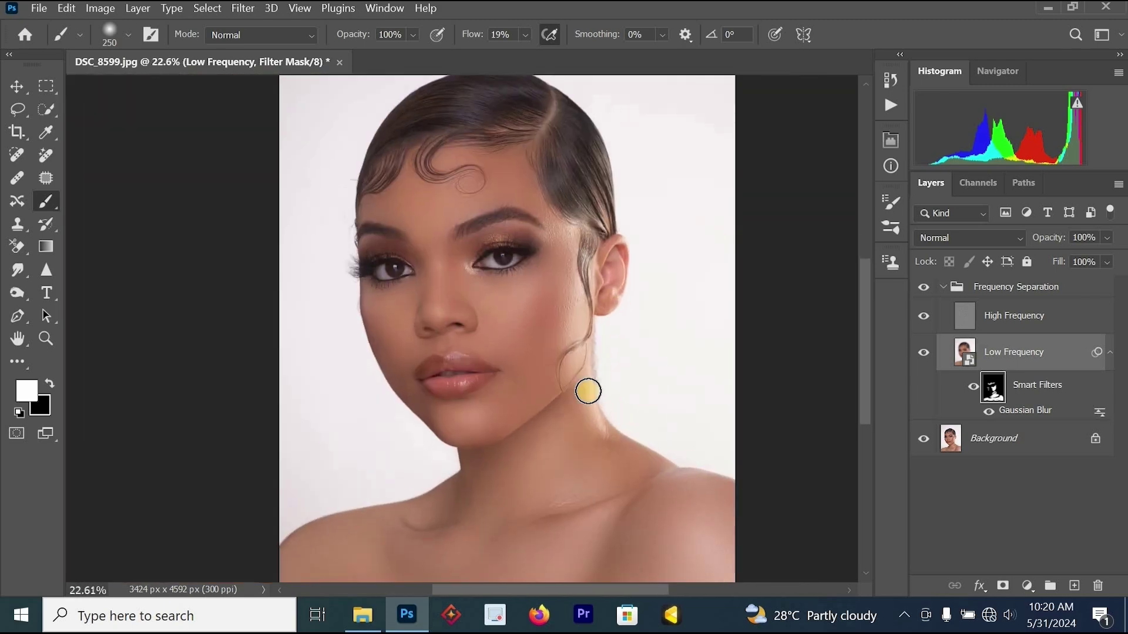
Step: Merge the Frequency Separation group and its layers into the Background layer
{"action": "left_click", "coordinate": [1000, 287]}
{"action": "left_click", "coordinate": [1036, 439], "text": "shift"}
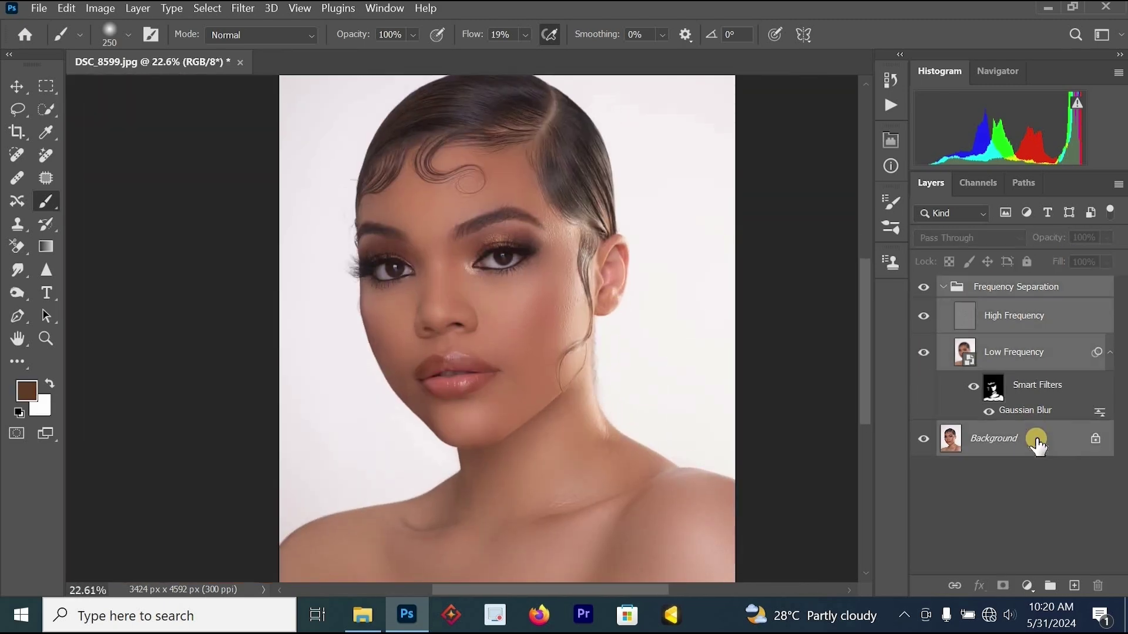
{"action": "key", "text": "Delete"}
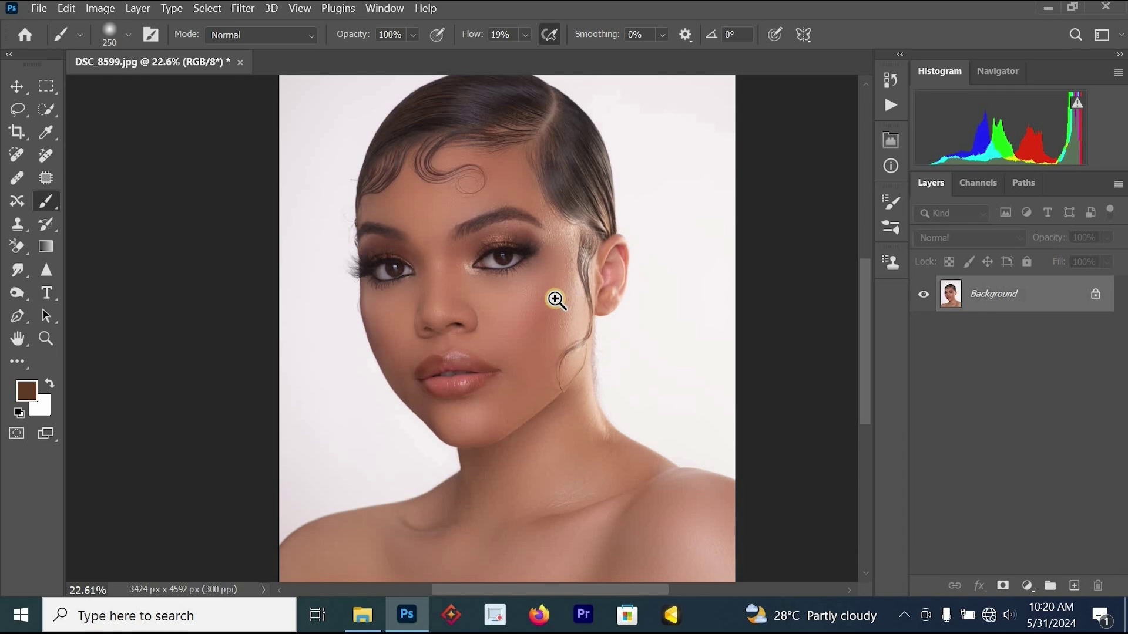
Step: Duplicate the Background layer and select the whole face on the copy with the Quick Selection tool
{"action": "left_click", "coordinate": [555, 299], "text": "ctrl"}
{"action": "left_click", "coordinate": [409, 330], "text": "ctrl"}
{"action": "left_click", "coordinate": [409, 330], "text": "ctrl"}
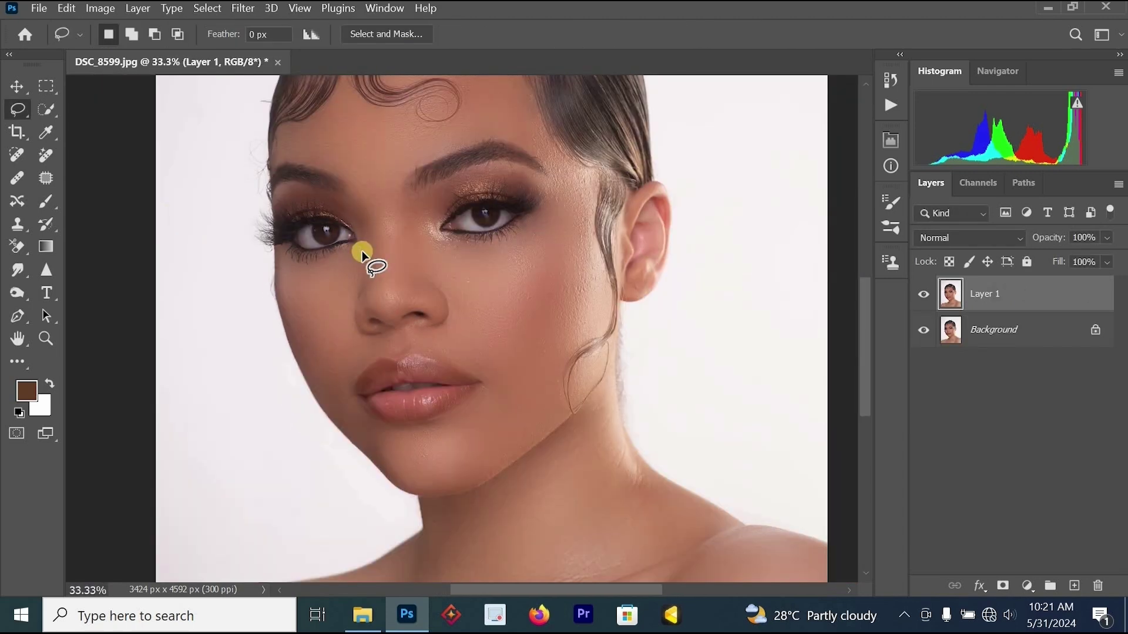
{"action": "left_click", "coordinate": [48, 107]}
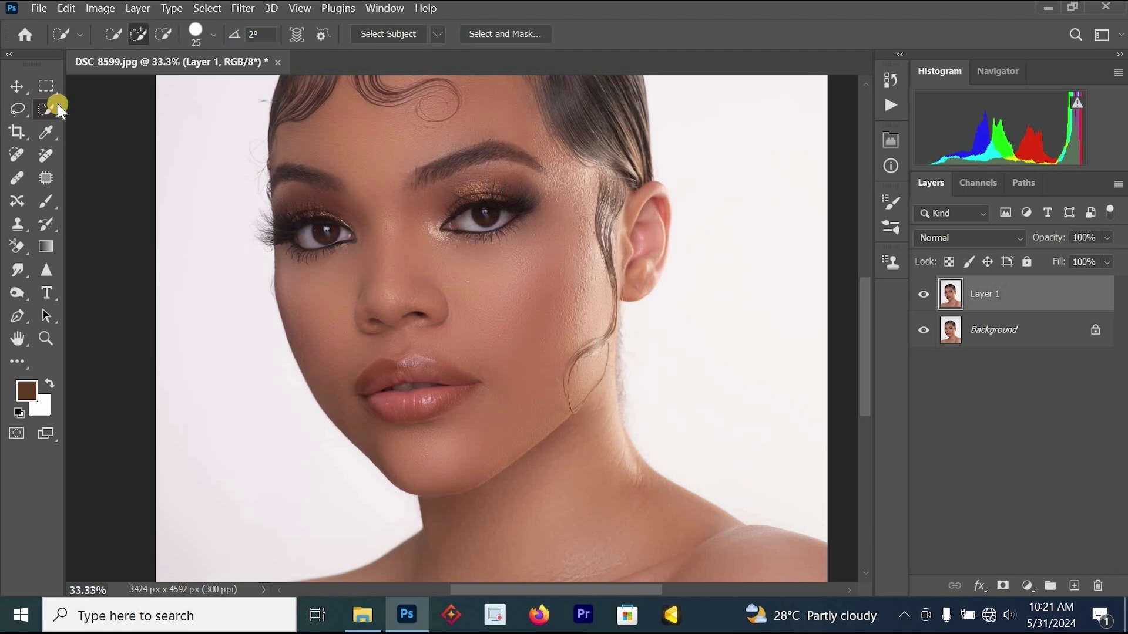
{"action": "left_click_drag", "start_coordinate": [339, 149], "coordinate": [349, 189]}
{"action": "mouse_move", "coordinate": [359, 239]}
{"action": "left_mouse_down"}
{"action": "mouse_move", "coordinate": [378, 343]}
{"action": "mouse_move", "coordinate": [423, 401]}
{"action": "mouse_move", "coordinate": [466, 424]}
{"action": "mouse_move", "coordinate": [494, 416]}
{"action": "left_mouse_up"}
{"action": "scroll", "coordinate": [335, 302], "scroll_direction": "up", "scroll_amount": 1}
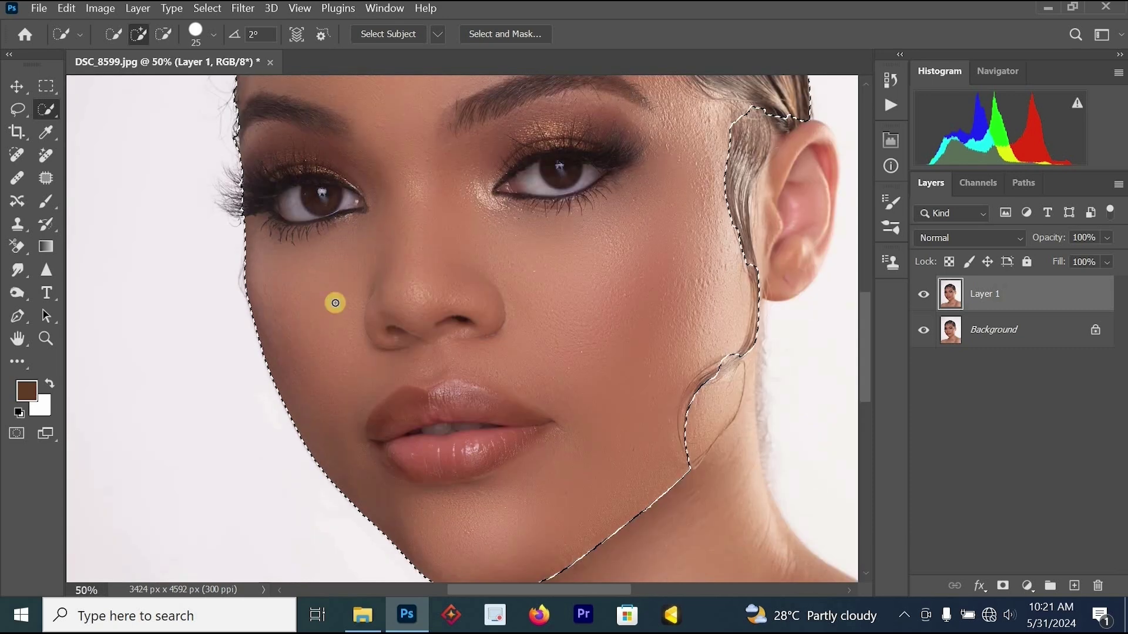
Step: Even out the edge of the cheek below the eye inside the selection with a 300-pixel Clone Stamp at 6% flow
{"action": "left_click", "coordinate": [25, 222]}
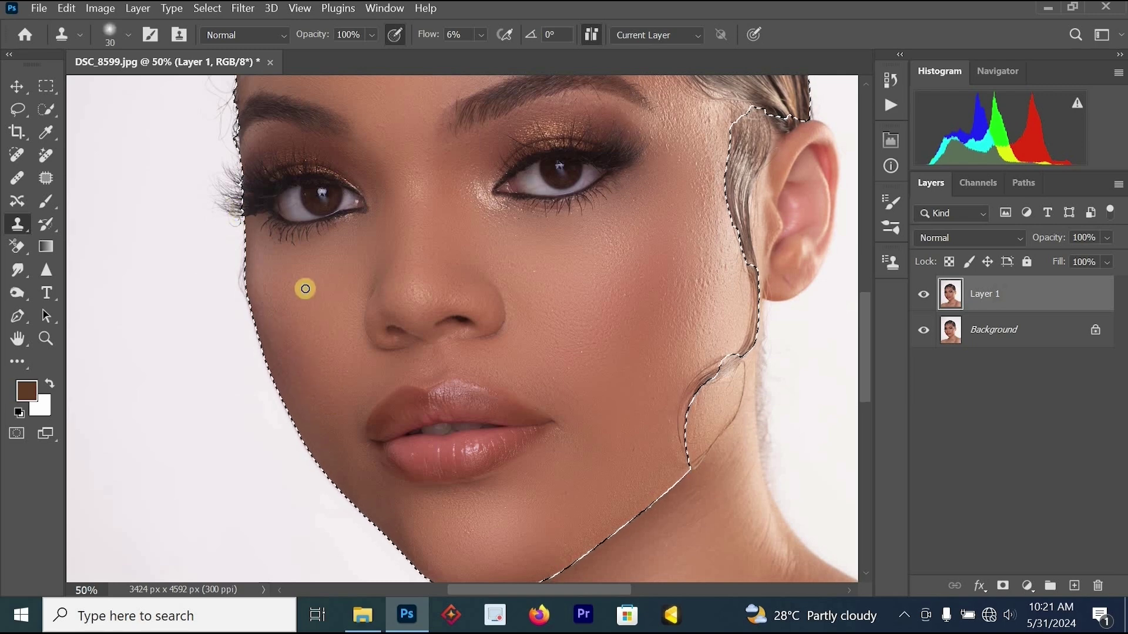
{"action": "key", "text": "bracketright"}
{"action": "key", "text": "bracketright"}
{"action": "key", "text": "bracketright"}
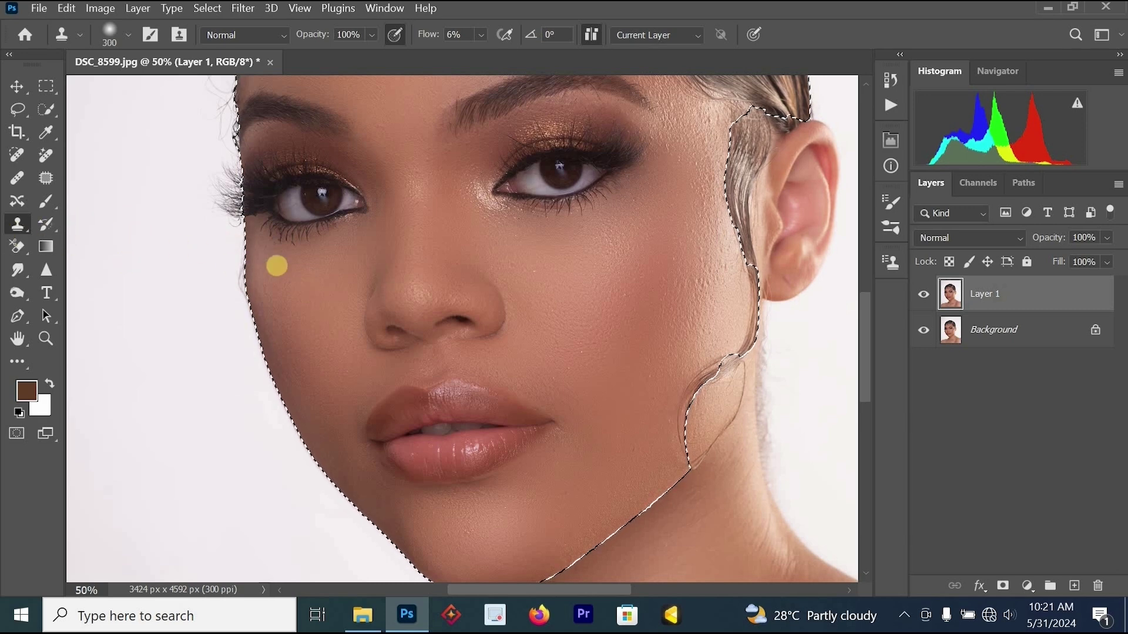
{"action": "left_click", "coordinate": [287, 265], "text": "alt"}
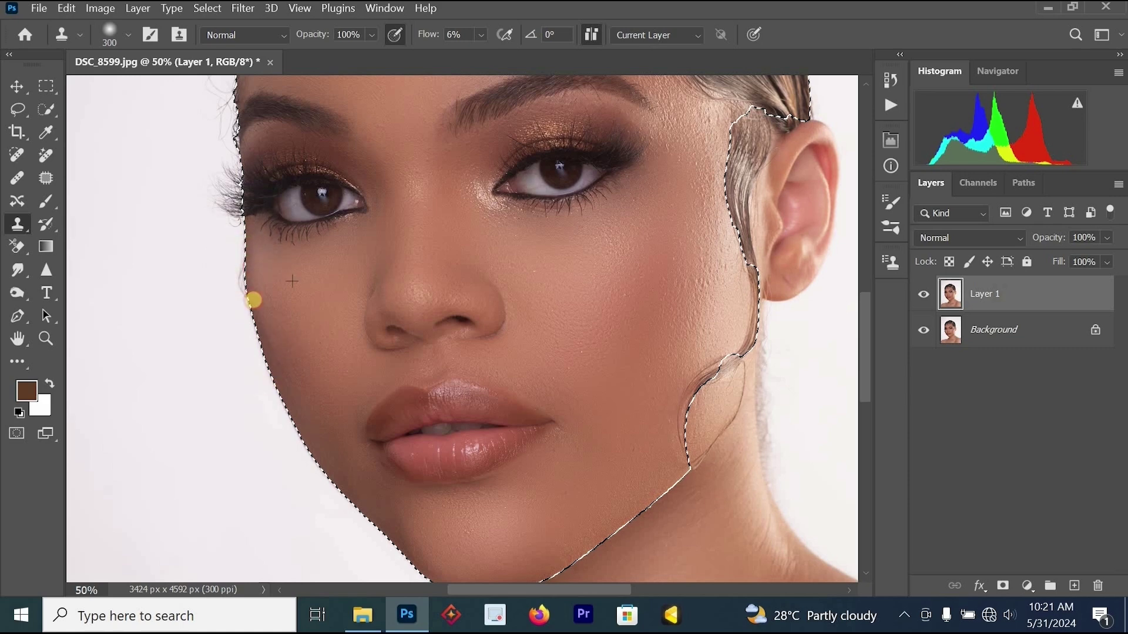
{"action": "key", "text": "ctrl+z"}
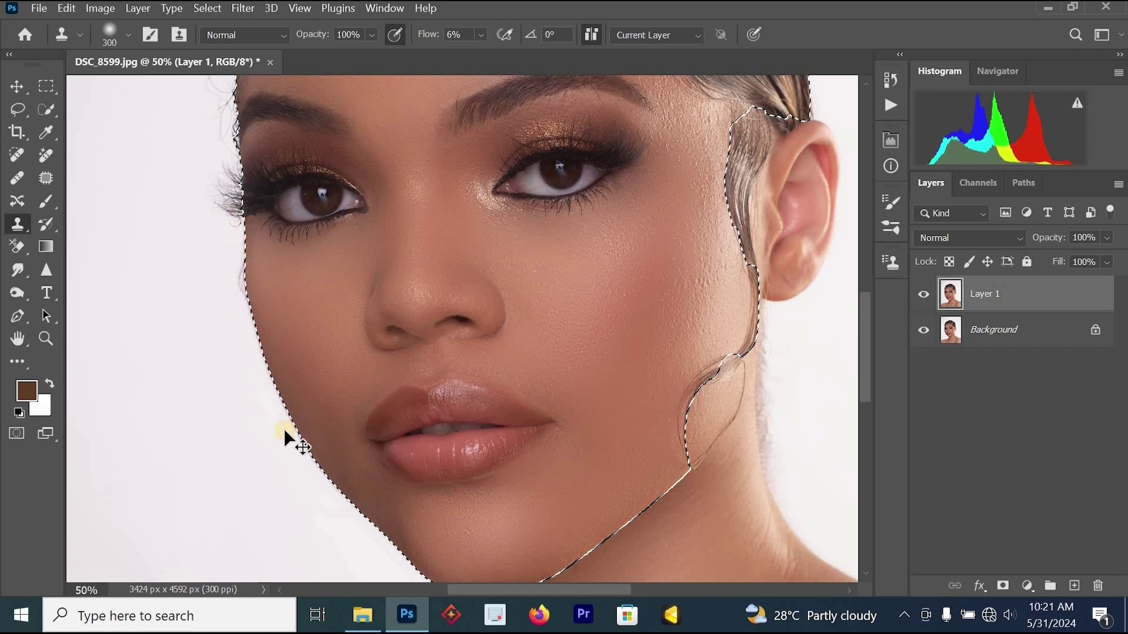
{"action": "left_click", "coordinate": [310, 320], "text": "alt"}
{"action": "left_click", "coordinate": [283, 324], "text": "alt"}
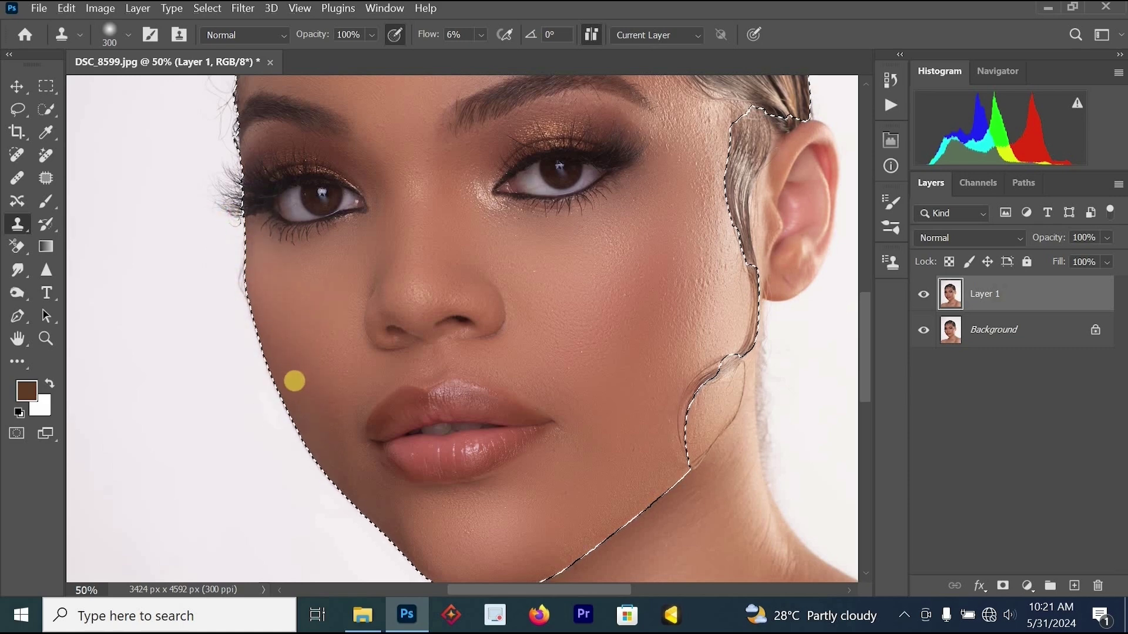
{"action": "left_click_drag", "start_coordinate": [294, 382], "coordinate": [310, 415]}
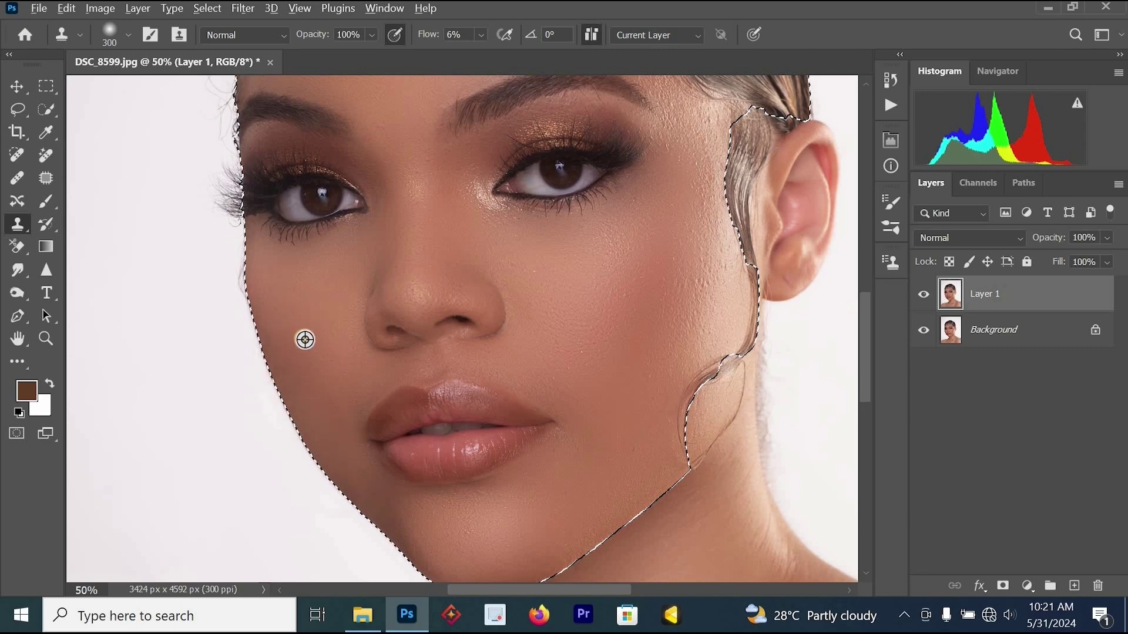
Step: Clone clean cheek skin along the jawline toward the chin and beside the mouth at 6% flow
{"action": "left_click", "coordinate": [304, 340], "text": "alt"}
{"action": "mouse_move", "coordinate": [335, 425]}
{"action": "left_mouse_down"}
{"action": "mouse_move", "coordinate": [378, 493]}
{"action": "mouse_move", "coordinate": [333, 441]}
{"action": "mouse_move", "coordinate": [444, 571]}
{"action": "left_mouse_up"}
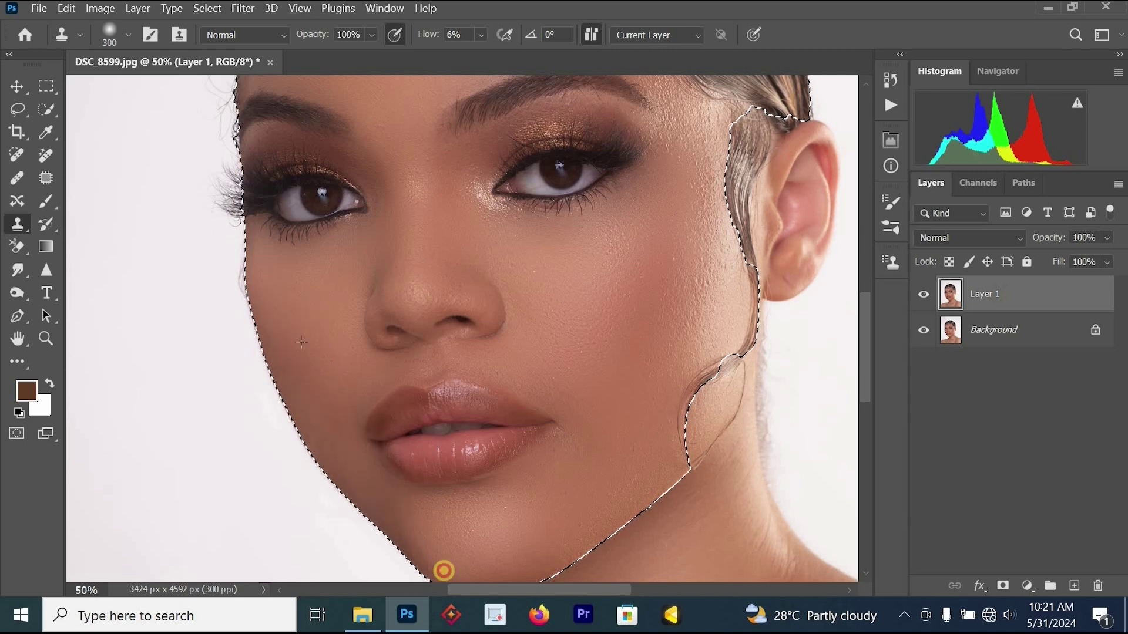
{"action": "left_click", "coordinate": [315, 312], "text": "alt"}
{"action": "left_click_drag", "start_coordinate": [370, 431], "coordinate": [329, 430]}
{"action": "left_click", "coordinate": [551, 359], "text": "alt"}
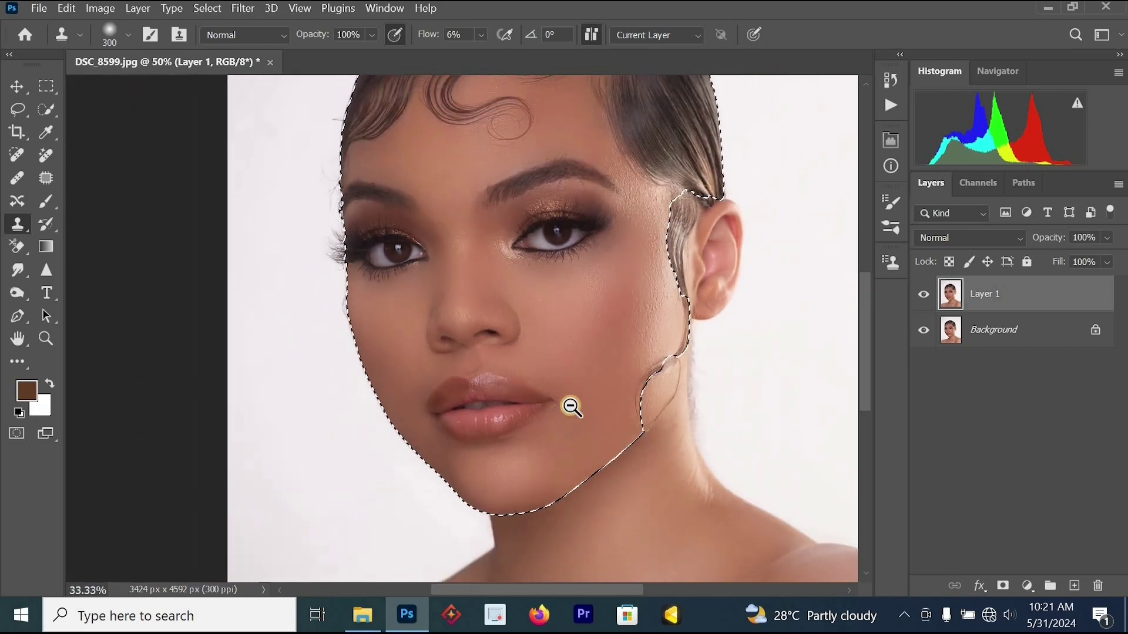
Step: Clear the face selection and compare the retouch with the original by hiding and showing Layer 1
{"action": "left_click", "coordinate": [571, 405], "text": "alt"}
{"action": "left_click_drag", "start_coordinate": [491, 385], "coordinate": [435, 369]}
{"action": "left_click", "coordinate": [525, 403], "text": "ctrl"}
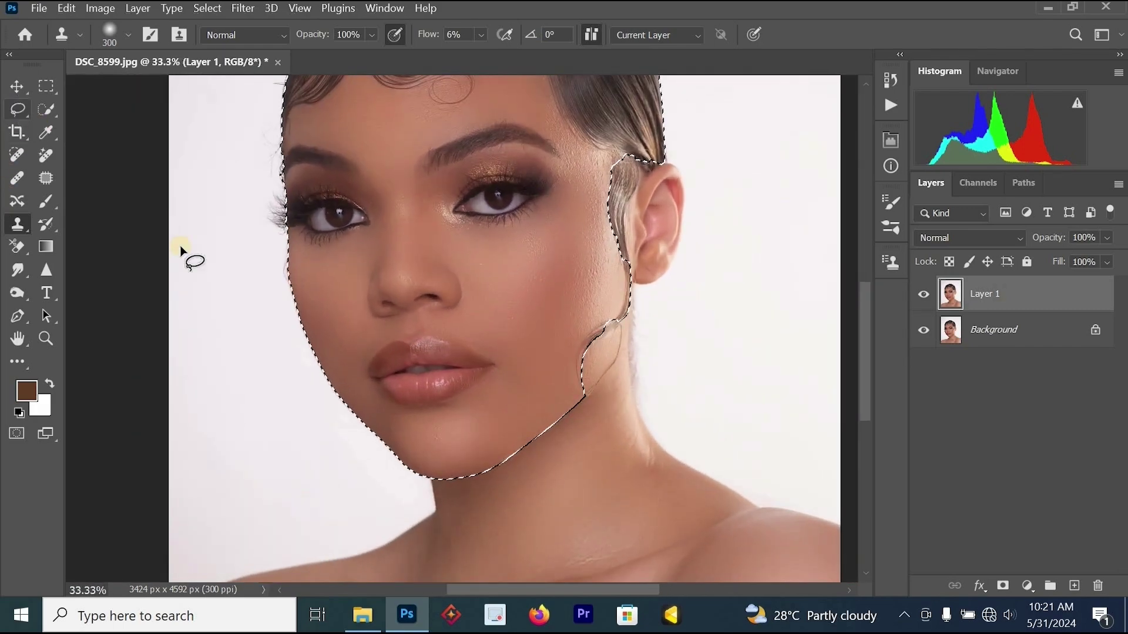
{"action": "key", "text": "l"}
{"action": "left_click", "coordinate": [252, 315]}
{"action": "left_click", "coordinate": [924, 295]}
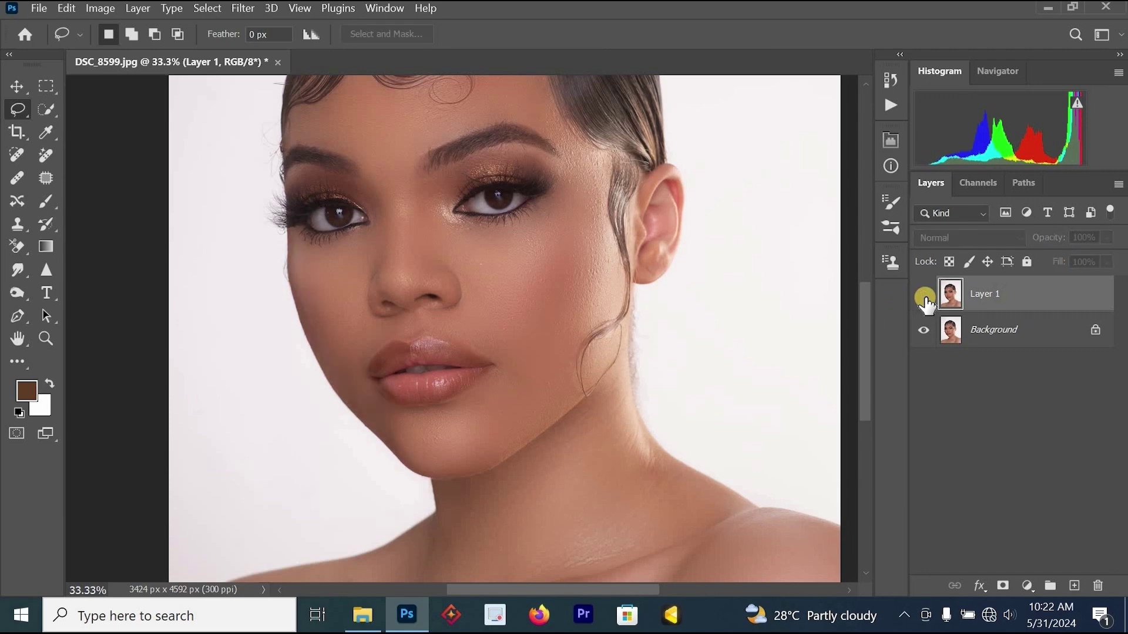
{"action": "left_click", "coordinate": [924, 295]}
Step: Patch the strip of skin between the lower lip's corner and the jawline on Layer 1, and clear the selection
{"action": "left_click", "coordinate": [371, 310], "text": "alt"}
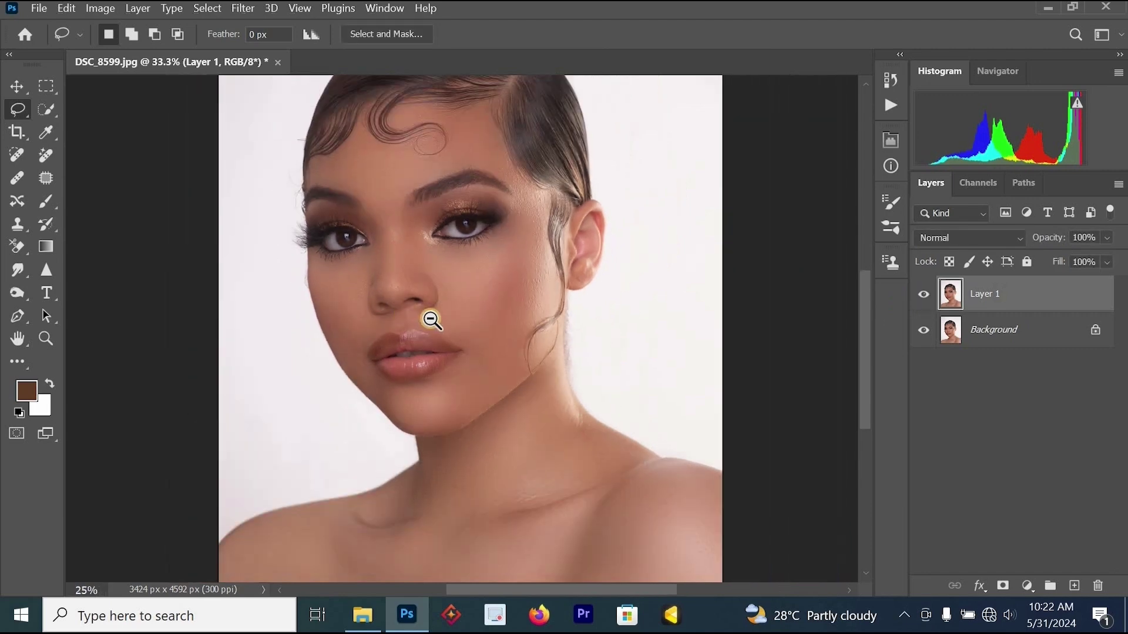
{"action": "left_click", "coordinate": [431, 322], "text": "alt"}
{"action": "left_click_drag", "start_coordinate": [396, 349], "coordinate": [410, 365]}
{"action": "left_click", "coordinate": [410, 365], "text": "ctrl"}
{"action": "left_click", "coordinate": [410, 365], "text": "ctrl"}
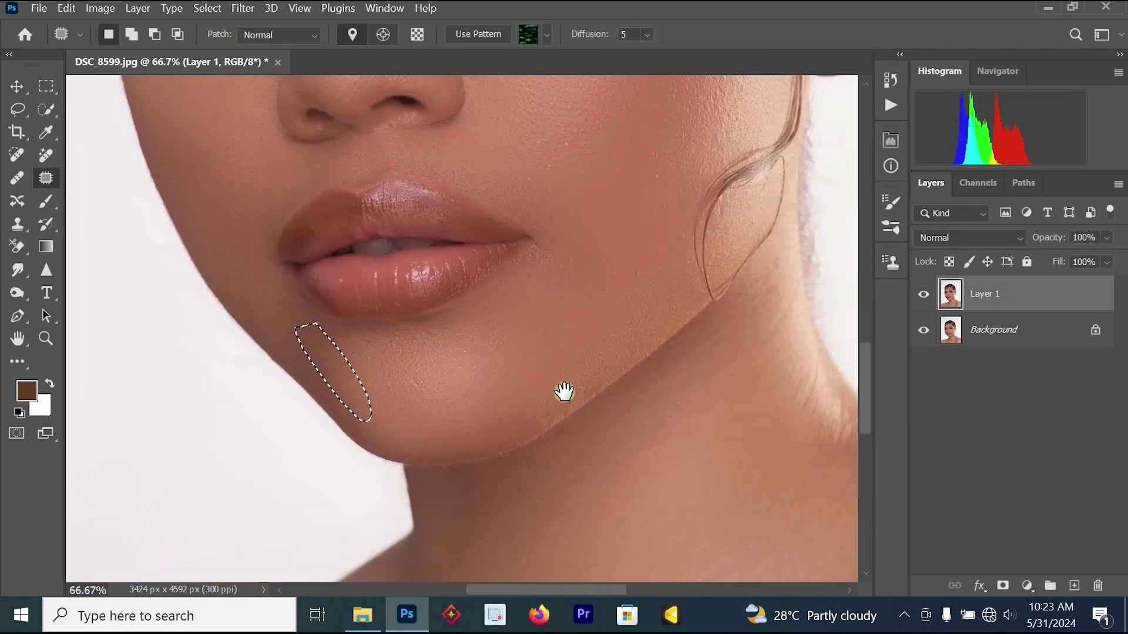
{"action": "left_click", "coordinate": [564, 390], "text": "ctrl+alt"}
{"action": "left_click", "coordinate": [564, 390], "text": "ctrl+alt"}
{"action": "left_click", "coordinate": [564, 390], "text": "ctrl+alt"}
{"action": "left_click_drag", "start_coordinate": [643, 457], "coordinate": [543, 447]}
{"action": "key", "text": "ctrl+d"}
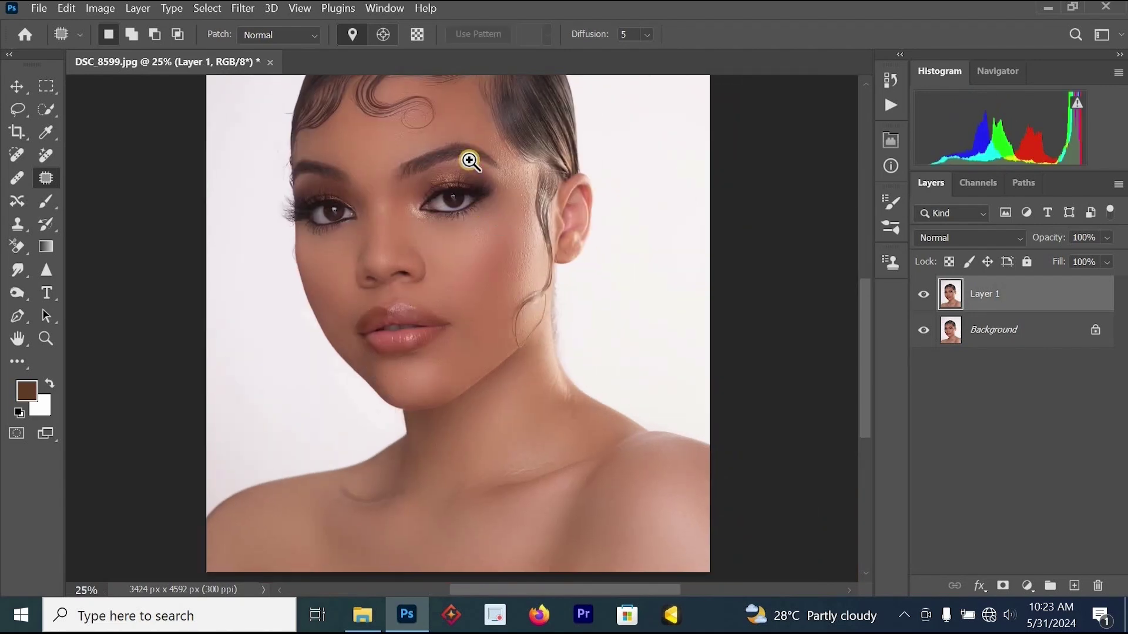
{"action": "left_click", "coordinate": [470, 160]}
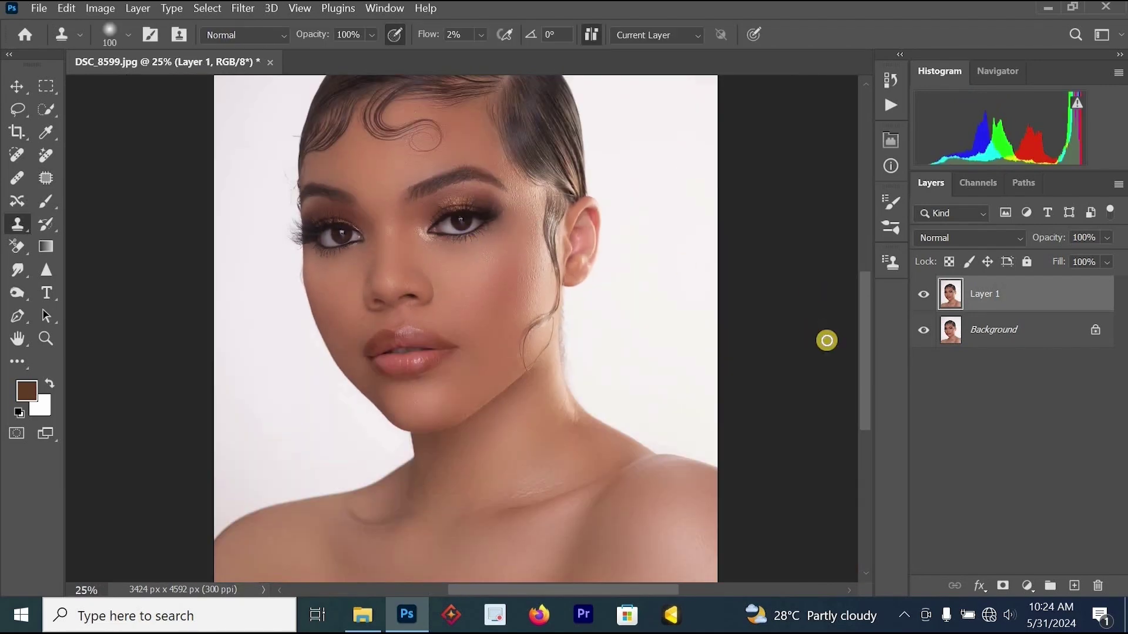
Step: Add a Curves adjustment layer that darkens the midtones with input 156 and output 122, and name it BURN
{"action": "left_click", "coordinate": [1035, 589]}
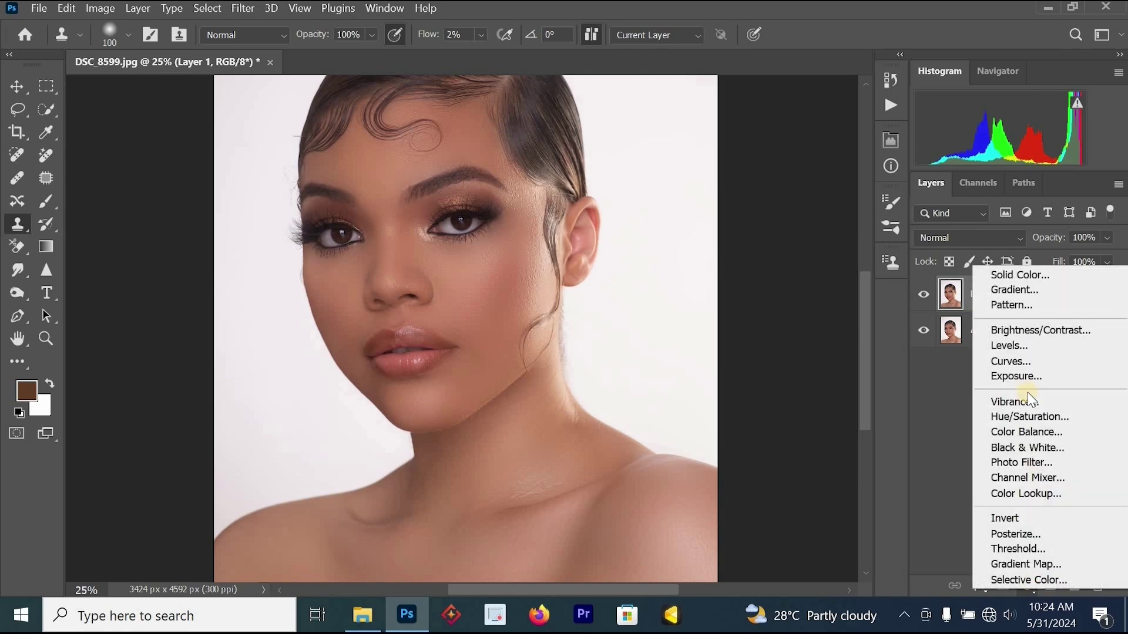
{"action": "left_click", "coordinate": [1045, 363]}
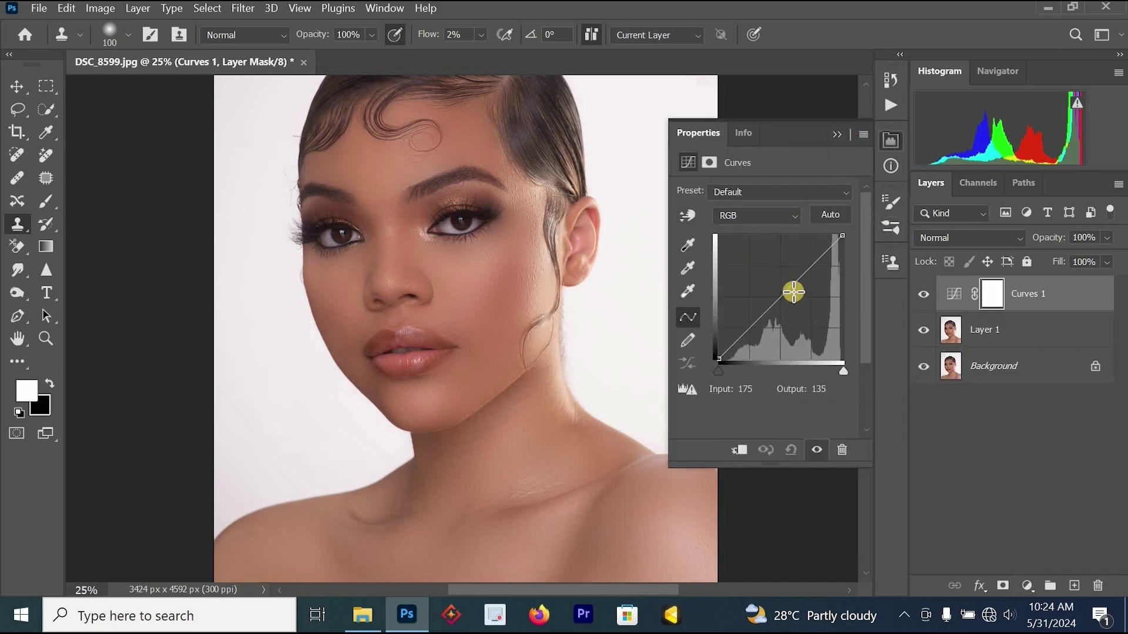
{"action": "left_click_drag", "start_coordinate": [792, 292], "coordinate": [797, 300]}
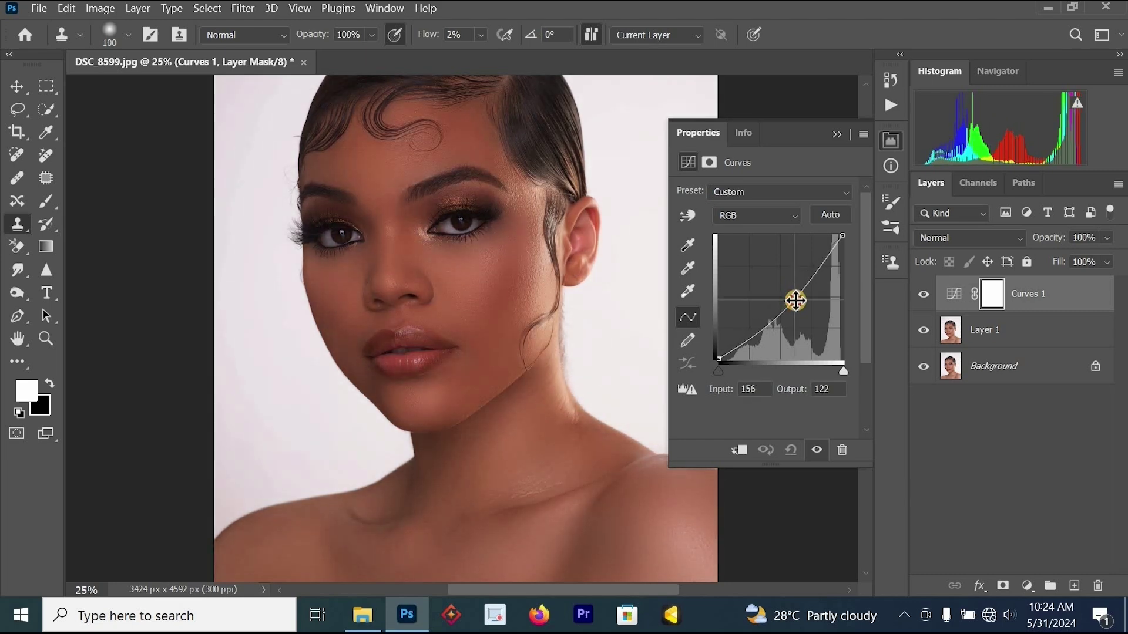
{"action": "double_click", "coordinate": [1027, 295]}
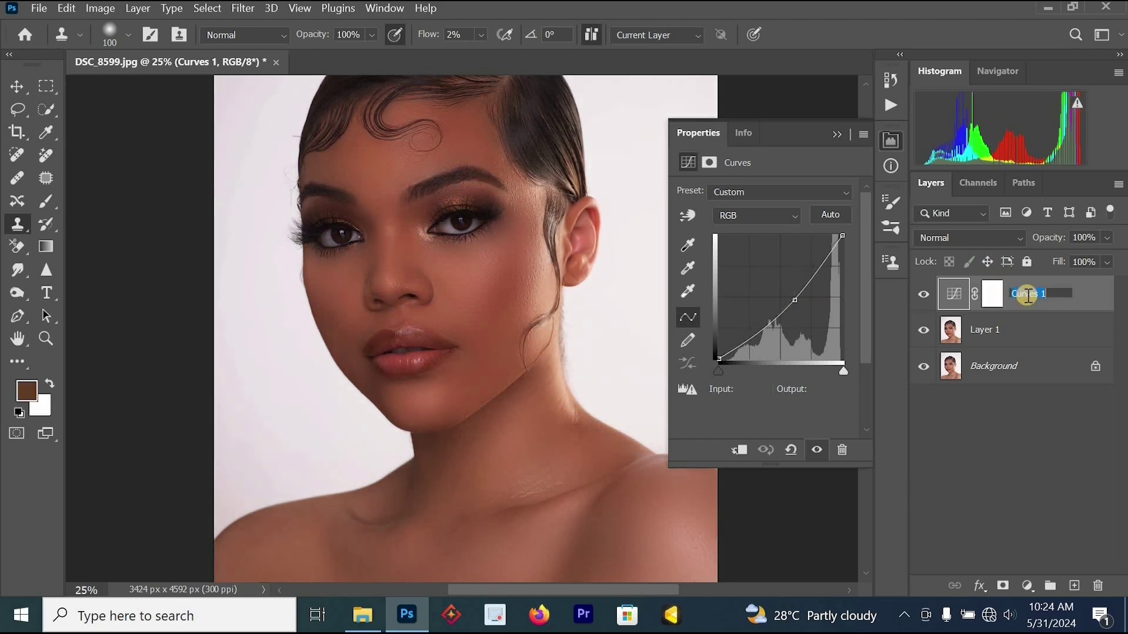
{"action": "type", "text": "Burn"}
{"action": "left_click_drag", "start_coordinate": [1069, 291], "coordinate": [971, 302]}
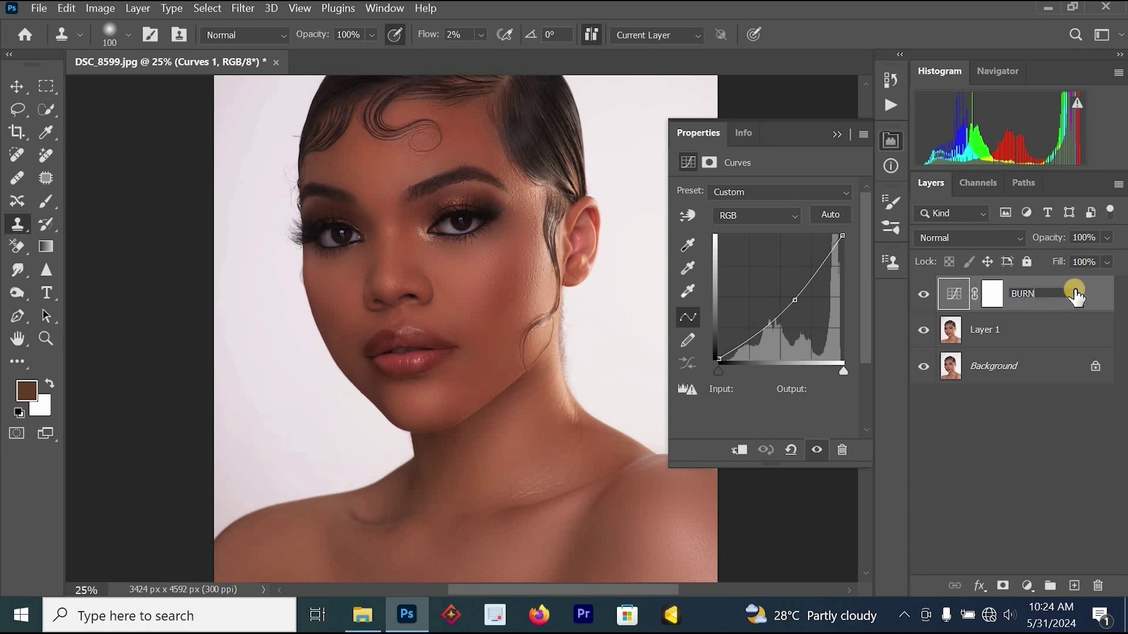
{"action": "type", "text": "BURN"}
Step: Add a Curves adjustment layer above Layer 1 that brightens the midtones with input 94 and output 140, and name it DODGE
{"action": "left_click", "coordinate": [1073, 329]}
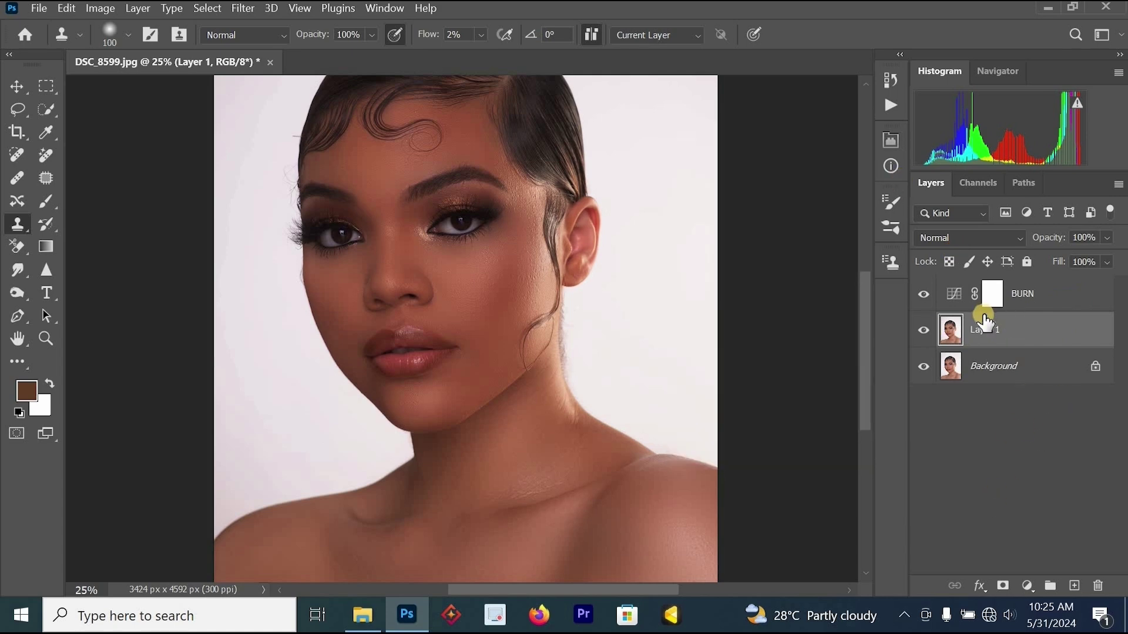
{"action": "left_click", "coordinate": [1026, 585]}
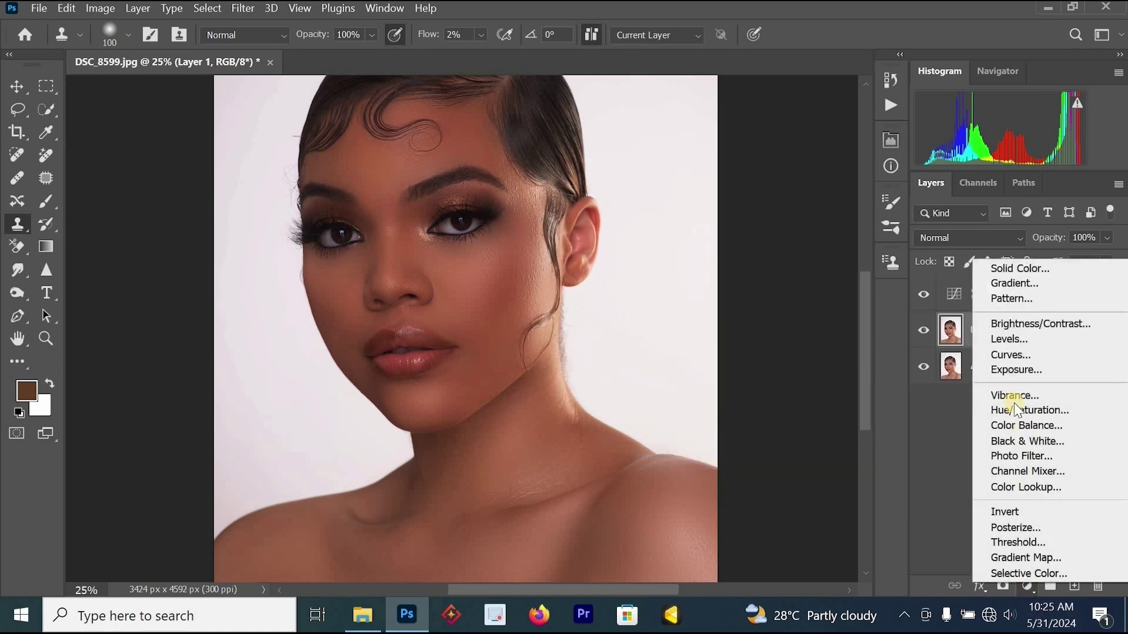
{"action": "left_click", "coordinate": [1008, 355]}
{"action": "mouse_move", "coordinate": [773, 288]}
{"action": "left_mouse_down"}
{"action": "mouse_move", "coordinate": [752, 295]}
{"action": "mouse_move", "coordinate": [765, 291]}
{"action": "left_mouse_up"}
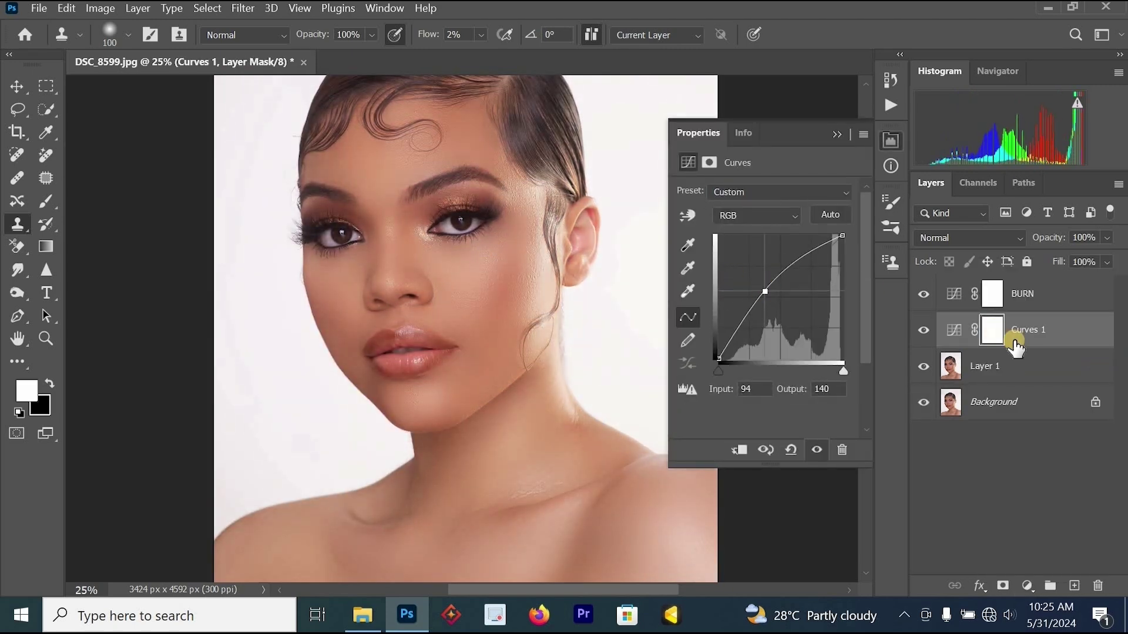
{"action": "double_click", "coordinate": [1028, 331]}
{"action": "type", "text": "DODGE"}
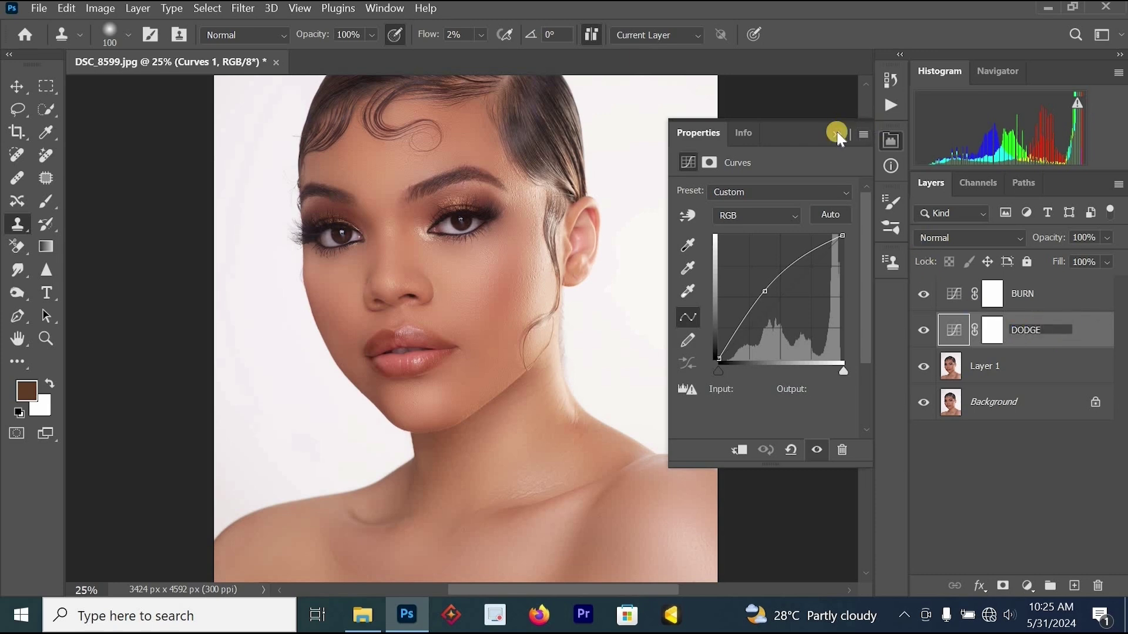
{"action": "left_click", "coordinate": [1055, 314]}
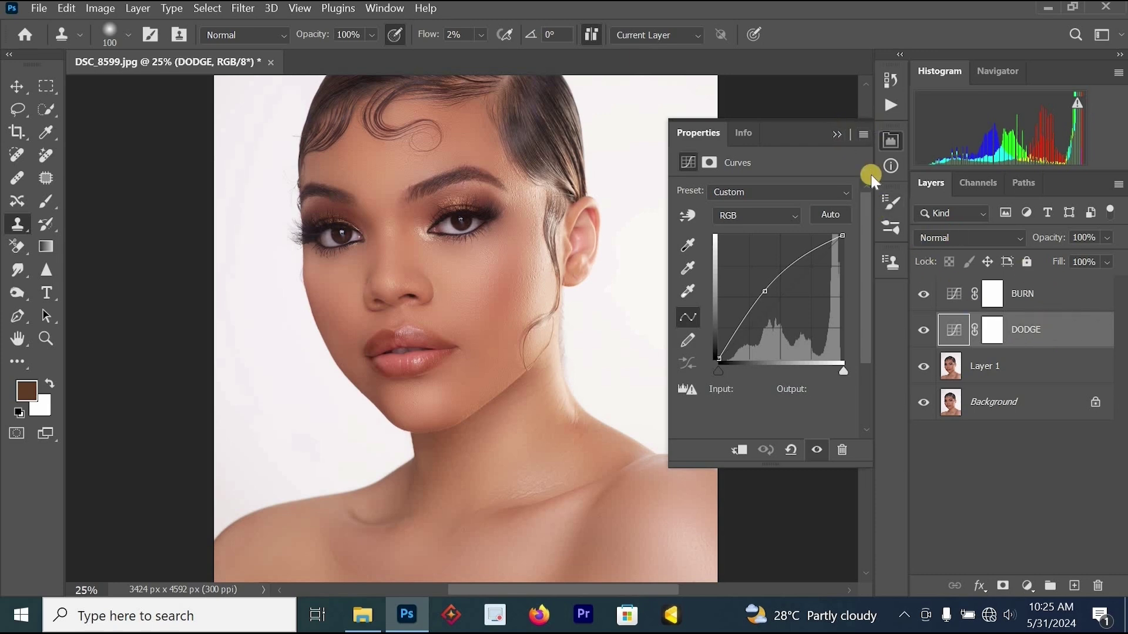
{"action": "left_click", "coordinate": [835, 134]}
Step: Place the DODGE layer above BURN and invert both layer masks to black
{"action": "left_click_drag", "start_coordinate": [1047, 339], "coordinate": [1041, 290]}
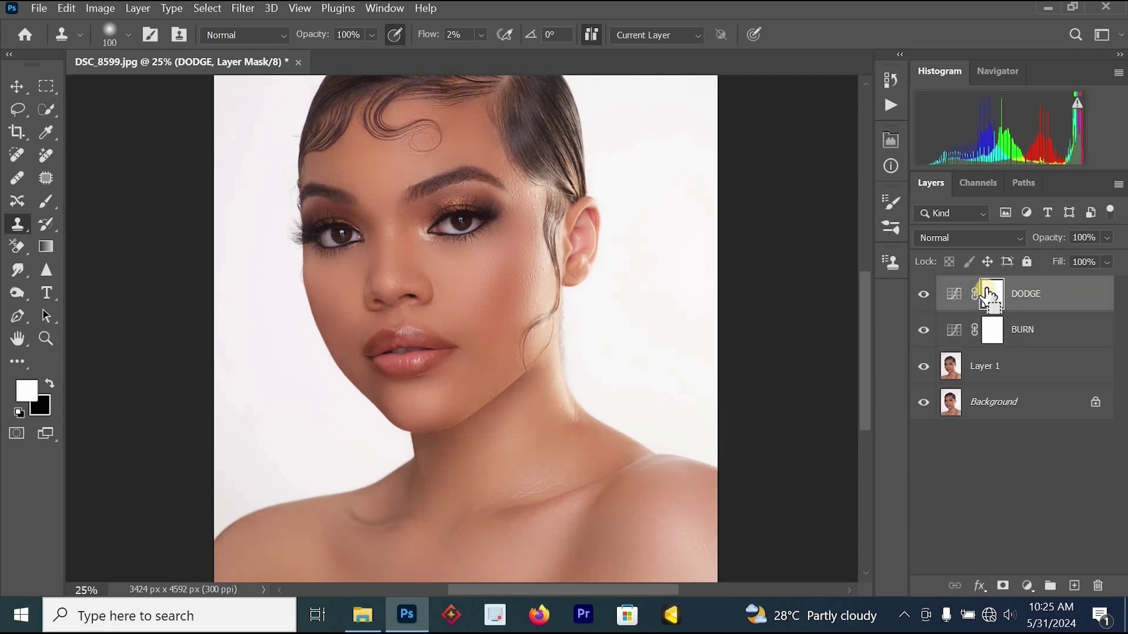
{"action": "key", "text": "ctrl+i"}
{"action": "left_click", "coordinate": [999, 333]}
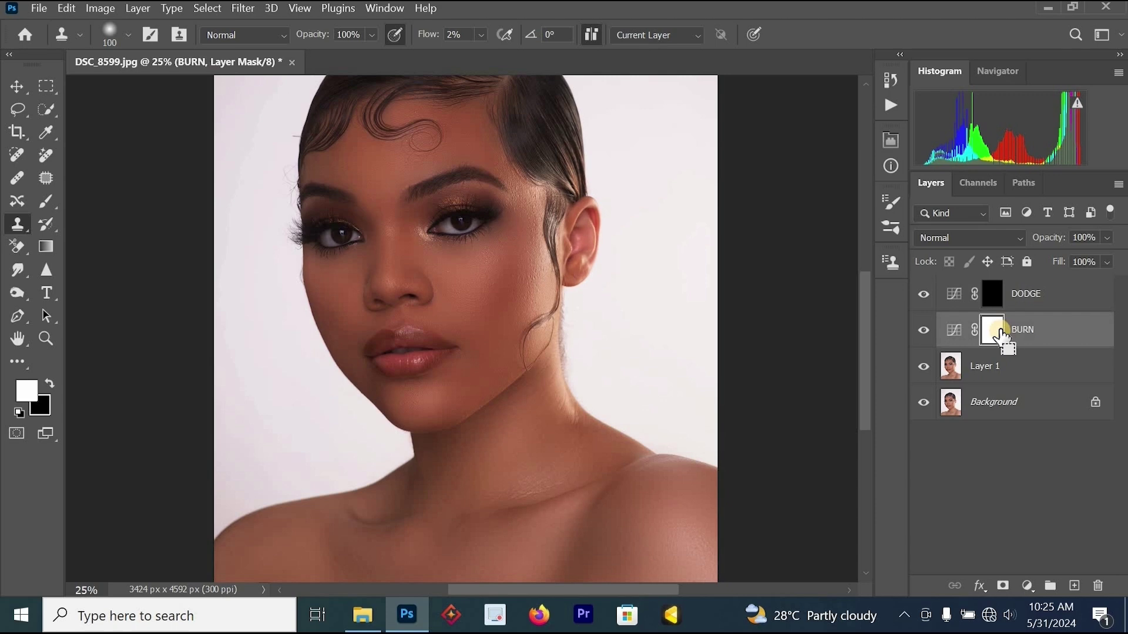
{"action": "key", "text": "ctrl+i"}
Step: Group the DODGE and BURN layers together and expand the group
{"action": "left_click", "coordinate": [992, 295]}
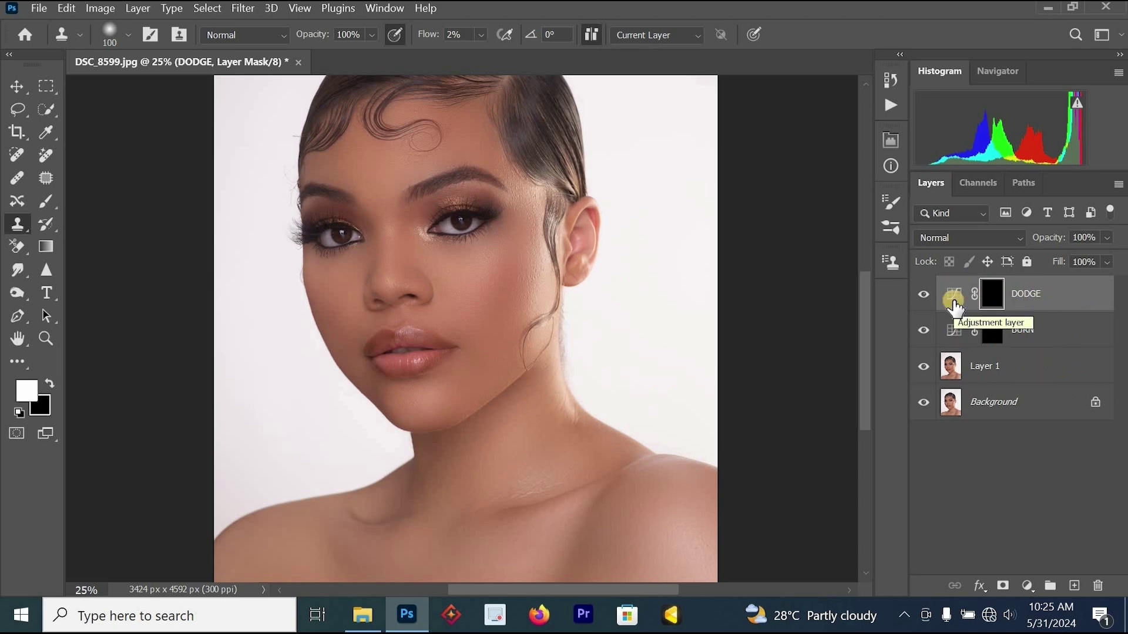
{"action": "left_click", "coordinate": [1037, 304]}
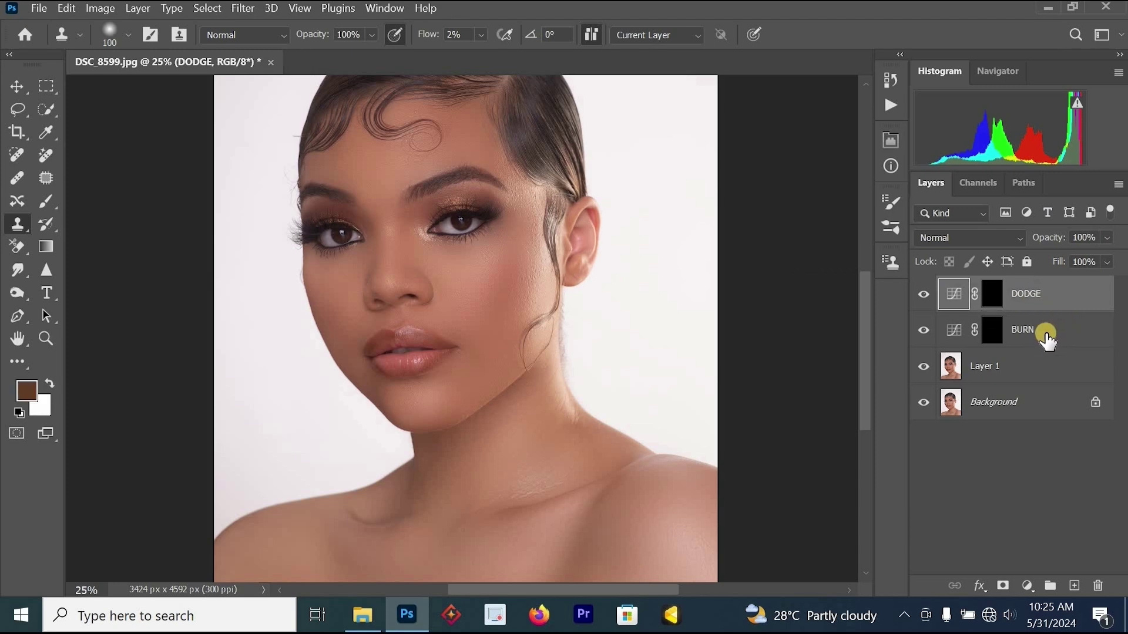
{"action": "left_click", "coordinate": [1042, 340], "text": "shift"}
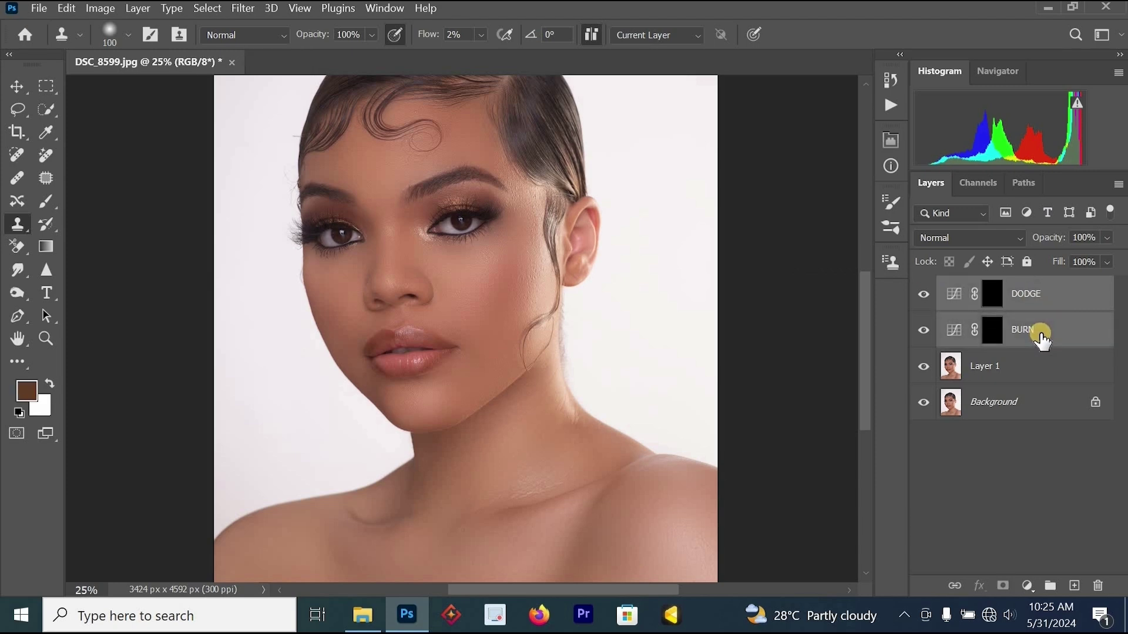
{"action": "key", "text": "ctrl+g"}
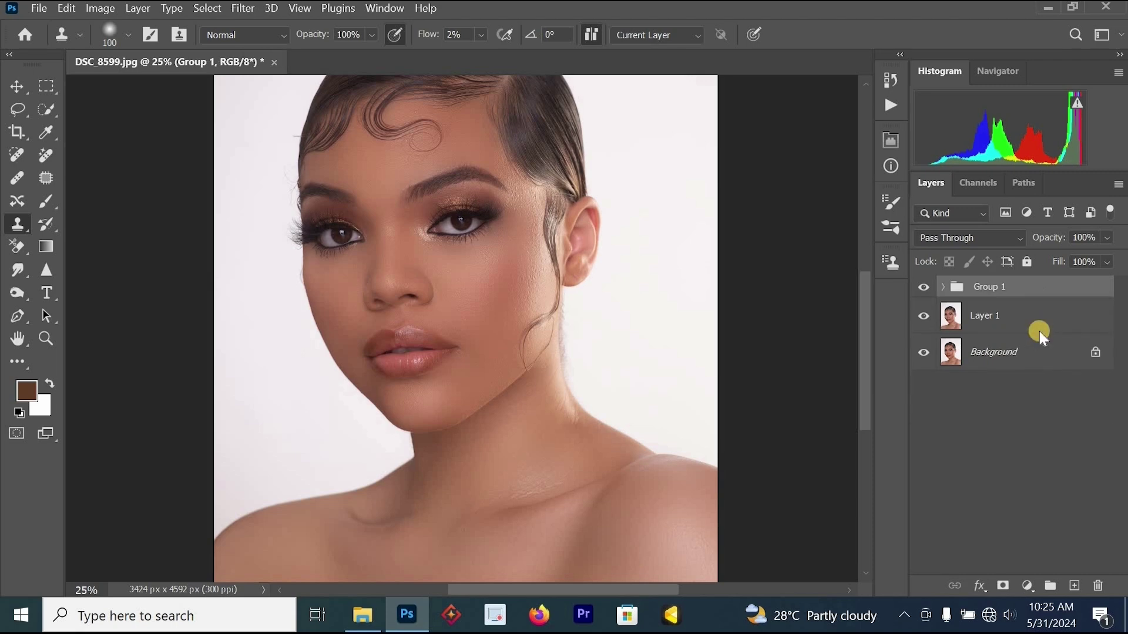
{"action": "left_click", "coordinate": [943, 287]}
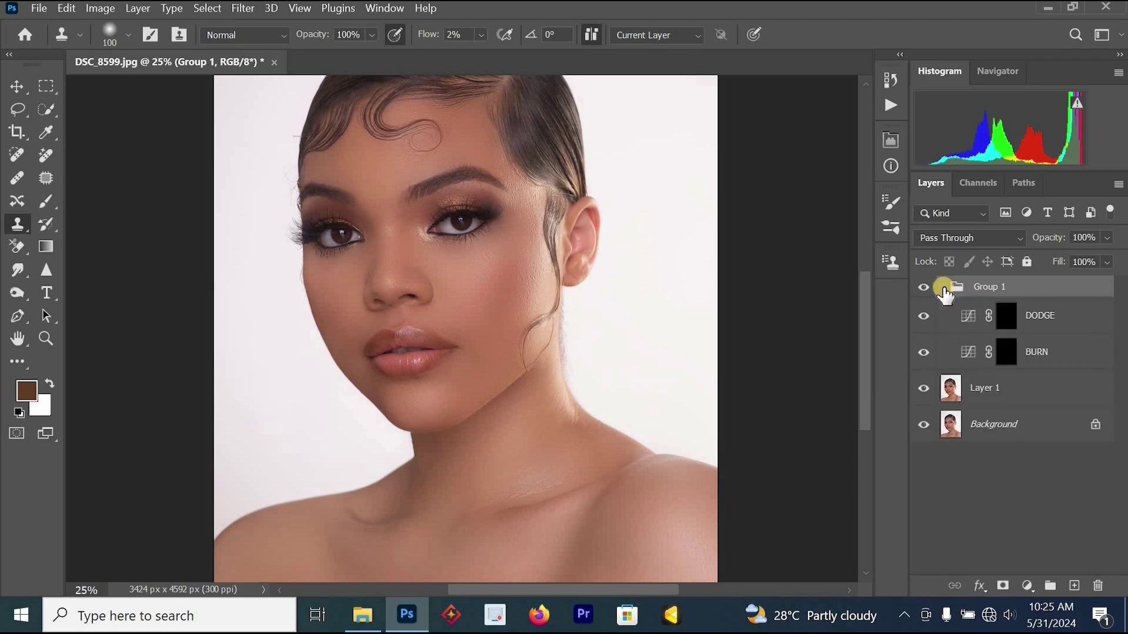
Step: Paint white over the nose on the BURN mask with a 150-pixel brush at 2% flow
{"action": "left_click", "coordinate": [46, 201]}
{"action": "left_click", "coordinate": [522, 37]}
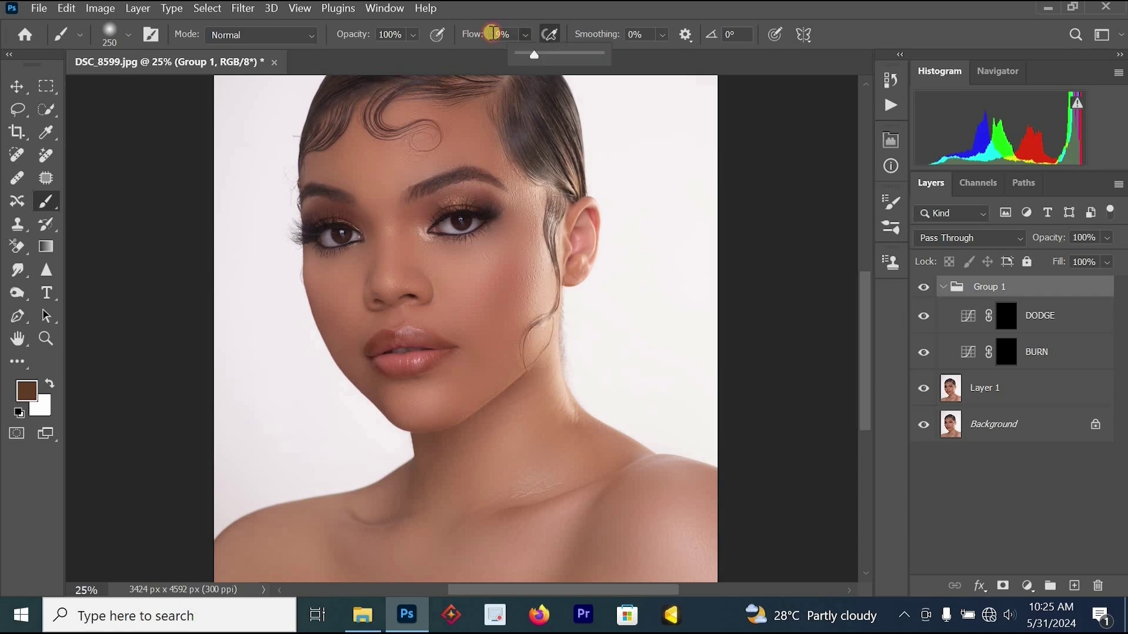
{"action": "left_click", "coordinate": [470, 32]}
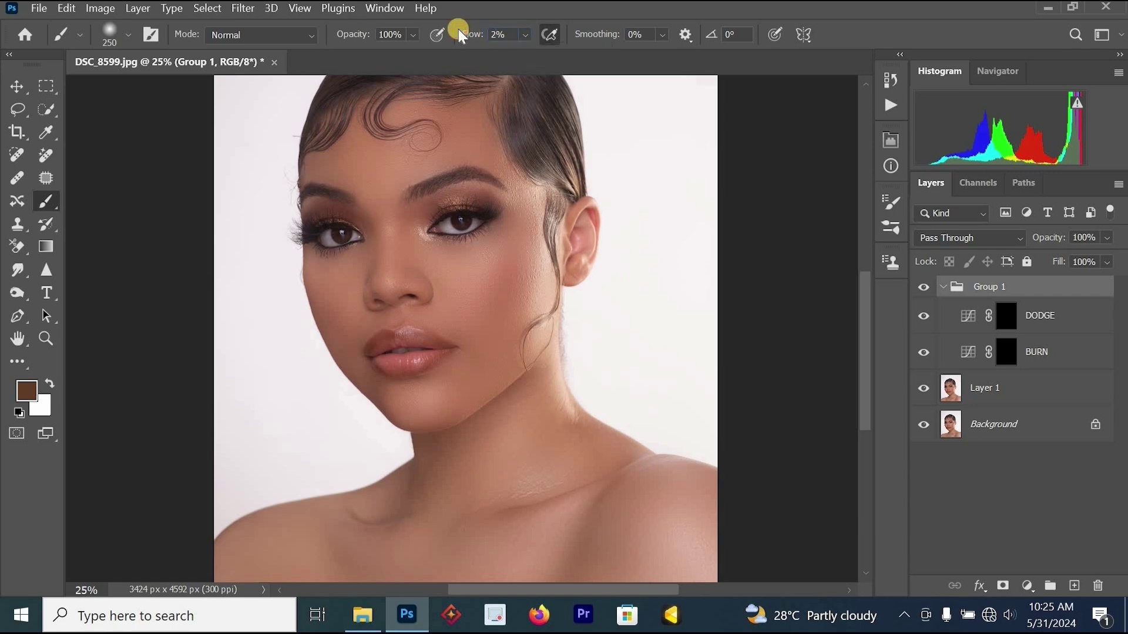
{"action": "left_click", "coordinate": [1007, 352]}
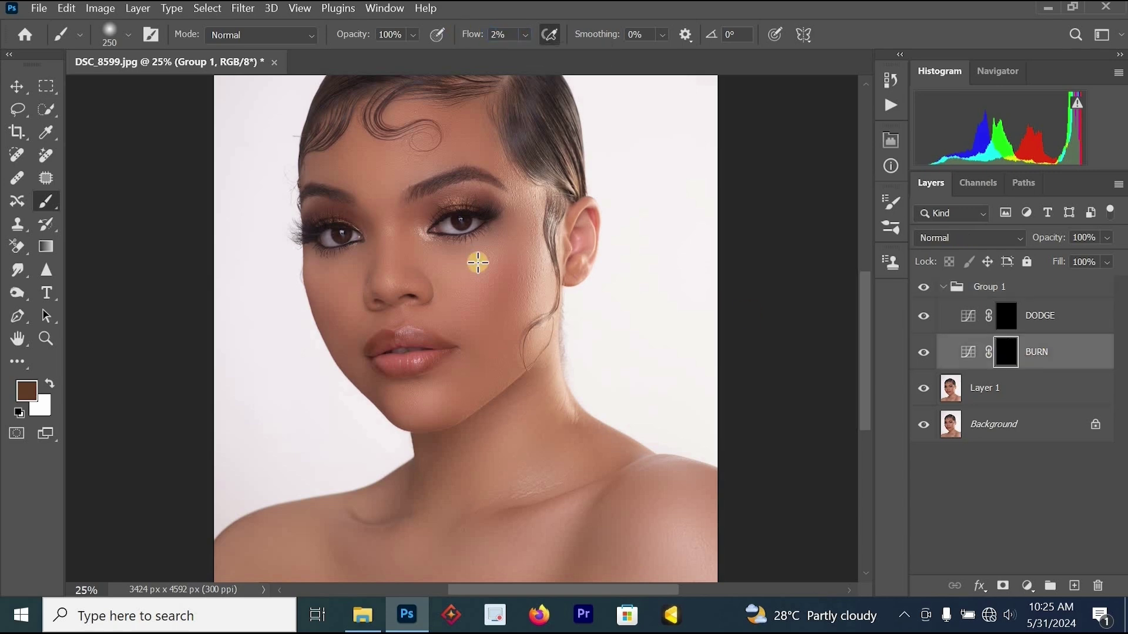
{"action": "key", "text": "d"}
{"action": "left_click", "coordinate": [384, 251]}
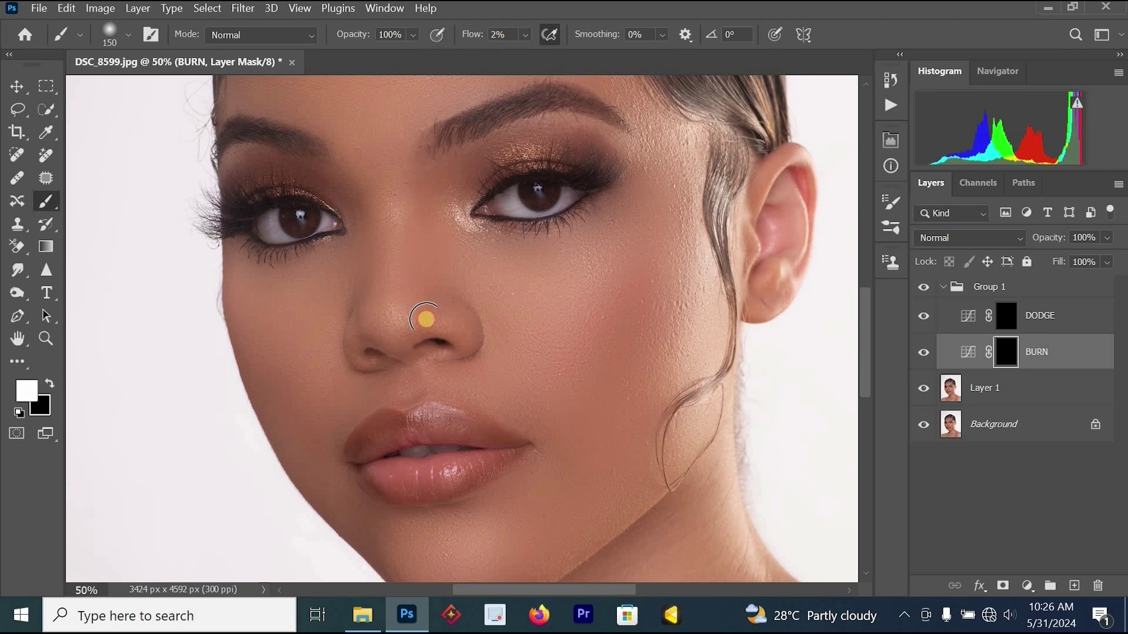
{"action": "mouse_move", "coordinate": [427, 319]}
{"action": "left_mouse_down"}
{"action": "mouse_move", "coordinate": [415, 290]}
{"action": "mouse_move", "coordinate": [438, 162]}
{"action": "mouse_move", "coordinate": [427, 179]}
{"action": "mouse_move", "coordinate": [429, 325]}
{"action": "mouse_move", "coordinate": [410, 229]}
{"action": "mouse_move", "coordinate": [493, 129]}
{"action": "mouse_move", "coordinate": [464, 159]}
{"action": "mouse_move", "coordinate": [425, 300]}
{"action": "mouse_move", "coordinate": [442, 335]}
{"action": "mouse_move", "coordinate": [427, 181]}
{"action": "mouse_move", "coordinate": [474, 143]}
{"action": "mouse_move", "coordinate": [417, 280]}
{"action": "mouse_move", "coordinate": [455, 348]}
{"action": "mouse_move", "coordinate": [510, 261]}
{"action": "left_mouse_up"}
{"action": "key", "text": "space"}
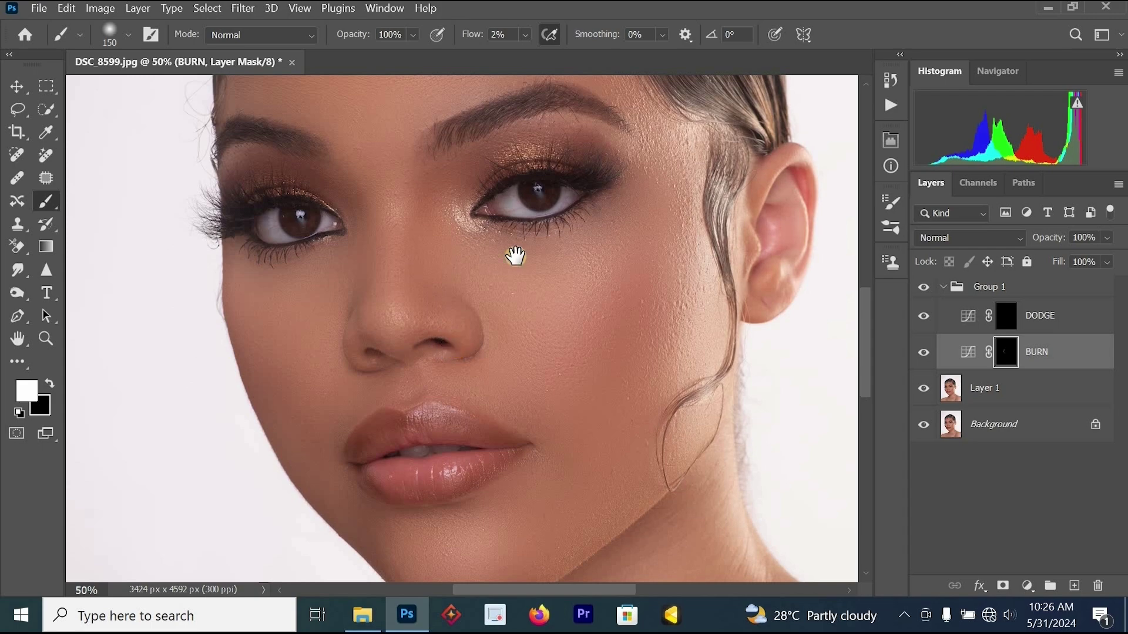
Step: Deepen the shading along the side of the nose bridge on the BURN mask with a 125-pixel brush at 2% flow
{"action": "left_click", "coordinate": [516, 257], "text": "alt"}
{"action": "left_click", "coordinate": [516, 257], "text": "alt"}
{"action": "left_click", "coordinate": [456, 254], "text": "ctrl"}
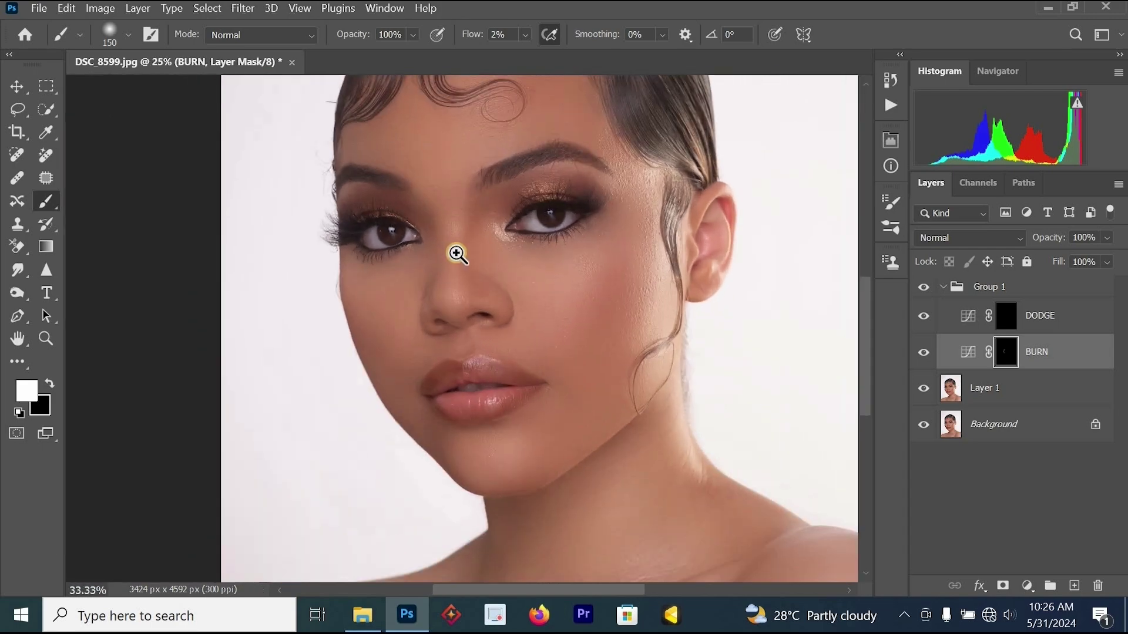
{"action": "left_click", "coordinate": [456, 254], "text": "ctrl"}
{"action": "mouse_move", "coordinate": [499, 195]}
{"action": "left_mouse_down"}
{"action": "mouse_move", "coordinate": [505, 291]}
{"action": "mouse_move", "coordinate": [523, 325]}
{"action": "mouse_move", "coordinate": [491, 175]}
{"action": "mouse_move", "coordinate": [515, 343]}
{"action": "mouse_move", "coordinate": [512, 183]}
{"action": "mouse_move", "coordinate": [508, 242]}
{"action": "mouse_move", "coordinate": [496, 199]}
{"action": "mouse_move", "coordinate": [496, 273]}
{"action": "mouse_move", "coordinate": [534, 336]}
{"action": "mouse_move", "coordinate": [524, 244]}
{"action": "mouse_move", "coordinate": [460, 268]}
{"action": "mouse_move", "coordinate": [404, 201]}
{"action": "mouse_move", "coordinate": [271, 163]}
{"action": "mouse_move", "coordinate": [313, 151]}
{"action": "mouse_move", "coordinate": [252, 168]}
{"action": "mouse_move", "coordinate": [342, 163]}
{"action": "mouse_move", "coordinate": [403, 202]}
{"action": "mouse_move", "coordinate": [428, 296]}
{"action": "mouse_move", "coordinate": [415, 361]}
{"action": "mouse_move", "coordinate": [426, 239]}
{"action": "mouse_move", "coordinate": [390, 183]}
{"action": "mouse_move", "coordinate": [411, 228]}
{"action": "mouse_move", "coordinate": [412, 347]}
{"action": "mouse_move", "coordinate": [432, 282]}
{"action": "mouse_move", "coordinate": [377, 145]}
{"action": "mouse_move", "coordinate": [399, 173]}
{"action": "mouse_move", "coordinate": [435, 301]}
{"action": "mouse_move", "coordinate": [421, 357]}
{"action": "mouse_move", "coordinate": [403, 171]}
{"action": "mouse_move", "coordinate": [348, 131]}
{"action": "mouse_move", "coordinate": [411, 202]}
{"action": "mouse_move", "coordinate": [413, 356]}
{"action": "left_mouse_up"}
{"action": "left_click", "coordinate": [426, 222], "text": "ctrl"}
{"action": "key", "text": "bracketleft"}
{"action": "left_click", "coordinate": [456, 360], "text": "alt"}
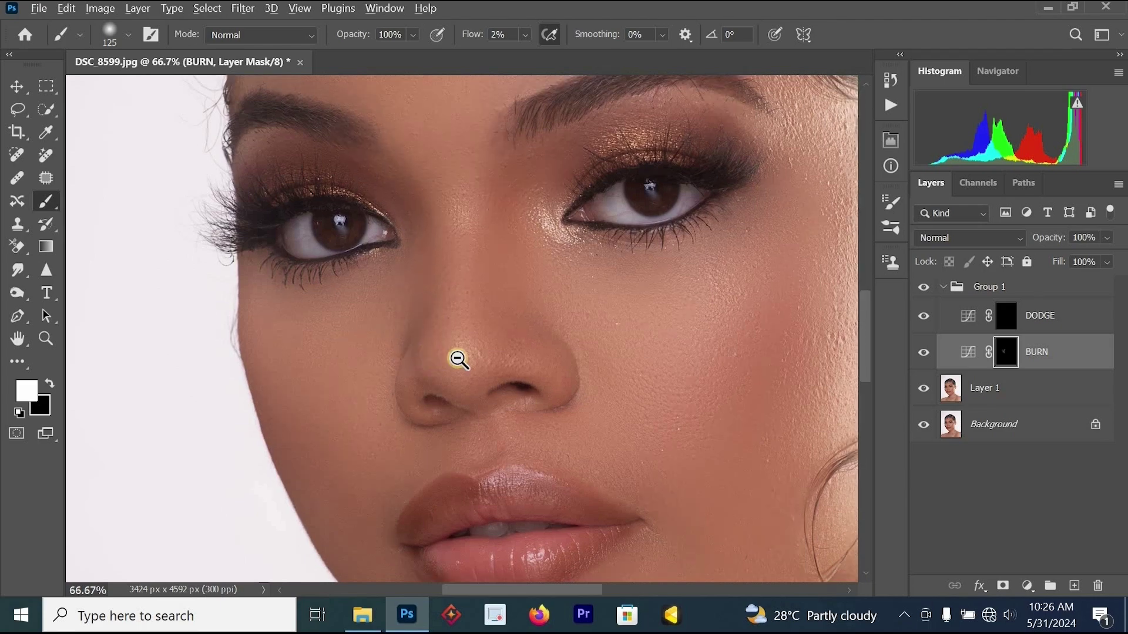
{"action": "left_click", "coordinate": [456, 360], "text": "alt"}
{"action": "left_click", "coordinate": [498, 327], "text": "ctrl"}
{"action": "mouse_move", "coordinate": [390, 232]}
{"action": "left_mouse_down"}
{"action": "mouse_move", "coordinate": [264, 202]}
{"action": "mouse_move", "coordinate": [559, 234]}
{"action": "mouse_move", "coordinate": [478, 219]}
{"action": "mouse_move", "coordinate": [477, 410]}
{"action": "left_mouse_up"}
{"action": "key", "text": "space"}
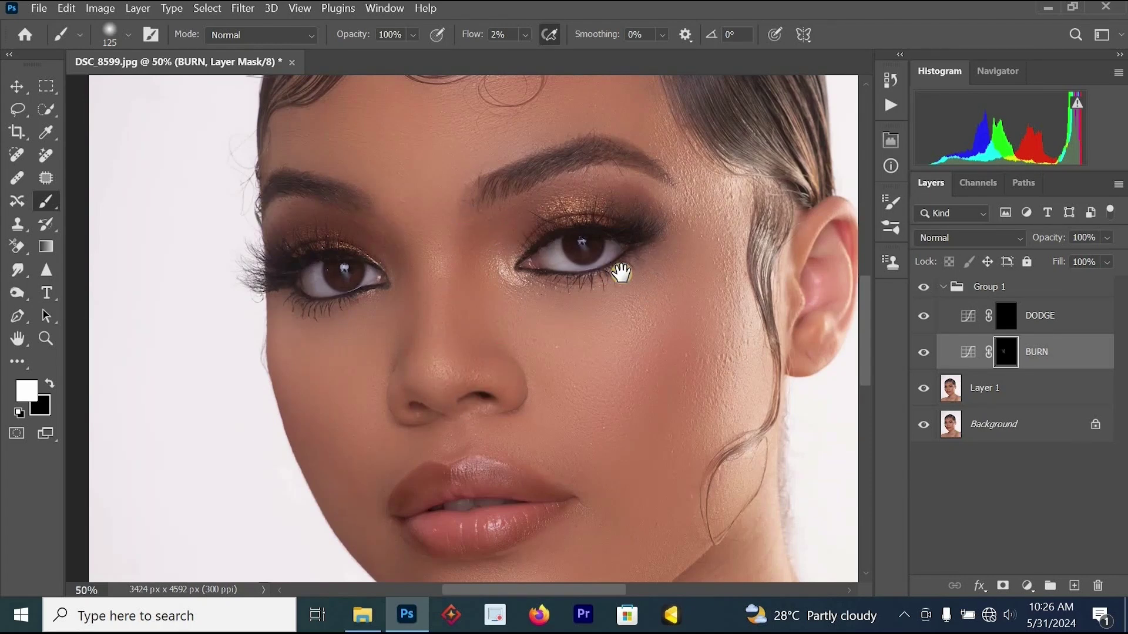
Step: Burn the upper eyelid beneath the eyebrow nearest the ear with the 125-pixel brush at 2% flow
{"action": "left_click", "coordinate": [623, 275], "text": "alt"}
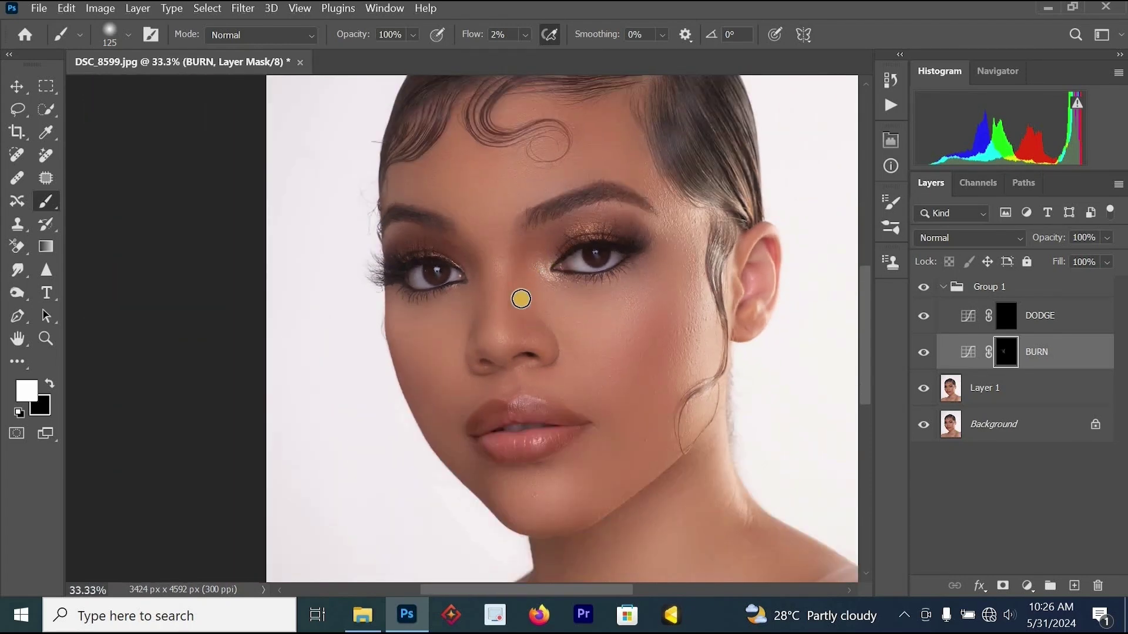
{"action": "left_click_drag", "start_coordinate": [551, 238], "coordinate": [563, 227]}
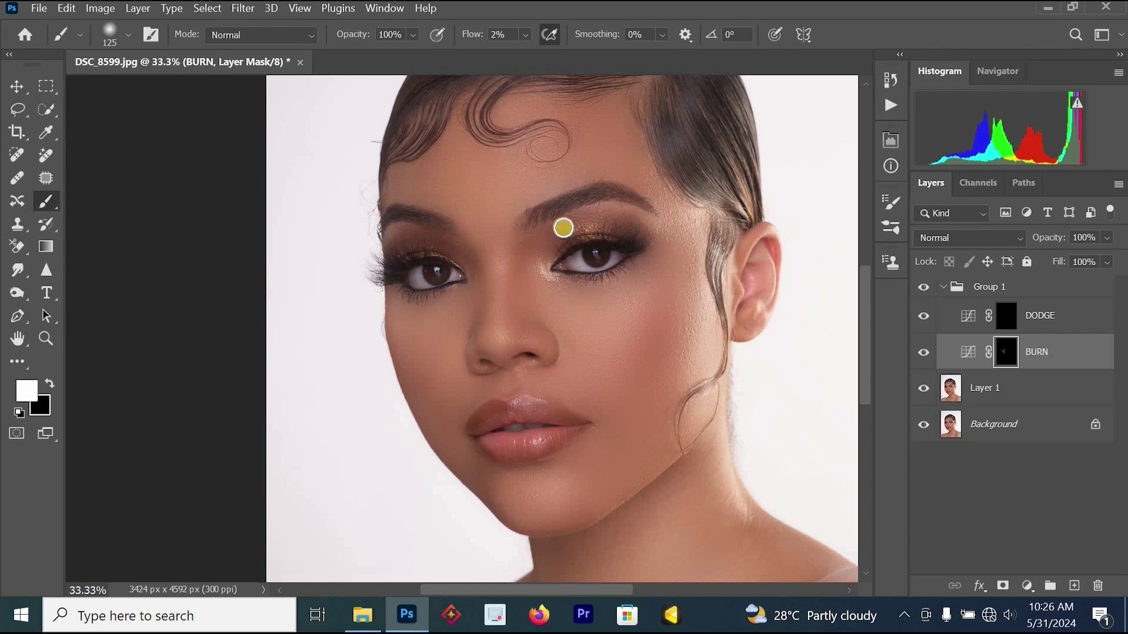
{"action": "left_click_drag", "start_coordinate": [651, 237], "coordinate": [583, 228]}
Step: Burn around the lips on the BURN mask with a 100-pixel brush at 2% flow
{"action": "left_click", "coordinate": [639, 344], "text": "alt"}
{"action": "left_click", "coordinate": [640, 347], "text": "alt"}
{"action": "left_click_drag", "start_coordinate": [641, 422], "coordinate": [592, 272]}
{"action": "left_click", "coordinate": [557, 264], "text": "ctrl"}
{"action": "left_click", "coordinate": [540, 196], "text": "ctrl"}
{"action": "left_click", "coordinate": [539, 194], "text": "ctrl"}
{"action": "left_click", "coordinate": [540, 195], "text": "ctrl"}
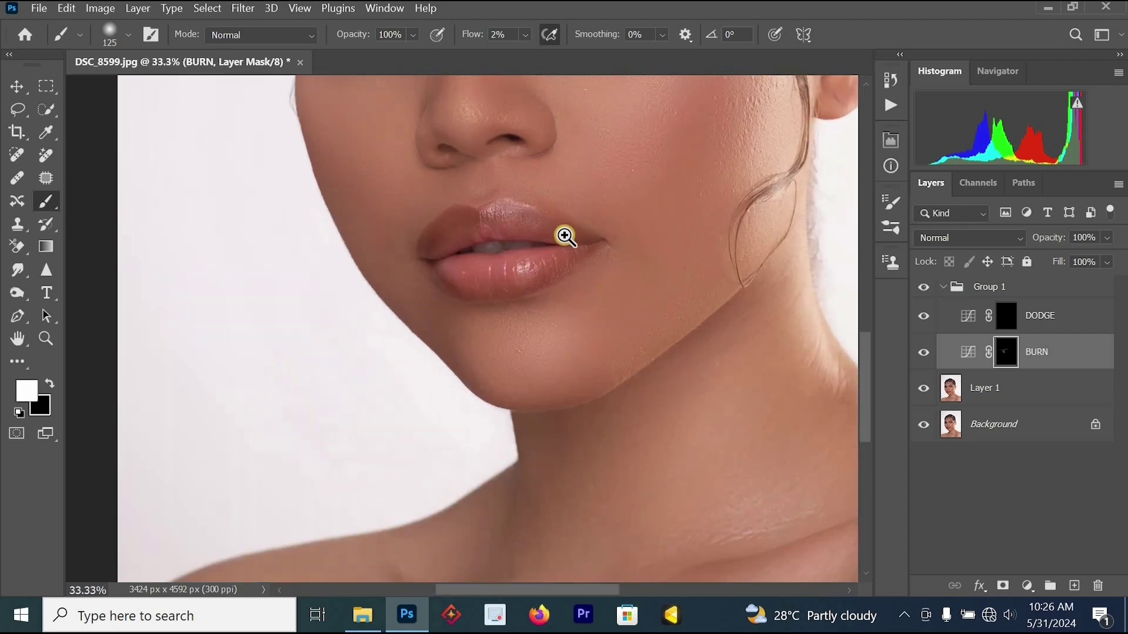
{"action": "mouse_move", "coordinate": [565, 238]}
{"action": "left_mouse_down"}
{"action": "mouse_move", "coordinate": [623, 260]}
{"action": "mouse_move", "coordinate": [478, 227]}
{"action": "mouse_move", "coordinate": [418, 240]}
{"action": "mouse_move", "coordinate": [394, 272]}
{"action": "mouse_move", "coordinate": [428, 231]}
{"action": "mouse_move", "coordinate": [517, 223]}
{"action": "mouse_move", "coordinate": [601, 254]}
{"action": "mouse_move", "coordinate": [498, 223]}
{"action": "mouse_move", "coordinate": [443, 226]}
{"action": "mouse_move", "coordinate": [398, 282]}
{"action": "mouse_move", "coordinate": [467, 238]}
{"action": "mouse_move", "coordinate": [513, 228]}
{"action": "mouse_move", "coordinate": [606, 260]}
{"action": "mouse_move", "coordinate": [598, 283]}
{"action": "mouse_move", "coordinate": [482, 314]}
{"action": "mouse_move", "coordinate": [412, 303]}
{"action": "mouse_move", "coordinate": [524, 320]}
{"action": "mouse_move", "coordinate": [505, 317]}
{"action": "mouse_move", "coordinate": [556, 302]}
{"action": "mouse_move", "coordinate": [588, 271]}
{"action": "mouse_move", "coordinate": [494, 309]}
{"action": "mouse_move", "coordinate": [400, 310]}
{"action": "left_mouse_up"}
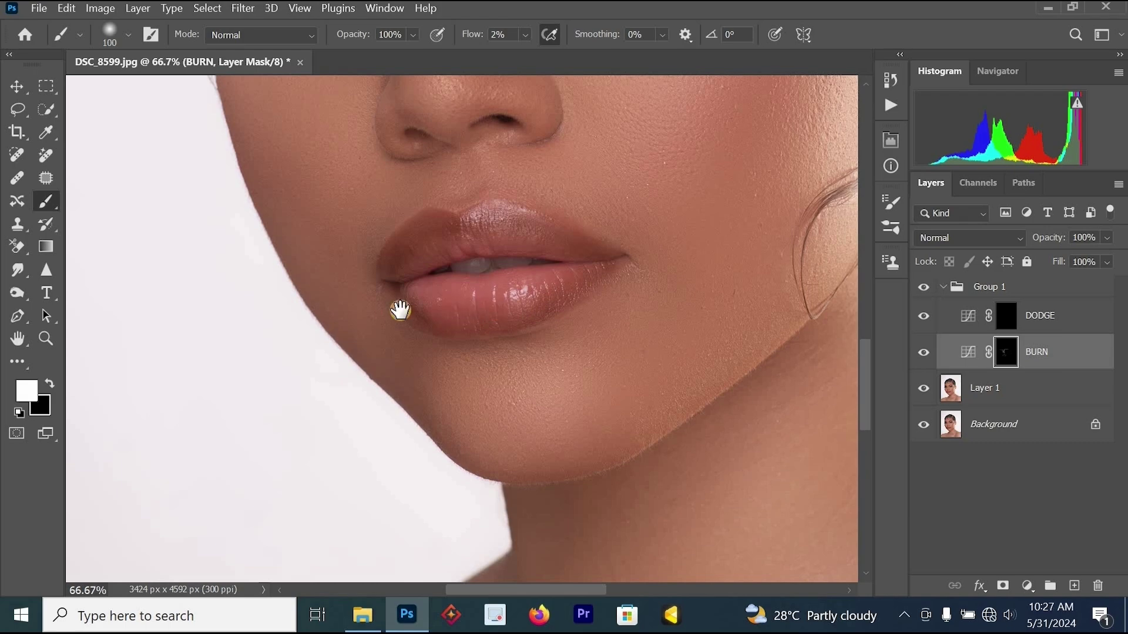
{"action": "left_click", "coordinate": [400, 310], "text": "alt"}
{"action": "left_click", "coordinate": [400, 310], "text": "alt"}
{"action": "left_click", "coordinate": [400, 310], "text": "alt"}
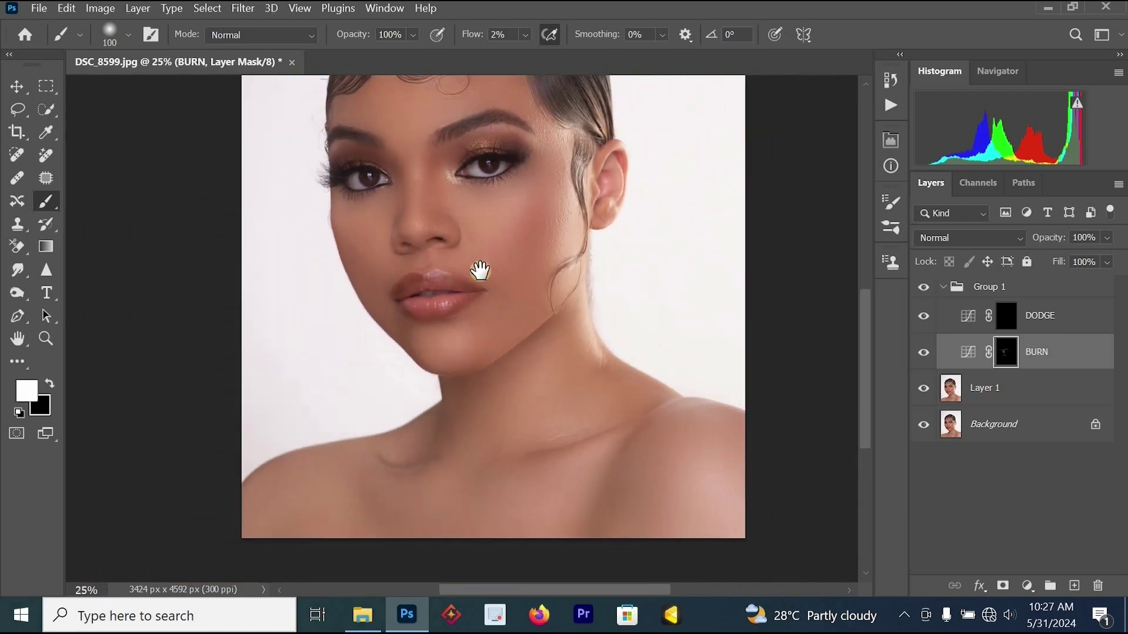
Step: Burn along both collarbones and the side of the neck on the BURN mask with a 150-pixel brush at 2% flow
{"action": "left_click_drag", "start_coordinate": [479, 270], "coordinate": [472, 332]}
{"action": "left_click", "coordinate": [538, 499], "text": "ctrl"}
{"action": "left_click", "coordinate": [541, 529], "text": "ctrl"}
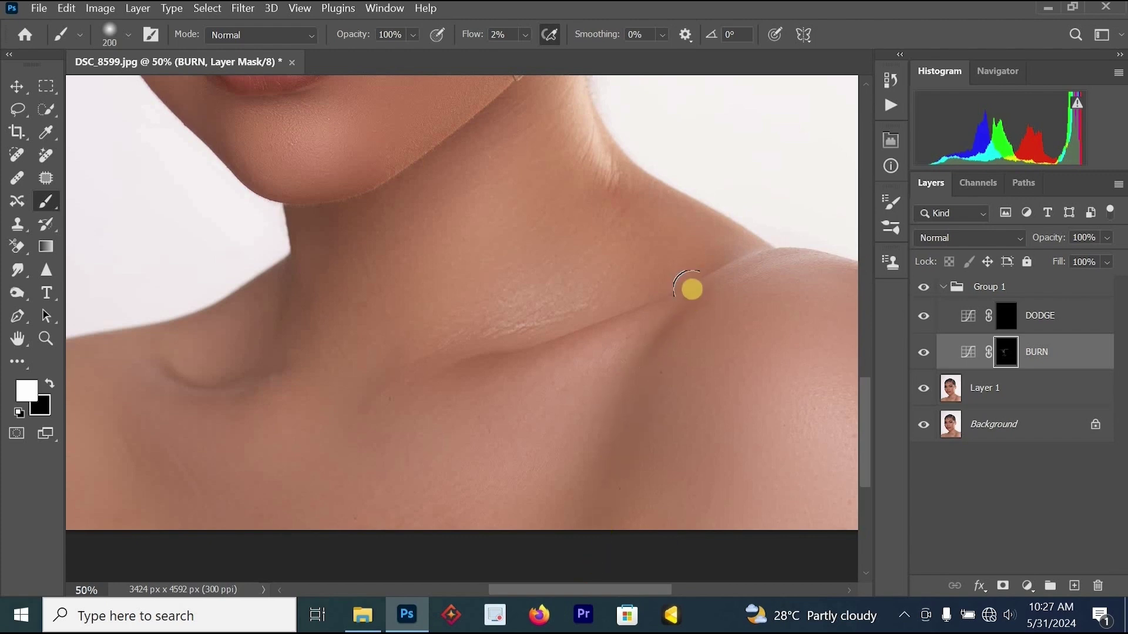
{"action": "mouse_move", "coordinate": [697, 273]}
{"action": "left_mouse_down"}
{"action": "mouse_move", "coordinate": [595, 332]}
{"action": "mouse_move", "coordinate": [424, 383]}
{"action": "left_mouse_up"}
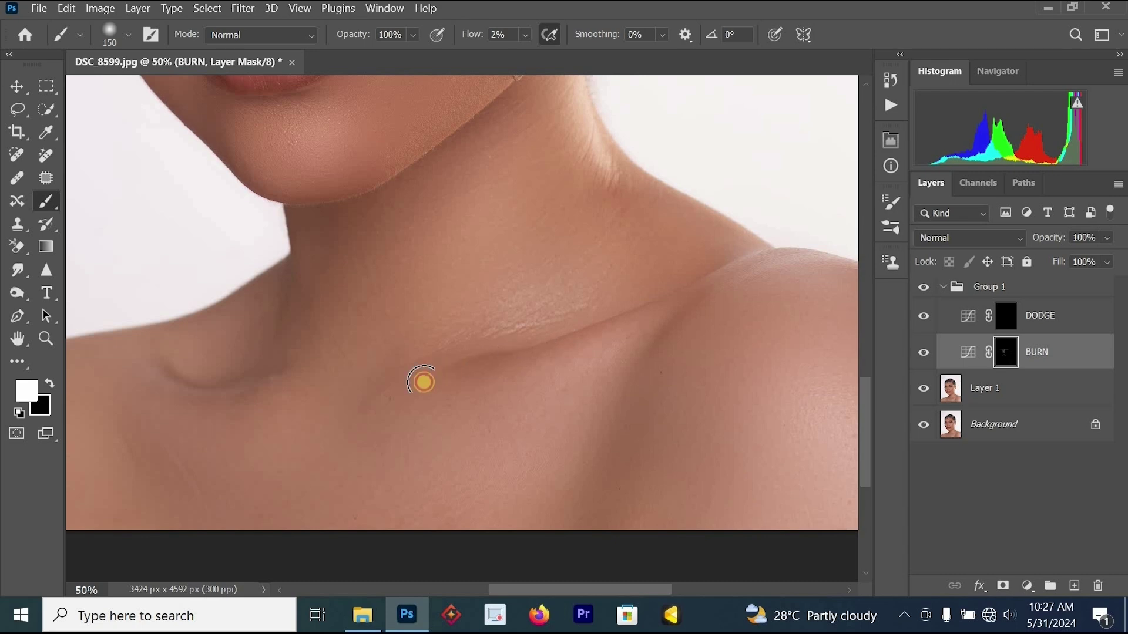
{"action": "mouse_move", "coordinate": [279, 382]}
{"action": "left_mouse_down"}
{"action": "mouse_move", "coordinate": [140, 373]}
{"action": "mouse_move", "coordinate": [148, 361]}
{"action": "left_mouse_up"}
{"action": "left_click_drag", "start_coordinate": [305, 257], "coordinate": [282, 357]}
{"action": "key", "text": "space"}
{"action": "left_click", "coordinate": [468, 303], "text": "alt"}
{"action": "left_click", "coordinate": [469, 304], "text": "alt"}
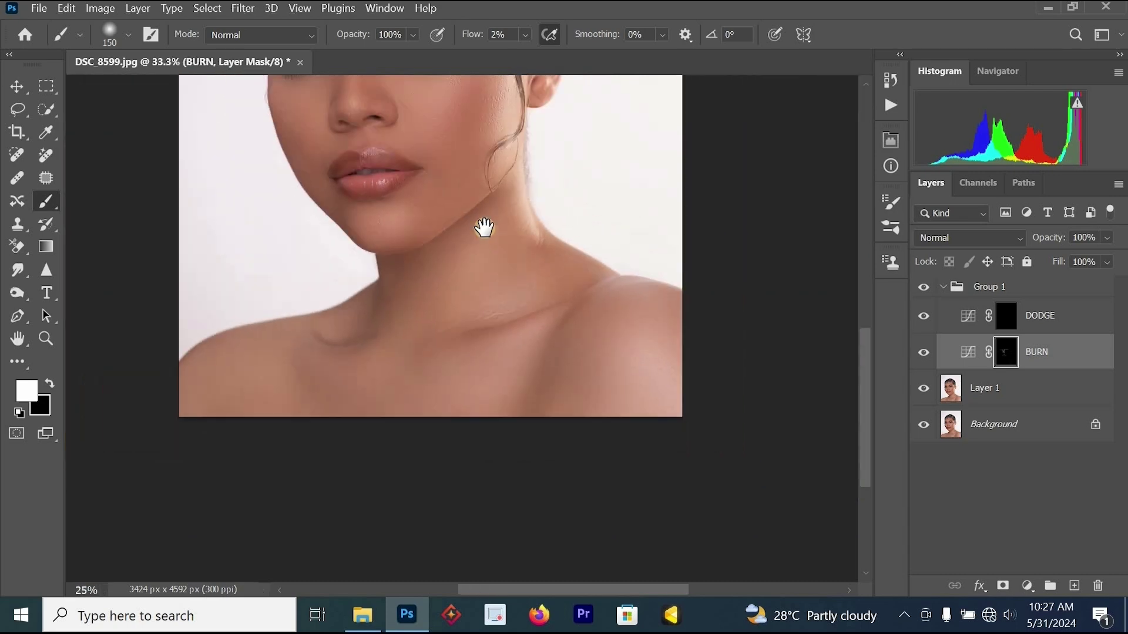
Step: Reduce the BURN layer's opacity to 73%
{"action": "left_click_drag", "start_coordinate": [489, 264], "coordinate": [529, 496]}
{"action": "left_click_drag", "start_coordinate": [552, 405], "coordinate": [585, 277]}
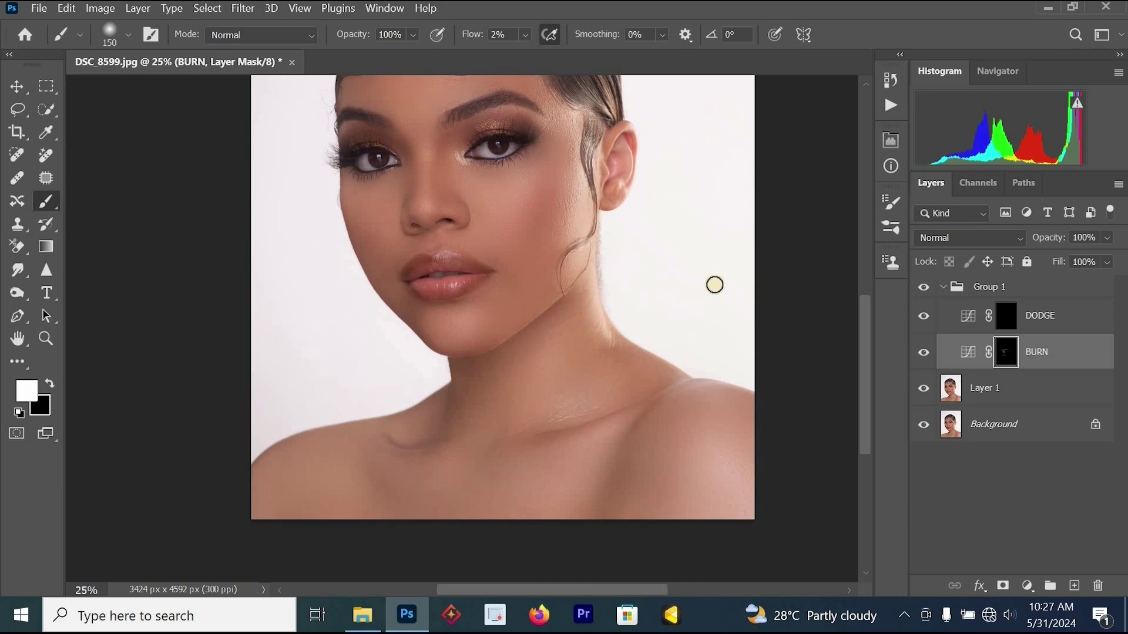
{"action": "left_click", "coordinate": [1112, 239]}
{"action": "left_click", "coordinate": [1094, 257]}
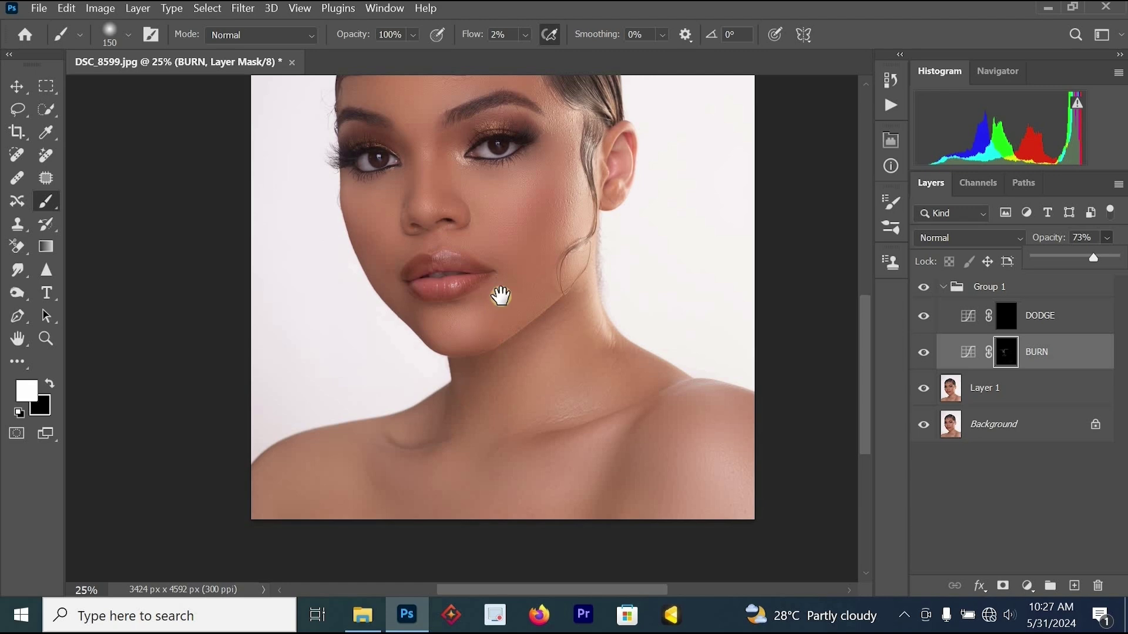
{"action": "left_click_drag", "start_coordinate": [501, 296], "coordinate": [506, 430]}
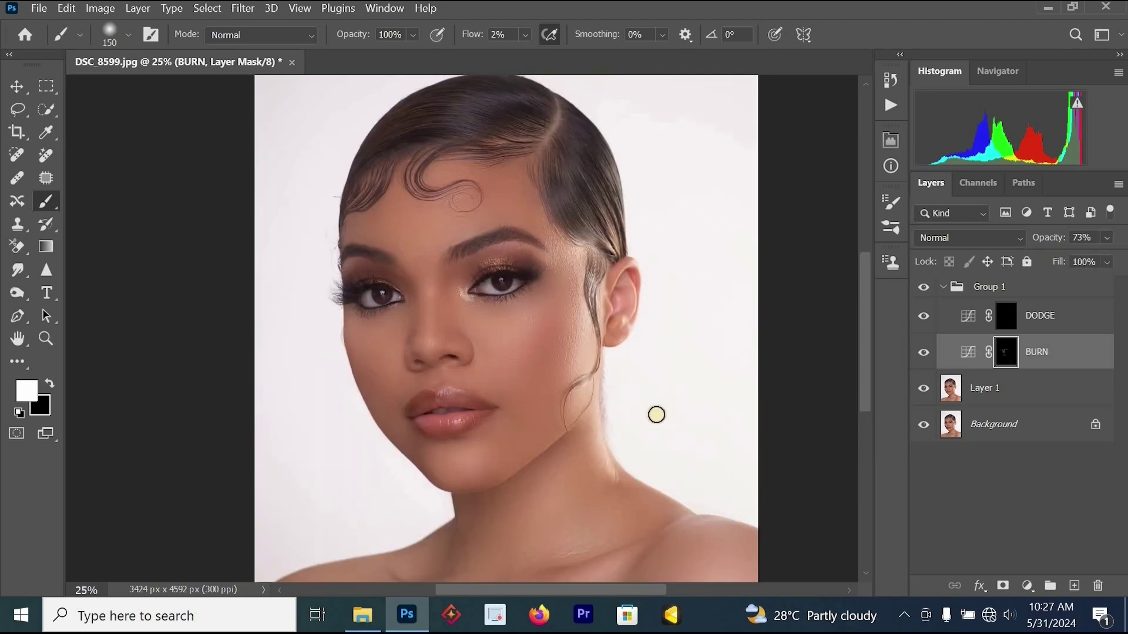
Step: Highlight the nose bridge by painting white on the DODGE mask with a 150-pixel brush at 2% flow
{"action": "left_click", "coordinate": [1010, 319]}
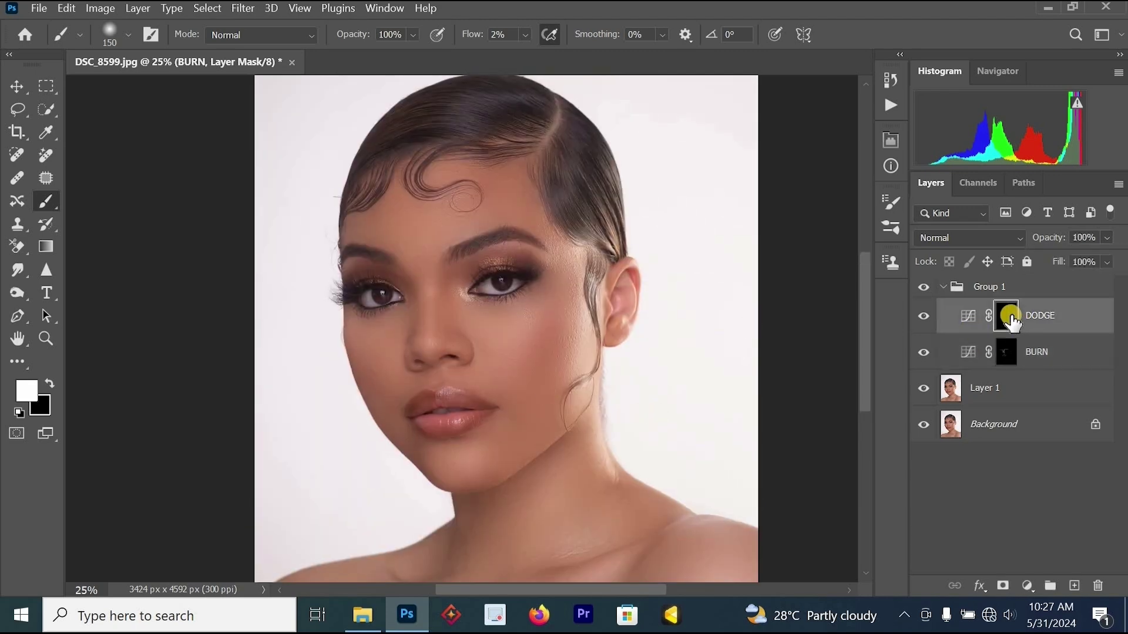
{"action": "left_click", "coordinate": [417, 316]}
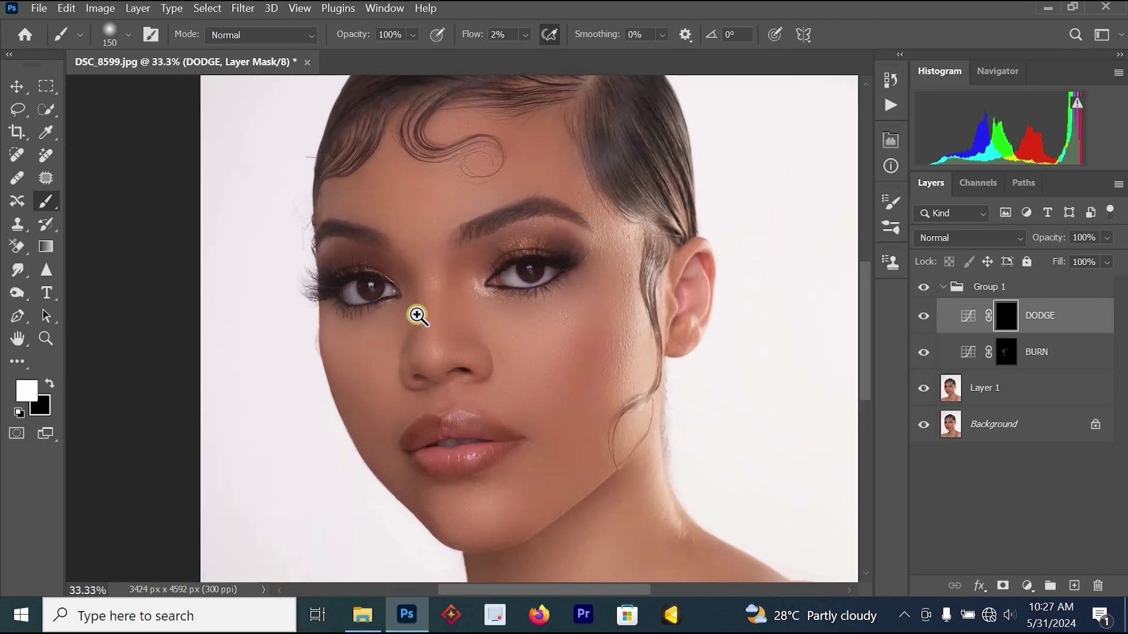
{"action": "left_click", "coordinate": [416, 314]}
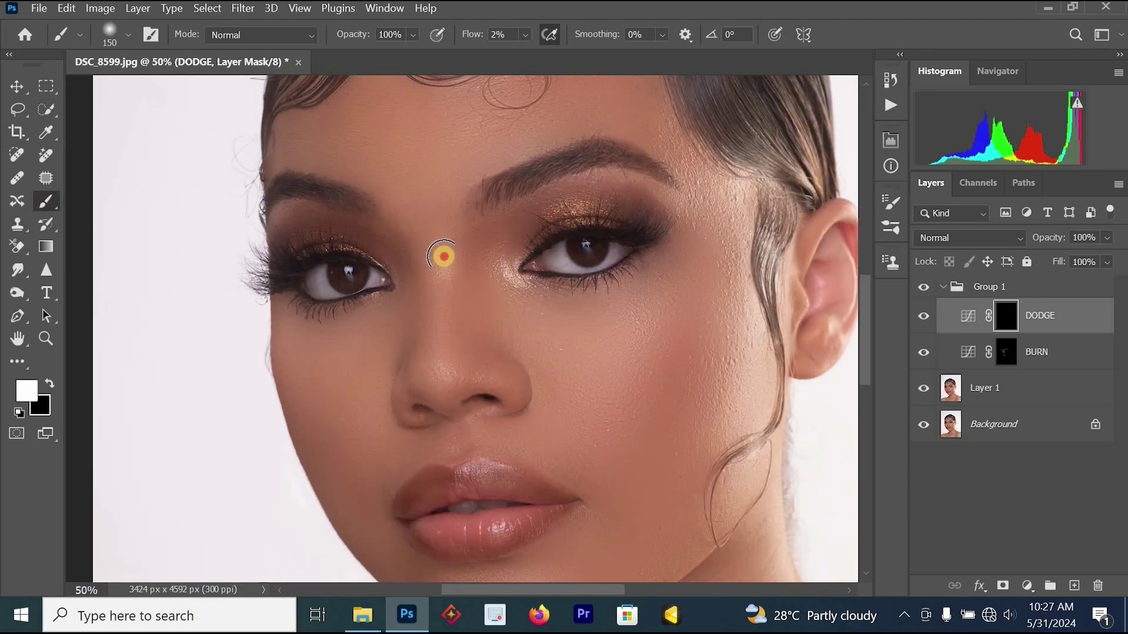
{"action": "left_click_drag", "start_coordinate": [444, 257], "coordinate": [453, 353]}
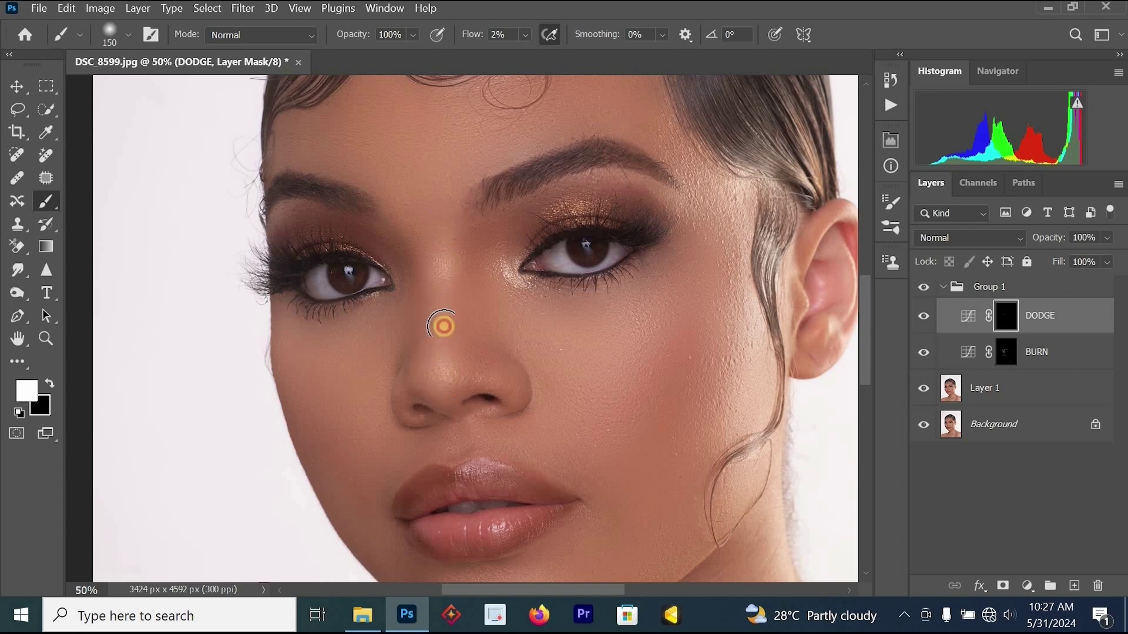
Step: Dodge the chin, and the upper chest below the collarbone with a 400-pixel brush at 2% flow, on the DODGE mask
{"action": "left_click", "coordinate": [604, 341], "text": "alt"}
{"action": "left_click_drag", "start_coordinate": [578, 373], "coordinate": [484, 165]}
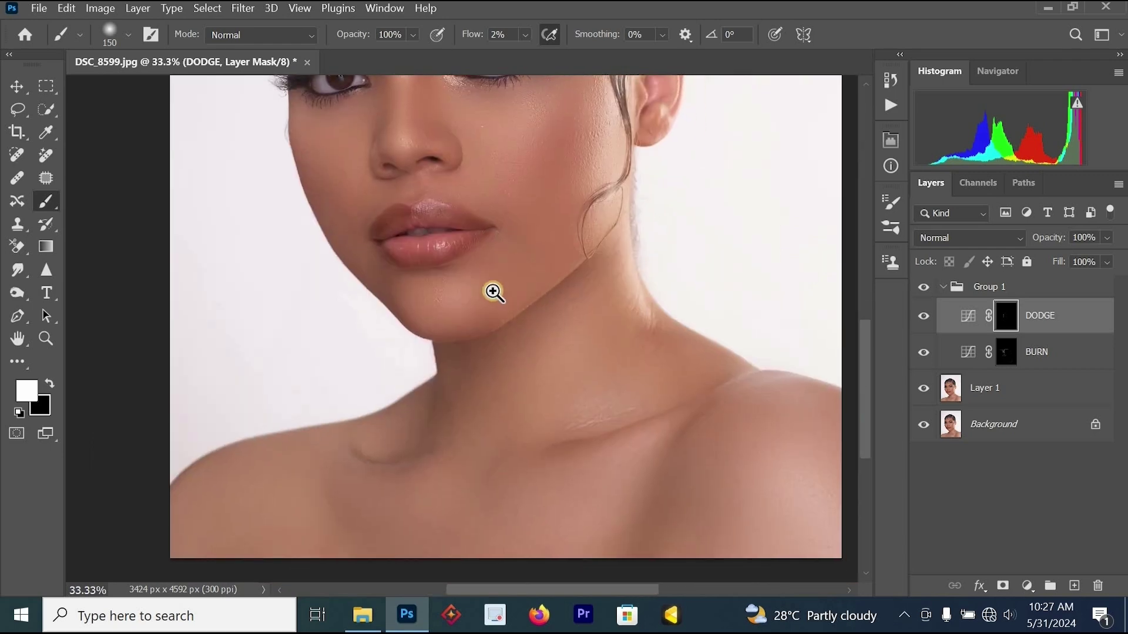
{"action": "left_click", "coordinate": [462, 297], "text": "ctrl"}
{"action": "left_click", "coordinate": [420, 314]}
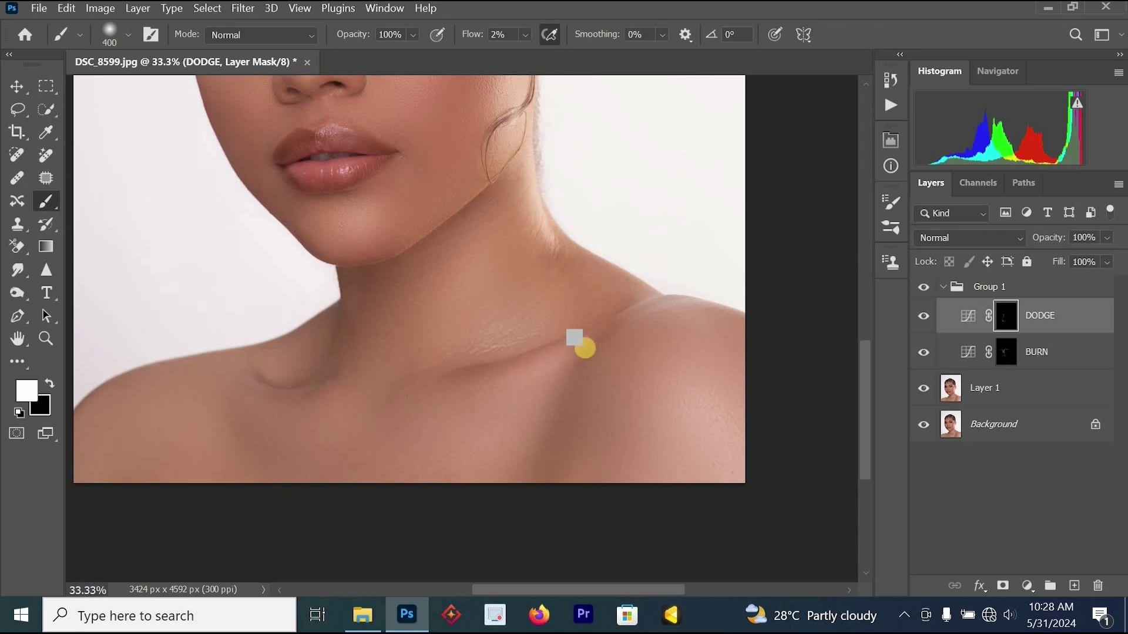
{"action": "mouse_move", "coordinate": [468, 408]}
{"action": "left_mouse_down"}
{"action": "mouse_move", "coordinate": [591, 344]}
{"action": "mouse_move", "coordinate": [520, 400]}
{"action": "left_mouse_up"}
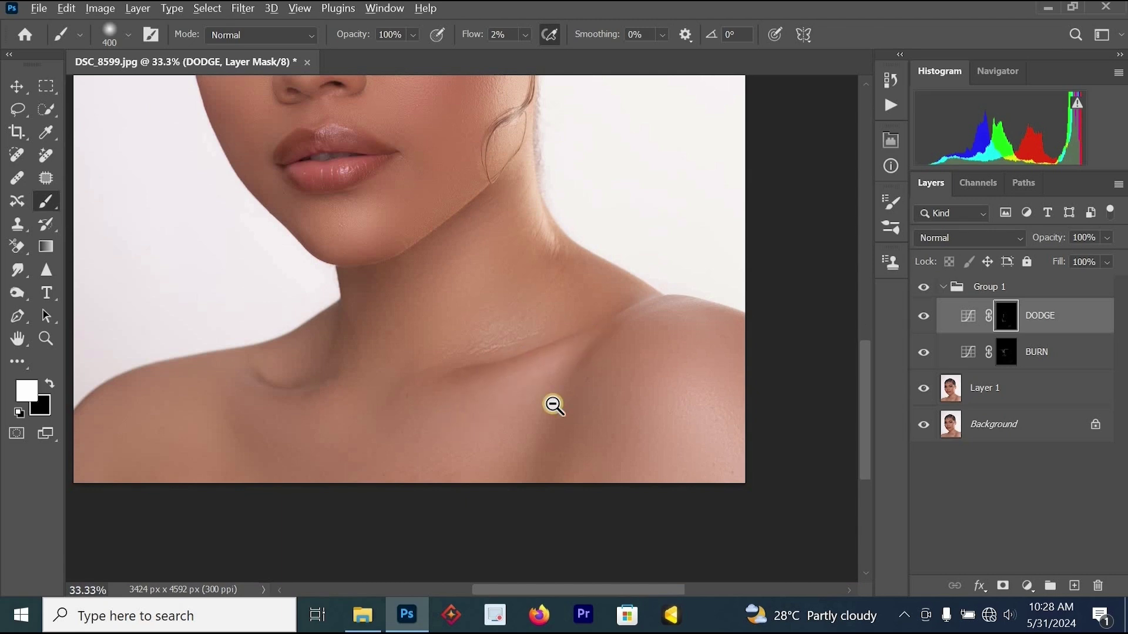
Step: Reduce the DODGE layer's opacity to 55%
{"action": "left_click", "coordinate": [554, 405], "text": "alt"}
{"action": "left_click_drag", "start_coordinate": [513, 276], "coordinate": [622, 556]}
{"action": "left_click", "coordinate": [586, 429], "text": "ctrl"}
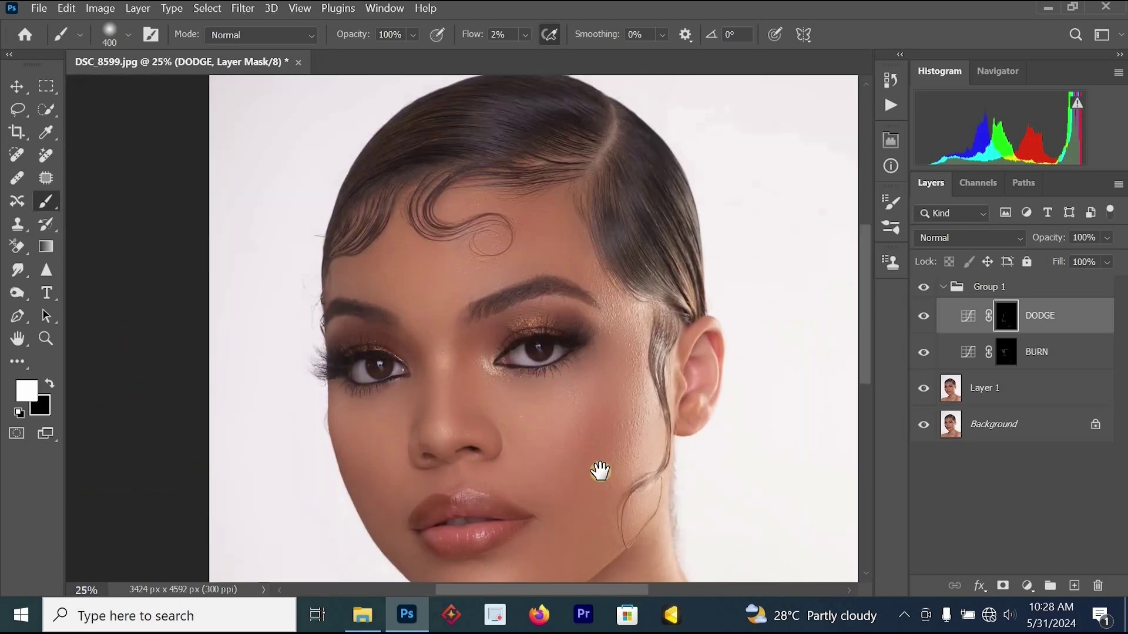
{"action": "left_click_drag", "start_coordinate": [599, 470], "coordinate": [584, 380]}
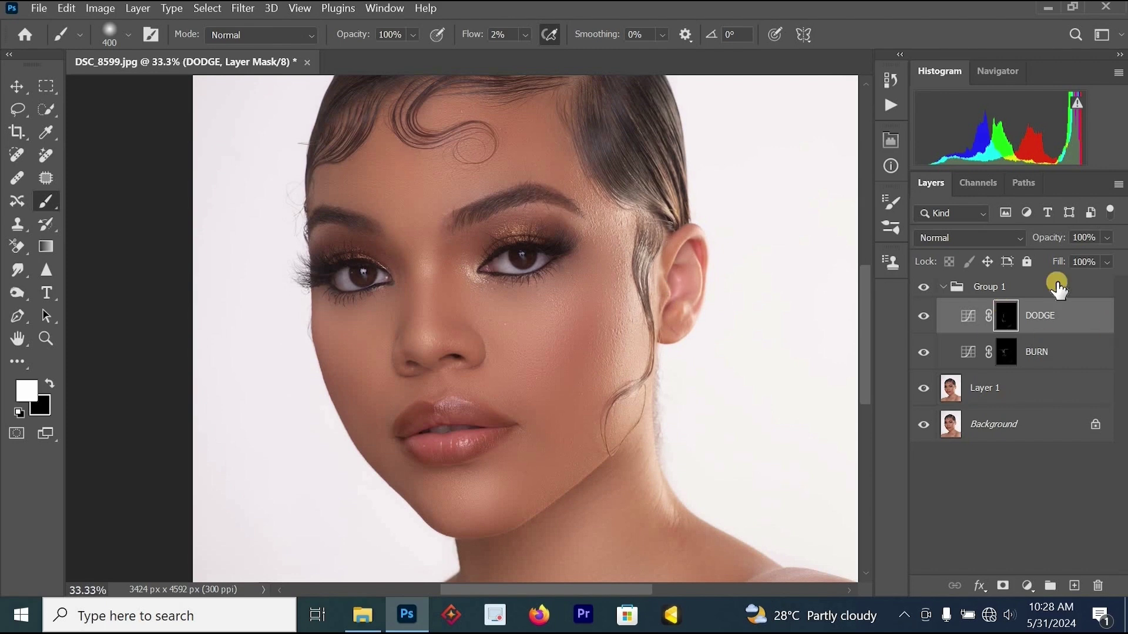
{"action": "left_click", "coordinate": [1072, 318]}
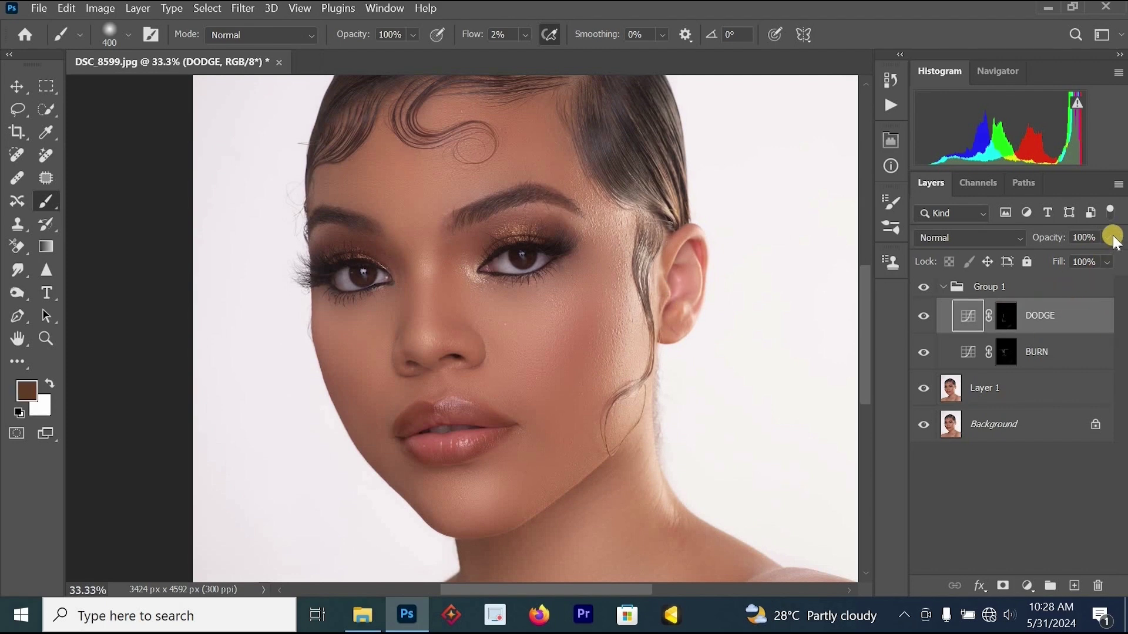
{"action": "left_click", "coordinate": [1106, 237]}
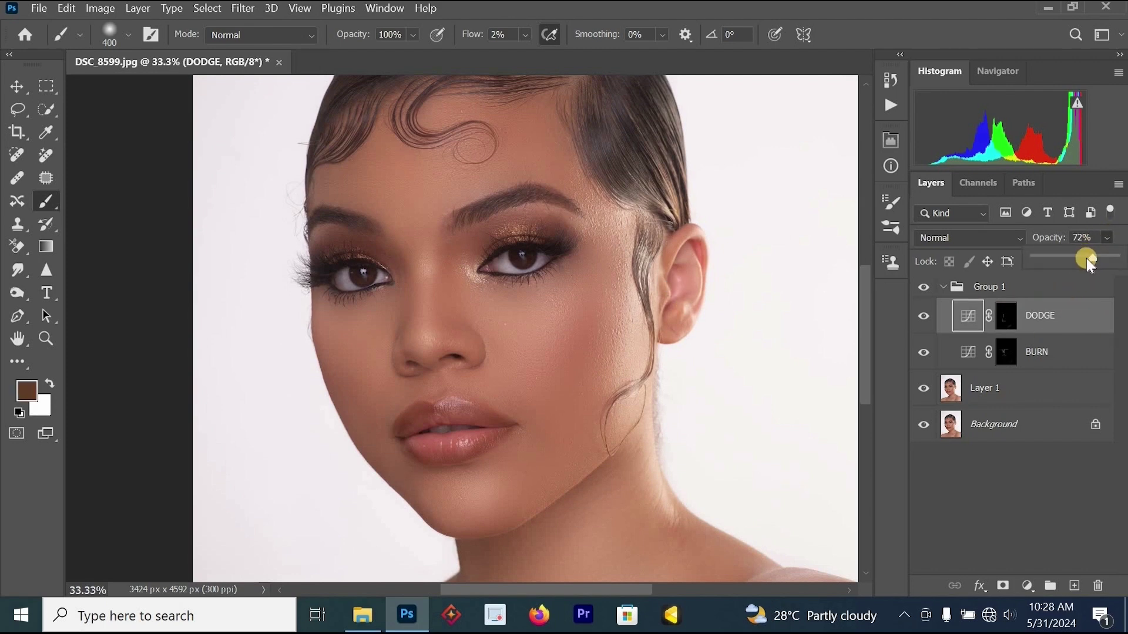
{"action": "left_click_drag", "start_coordinate": [1080, 258], "coordinate": [1083, 259]}
{"action": "left_click", "coordinate": [738, 273], "text": "alt"}
{"action": "left_click", "coordinate": [717, 320], "text": "alt"}
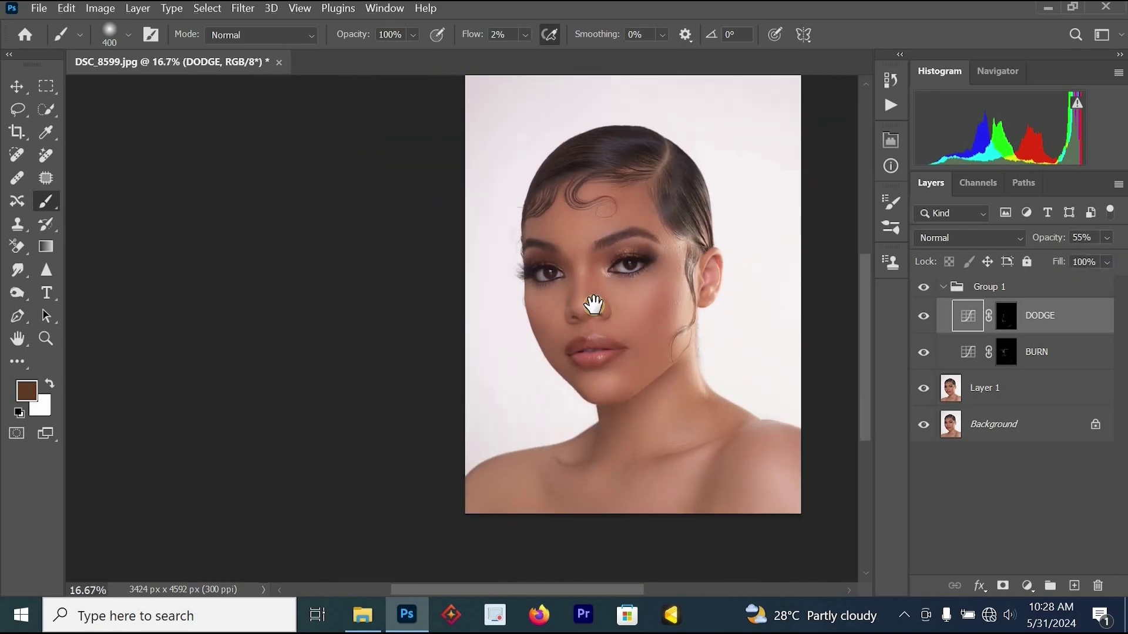
Step: Merge Group 1, including the DODGE and BURN layers, with Layer 1 into a single layer above the Background
{"action": "left_click_drag", "start_coordinate": [591, 305], "coordinate": [501, 269]}
{"action": "left_click", "coordinate": [639, 277], "text": "ctrl"}
{"action": "left_click_drag", "start_coordinate": [645, 284], "coordinate": [632, 298]}
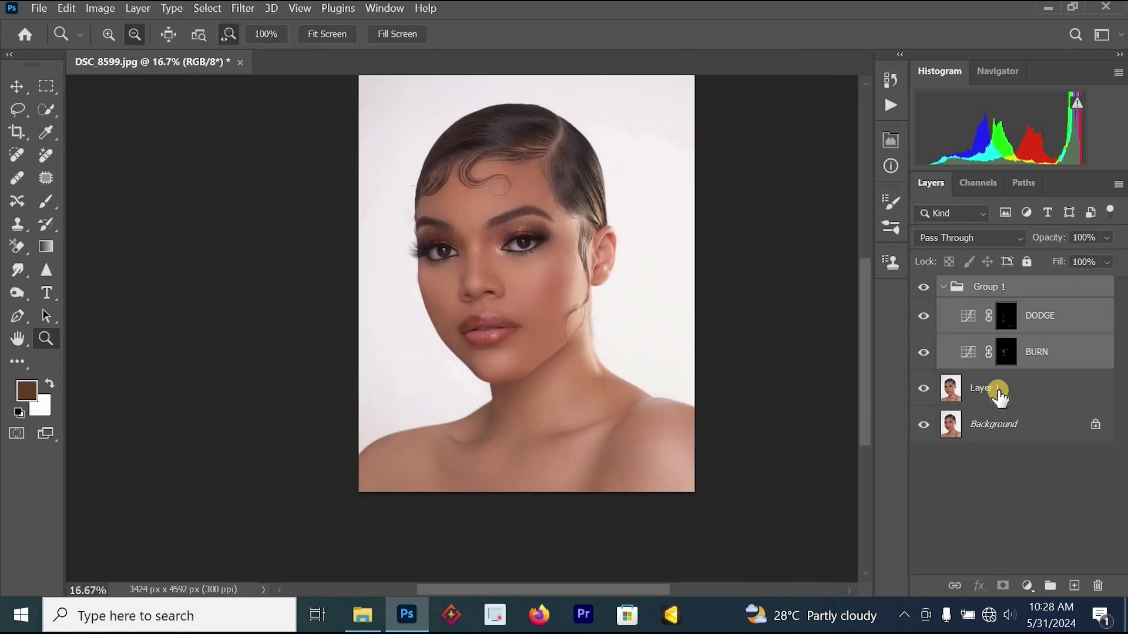
{"action": "left_click", "coordinate": [998, 390], "text": "ctrl"}
{"action": "key", "text": "e"}
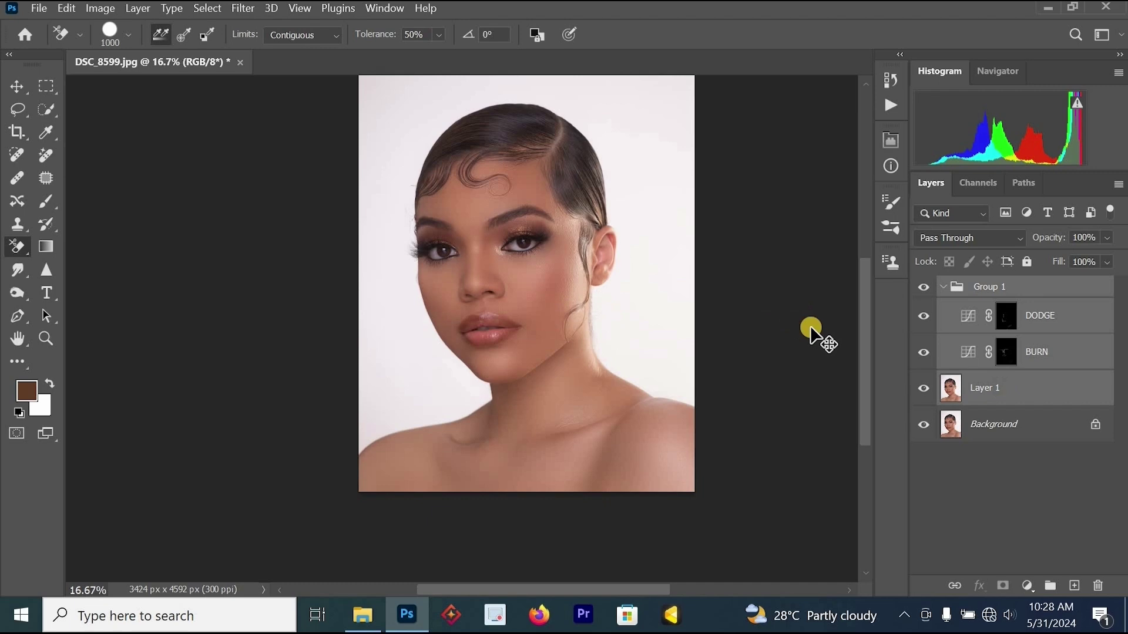
{"action": "key", "text": "ctrl+e"}
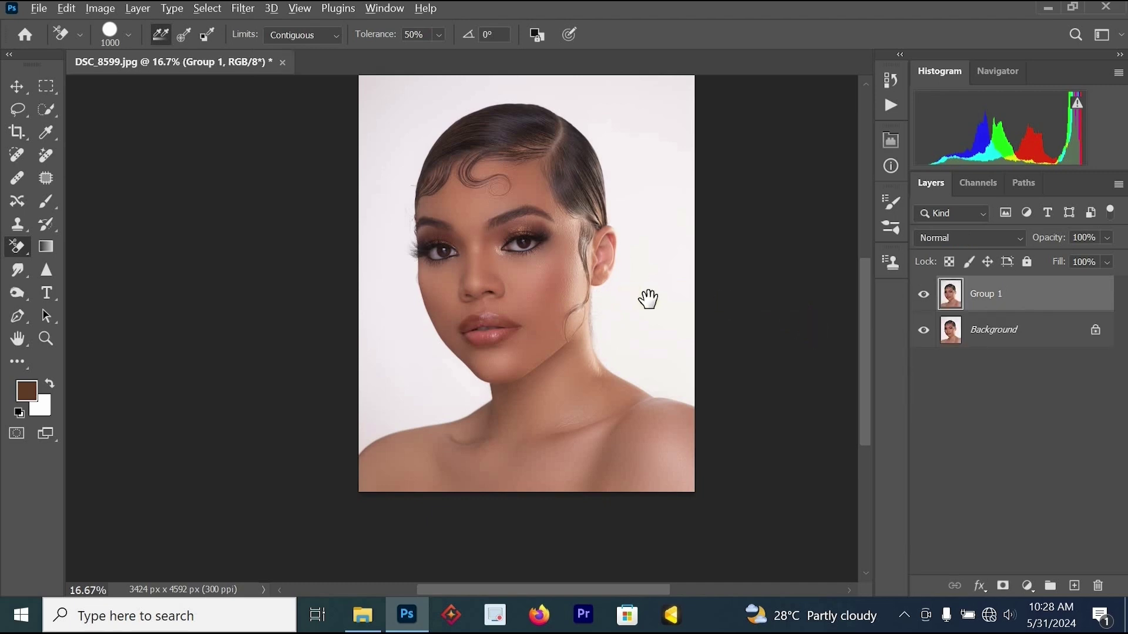
{"action": "left_click_drag", "start_coordinate": [615, 338], "coordinate": [608, 379]}
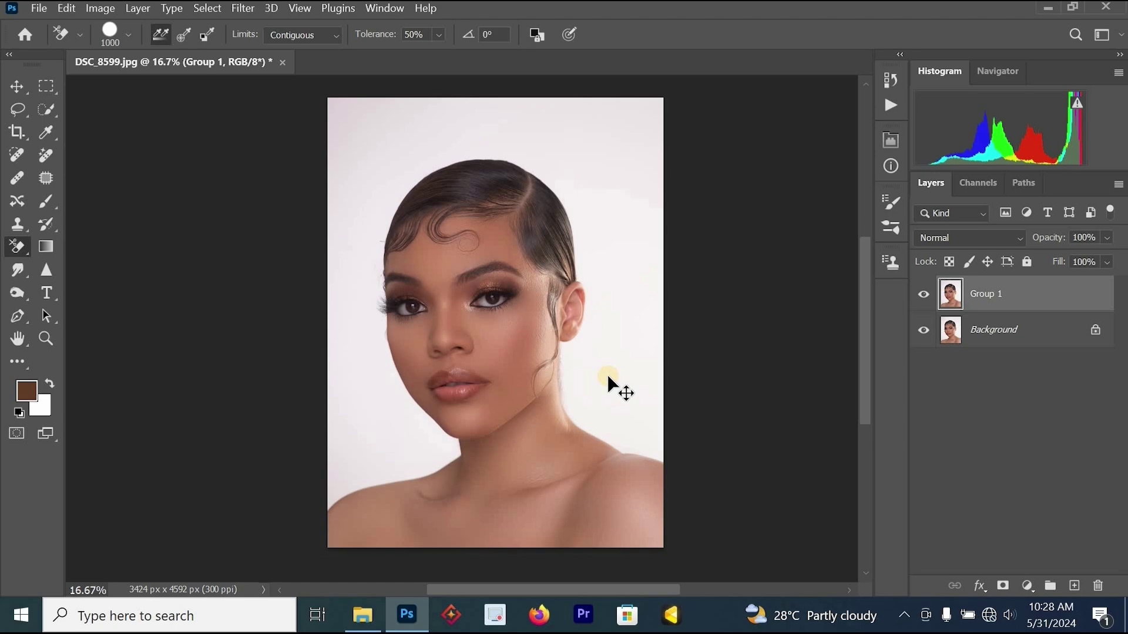
Step: Save a copy of the retouched portrait as DSC_8599 copy in Photoshop (PSD) format with layers in the MAKE A VIDEO folder
{"action": "key", "text": "ctrl+alt+s"}
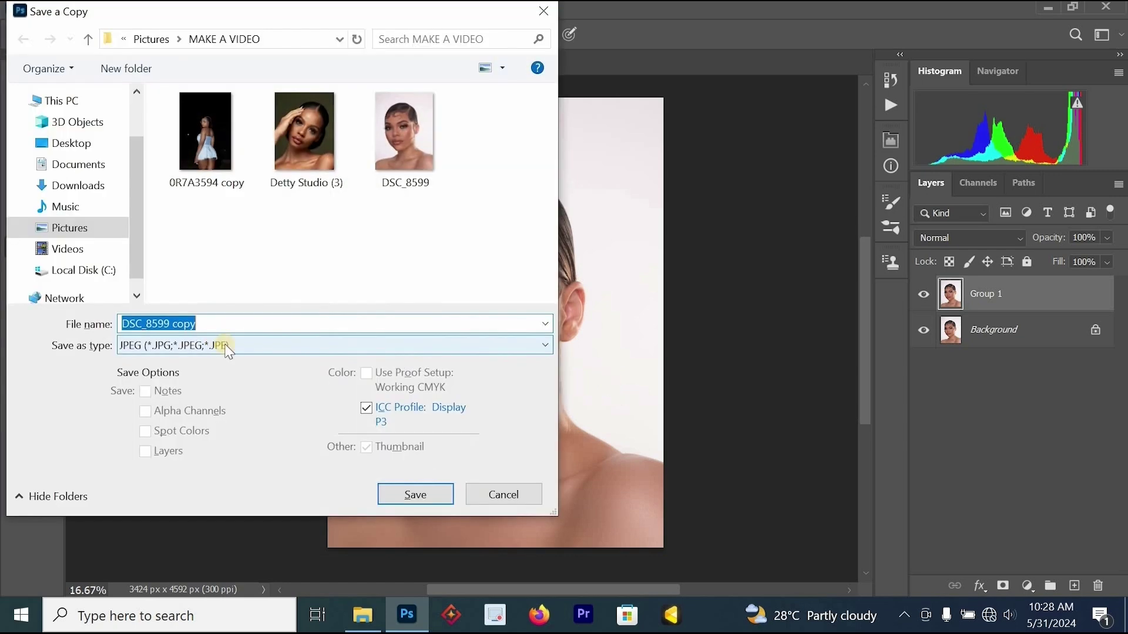
{"action": "left_click", "coordinate": [223, 347]}
{"action": "left_click", "coordinate": [245, 7]}
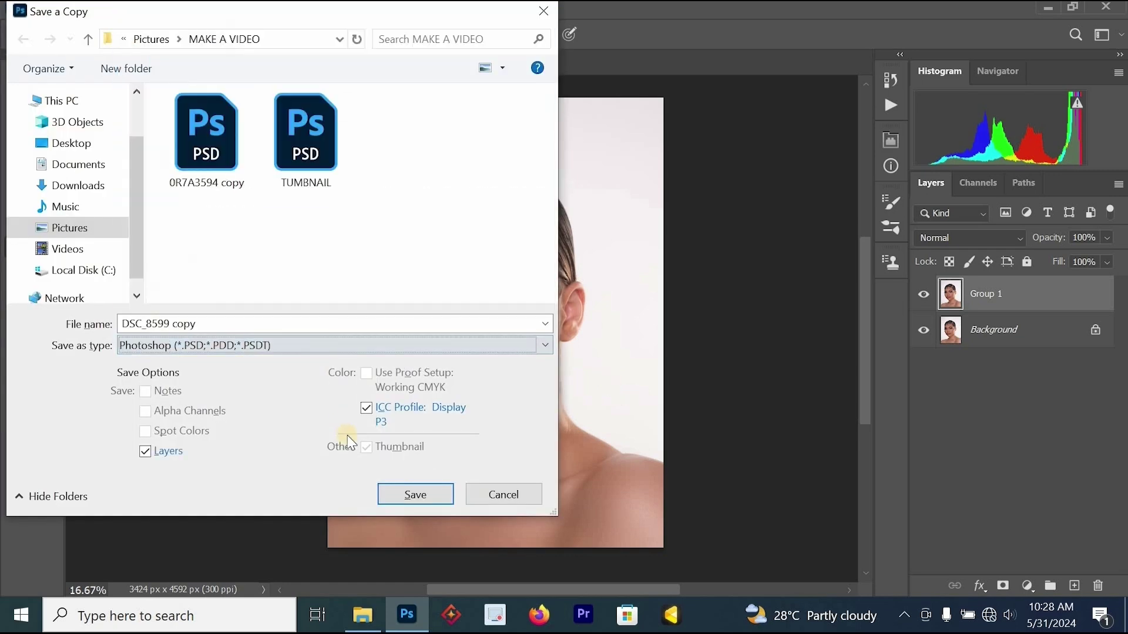
{"action": "left_click", "coordinate": [415, 492]}
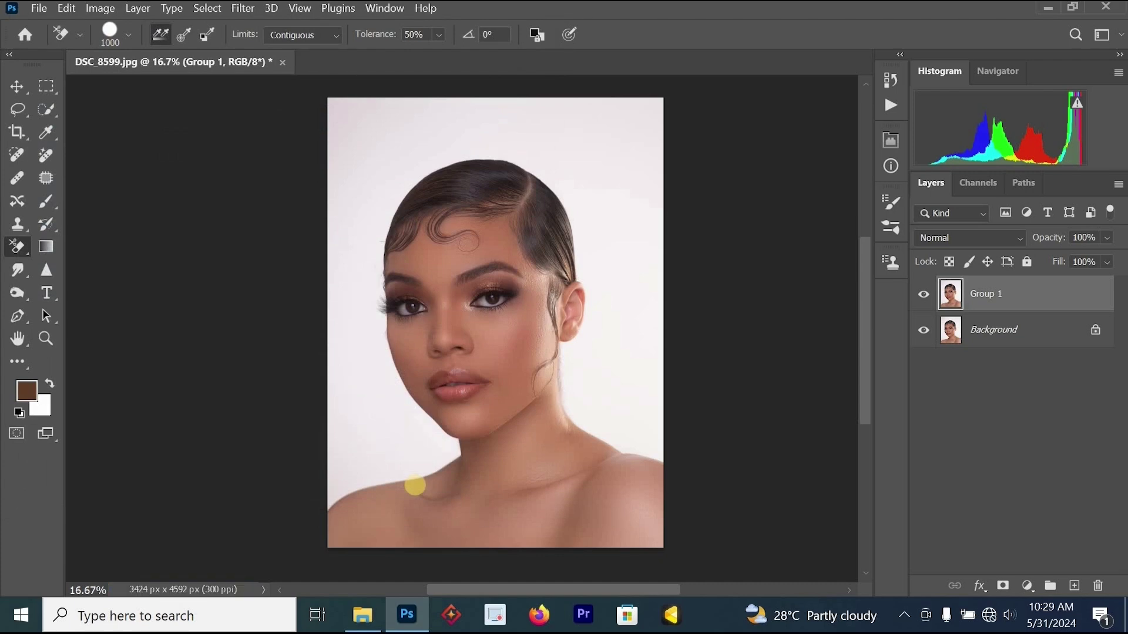
Step: Compare the original DSC_8599.jpg snapshot in the history with the final retouched state
{"action": "left_click", "coordinate": [891, 105]}
{"action": "left_click", "coordinate": [686, 66]}
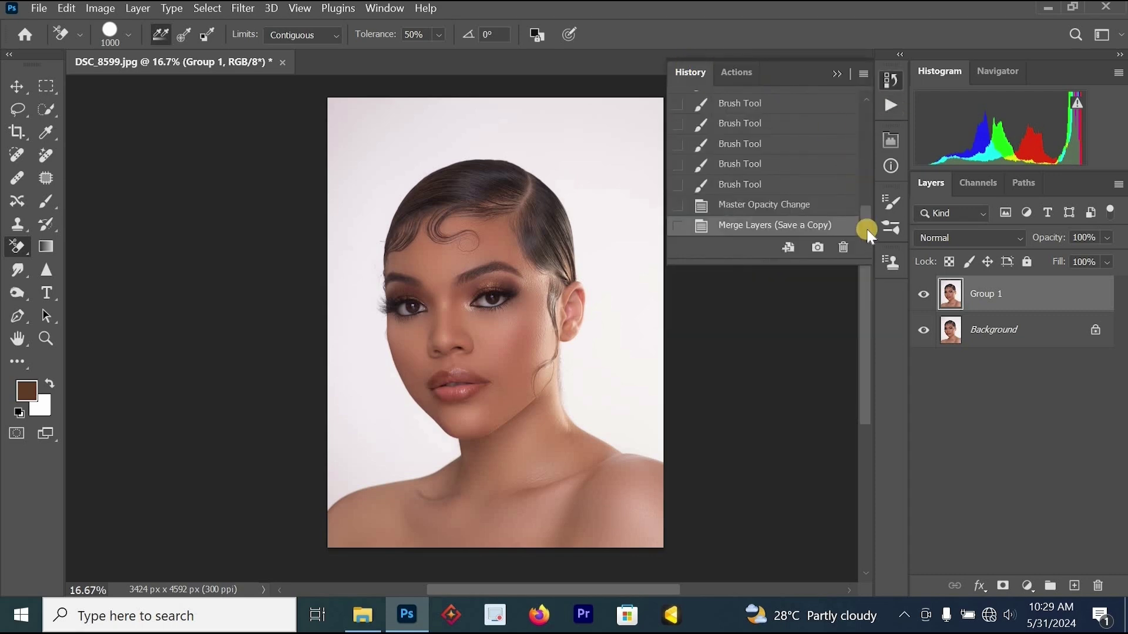
{"action": "left_click", "coordinate": [864, 122]}
{"action": "left_click", "coordinate": [801, 114]}
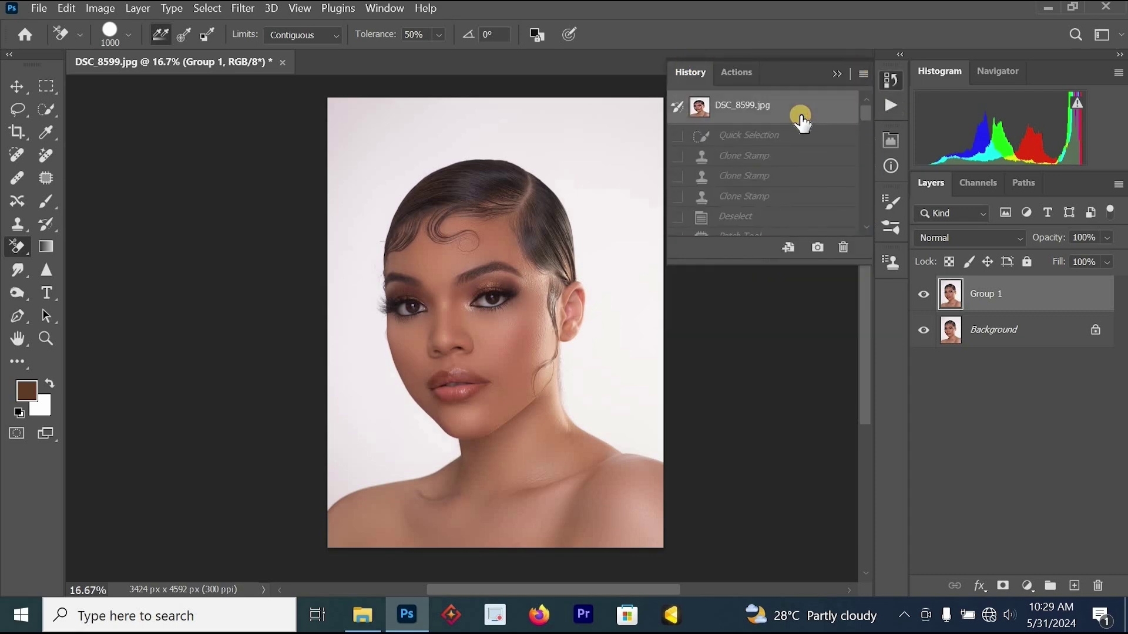
{"action": "key", "text": "ctrl+z"}
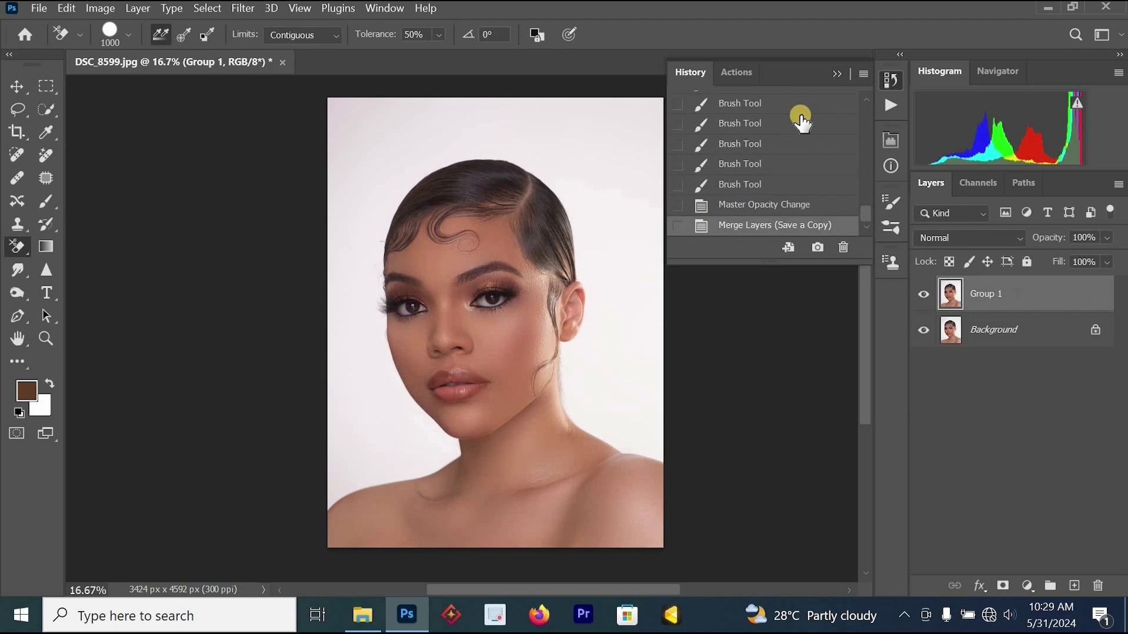
{"action": "left_click_drag", "start_coordinate": [589, 385], "coordinate": [544, 398]}
{"action": "key", "text": "ctrl+z"}
{"action": "key", "text": "ctrl+z"}
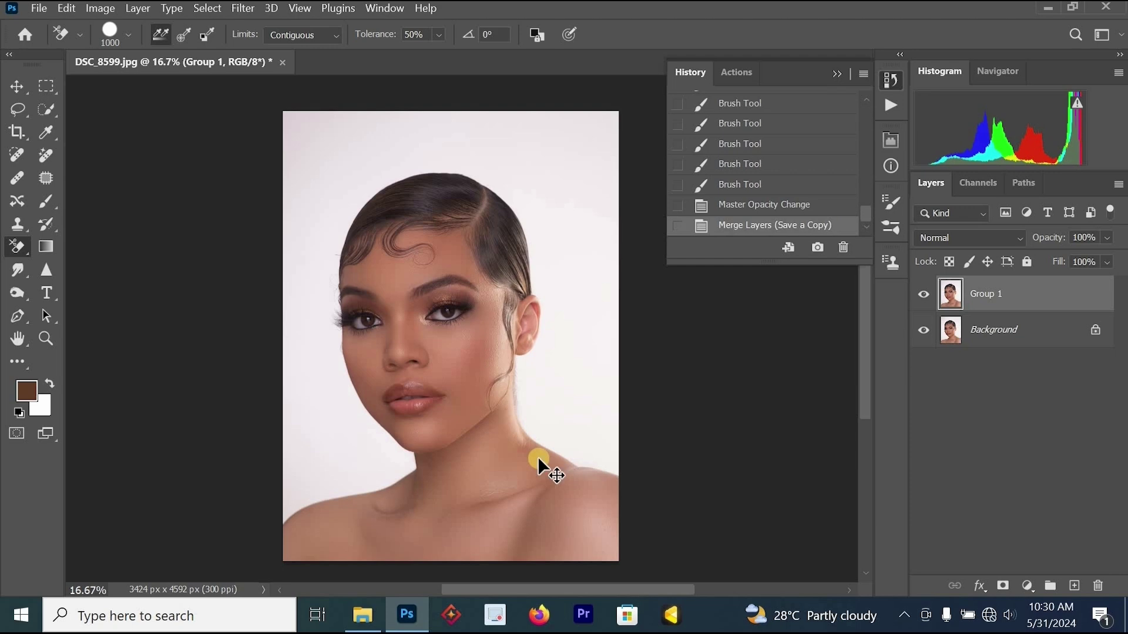
{"action": "key", "text": "ctrl+z"}
{"action": "key", "text": "ctrl+z"}
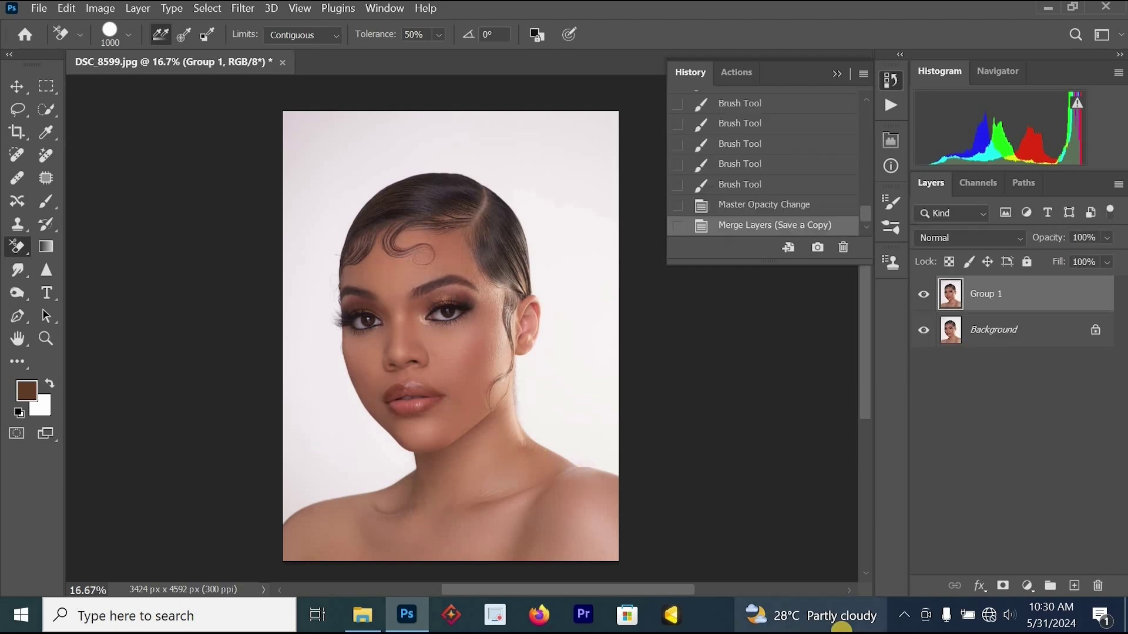